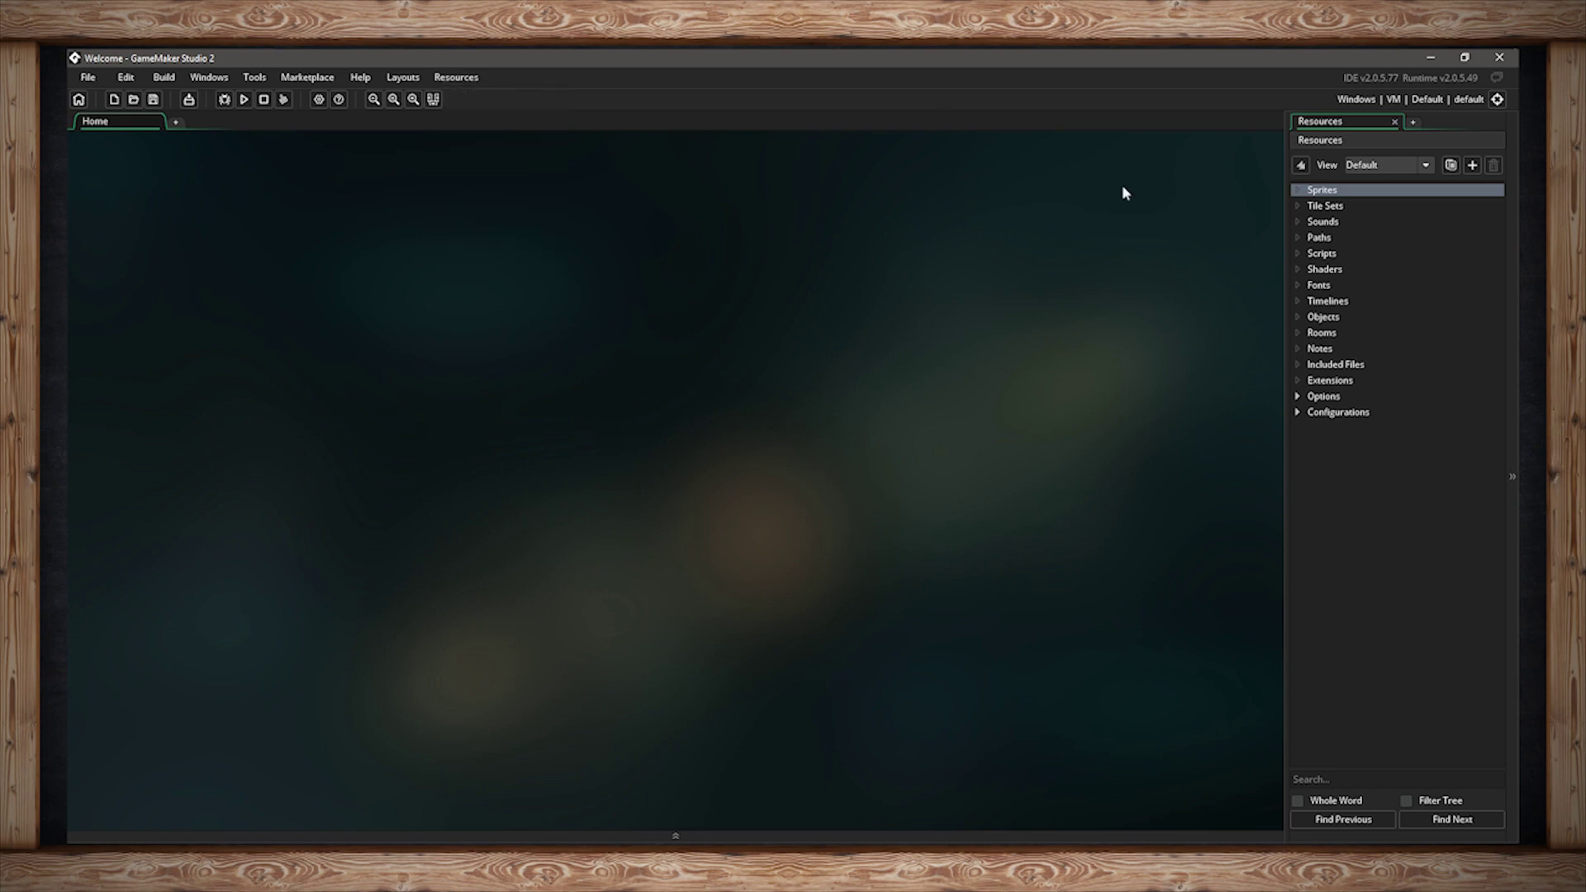
Create a new sprite resource and name it sp_test.
right_click(1347, 197)
left_click(1322, 199)
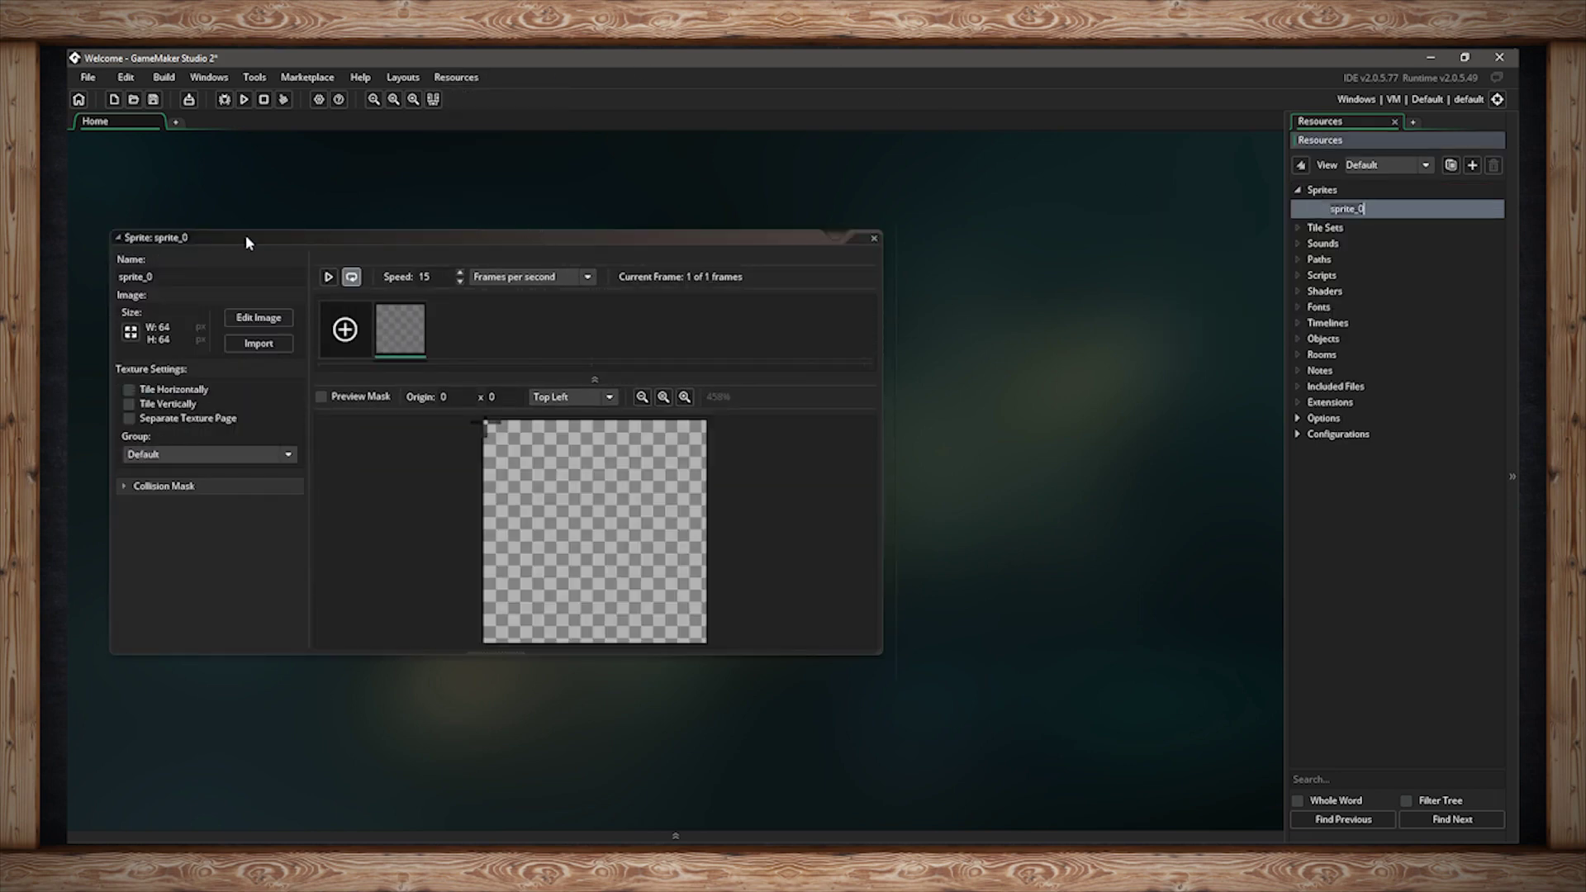
left_click_drag(157, 277, 117, 278)
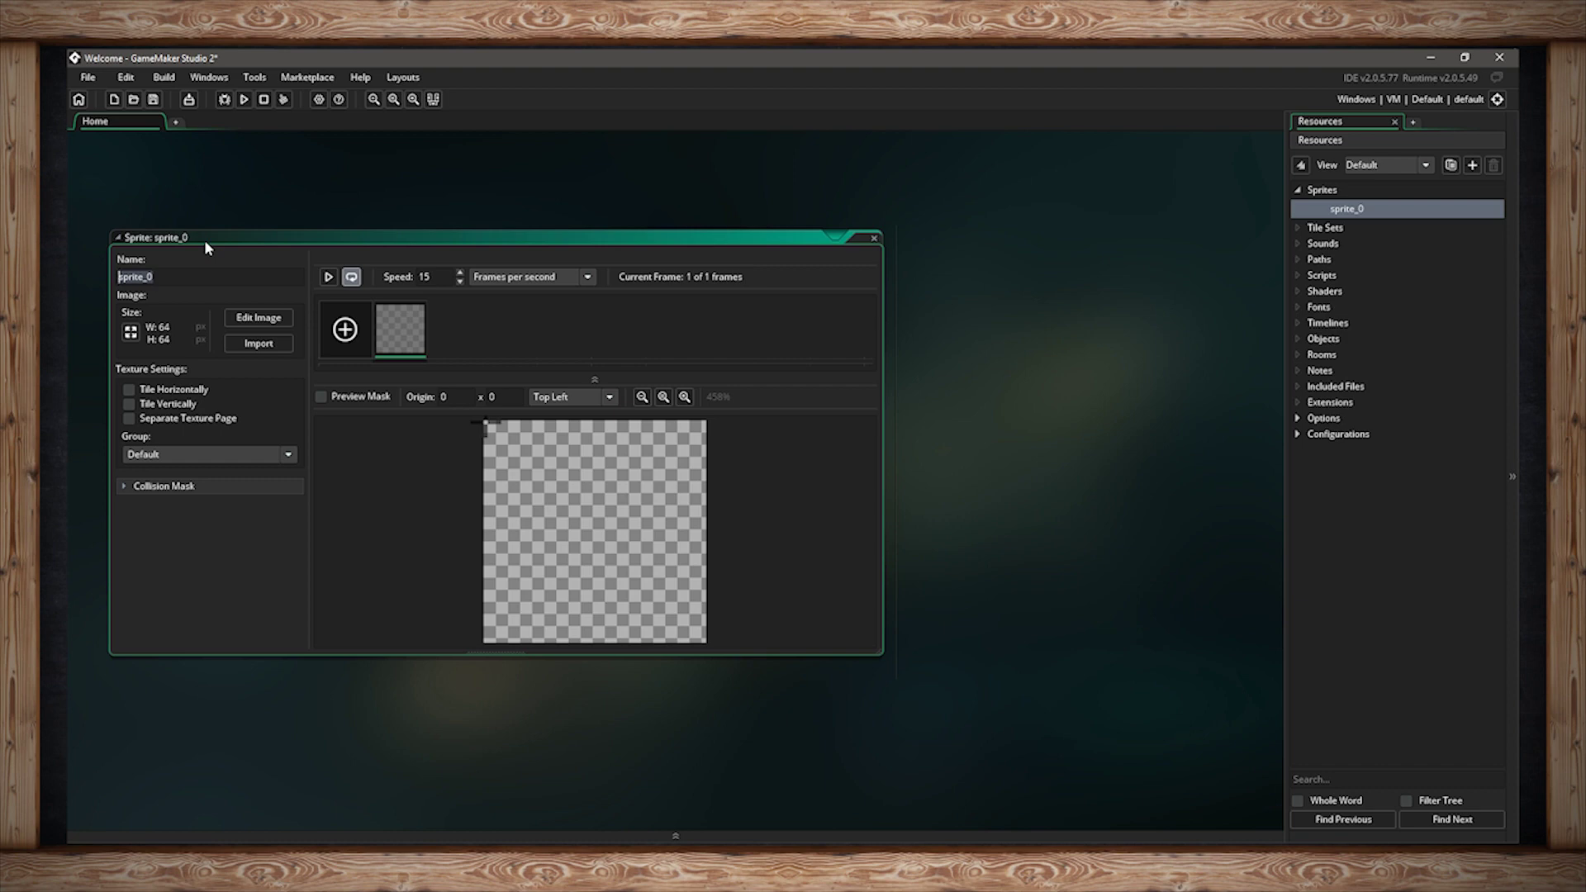
type("spr_")
key("BackSpace")
key("BackSpace")
type("_Mario")
key("BackSpace")
key("BackSpace")
key("BackSpace")
key("BackSpace")
key("BackSpace")
key("BackSpace")
key("BackSpace")
type("Mario")
type("12")
key("BackSpace")
key("BackSpace")
key("BackSpace")
key("BackSpace")
key("BackSpace")
key("BackSpace")
key("BackSpace")
type("p_test")
Open sp_test in the image editor and switch between the editor and the Home workspace.
left_click(259, 319)
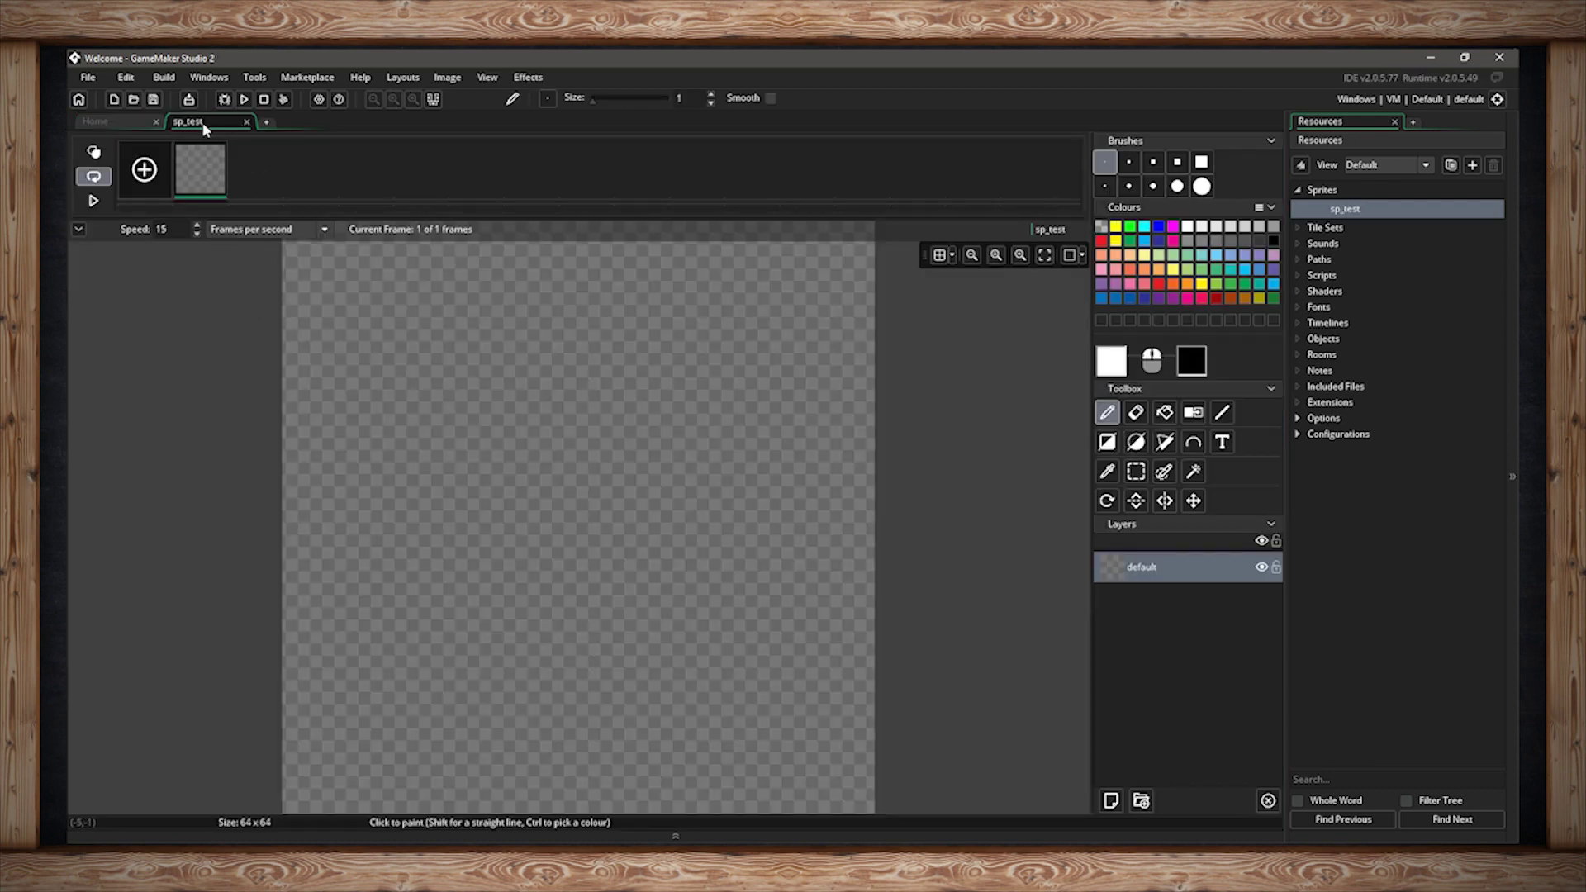
left_click(106, 121)
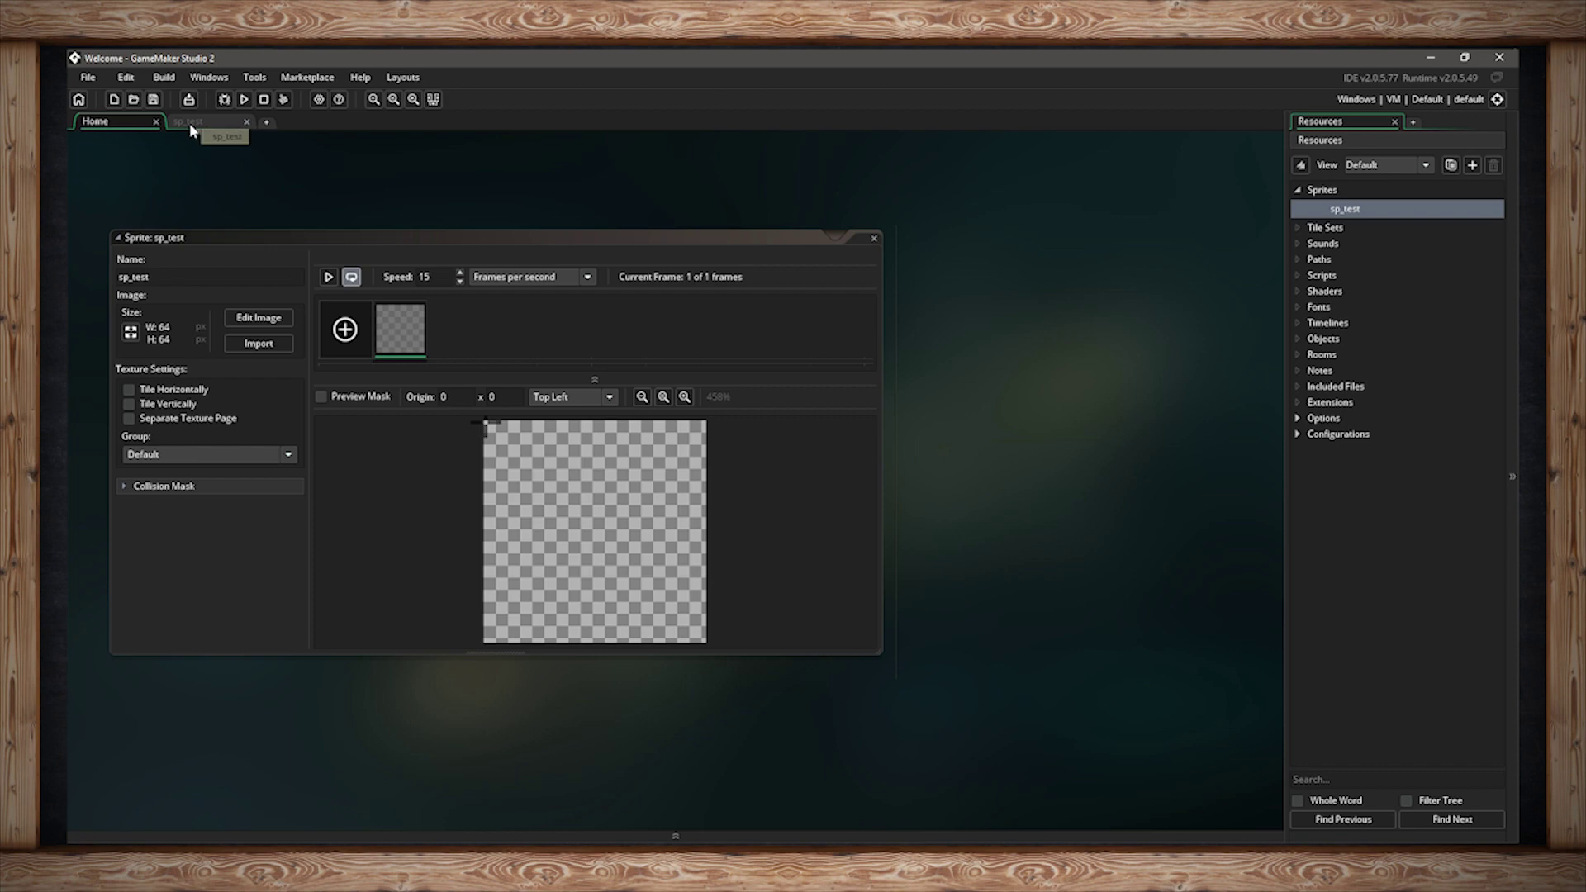
left_click(190, 122)
left_click(114, 123)
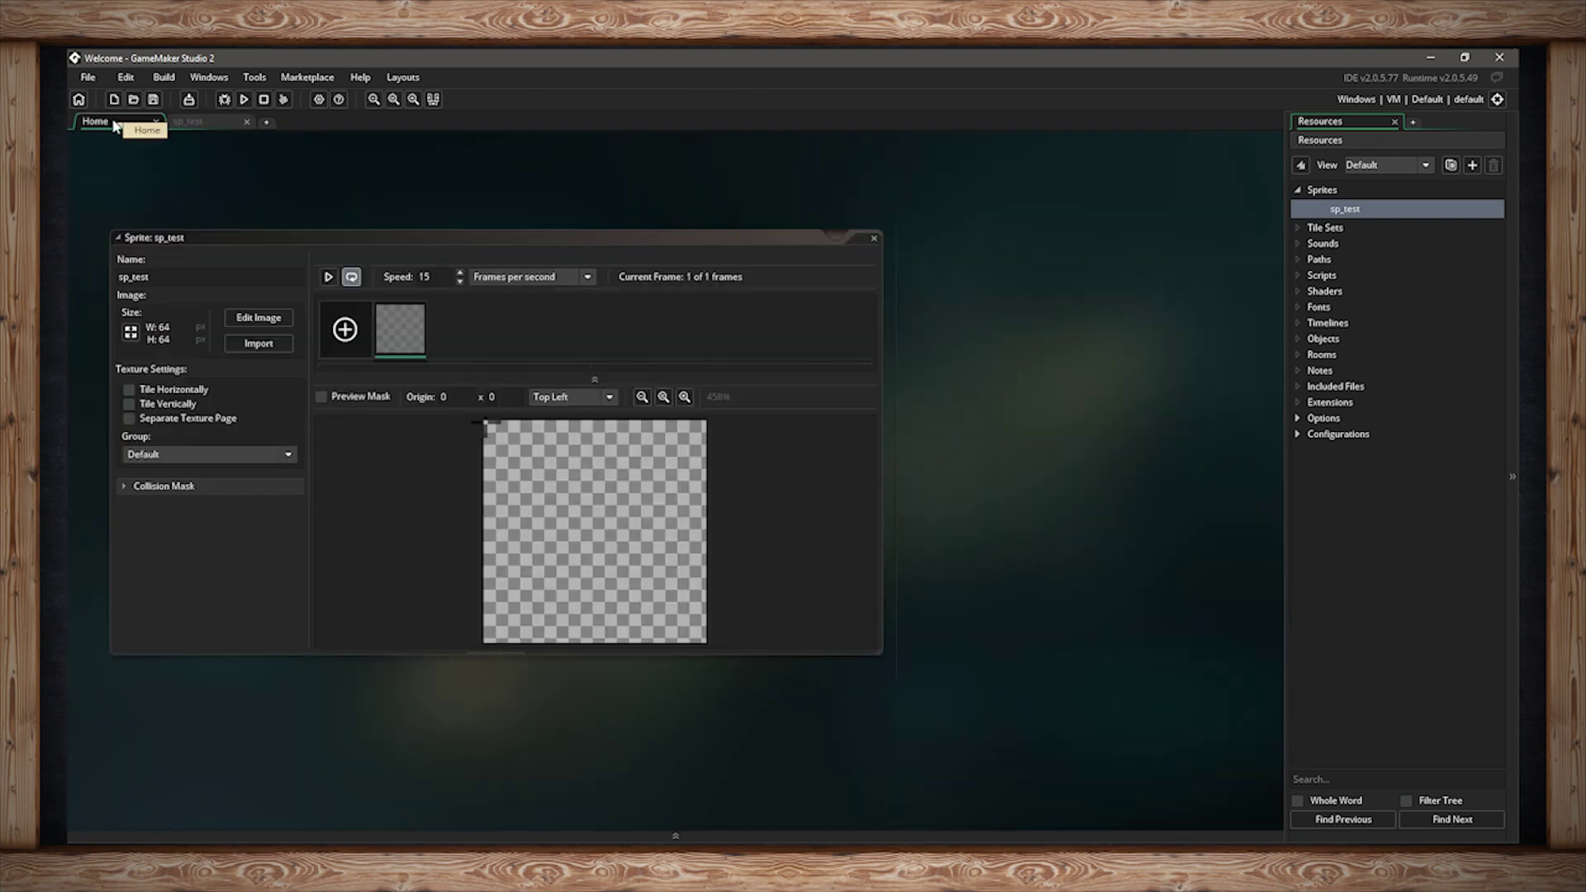
left_click(198, 121)
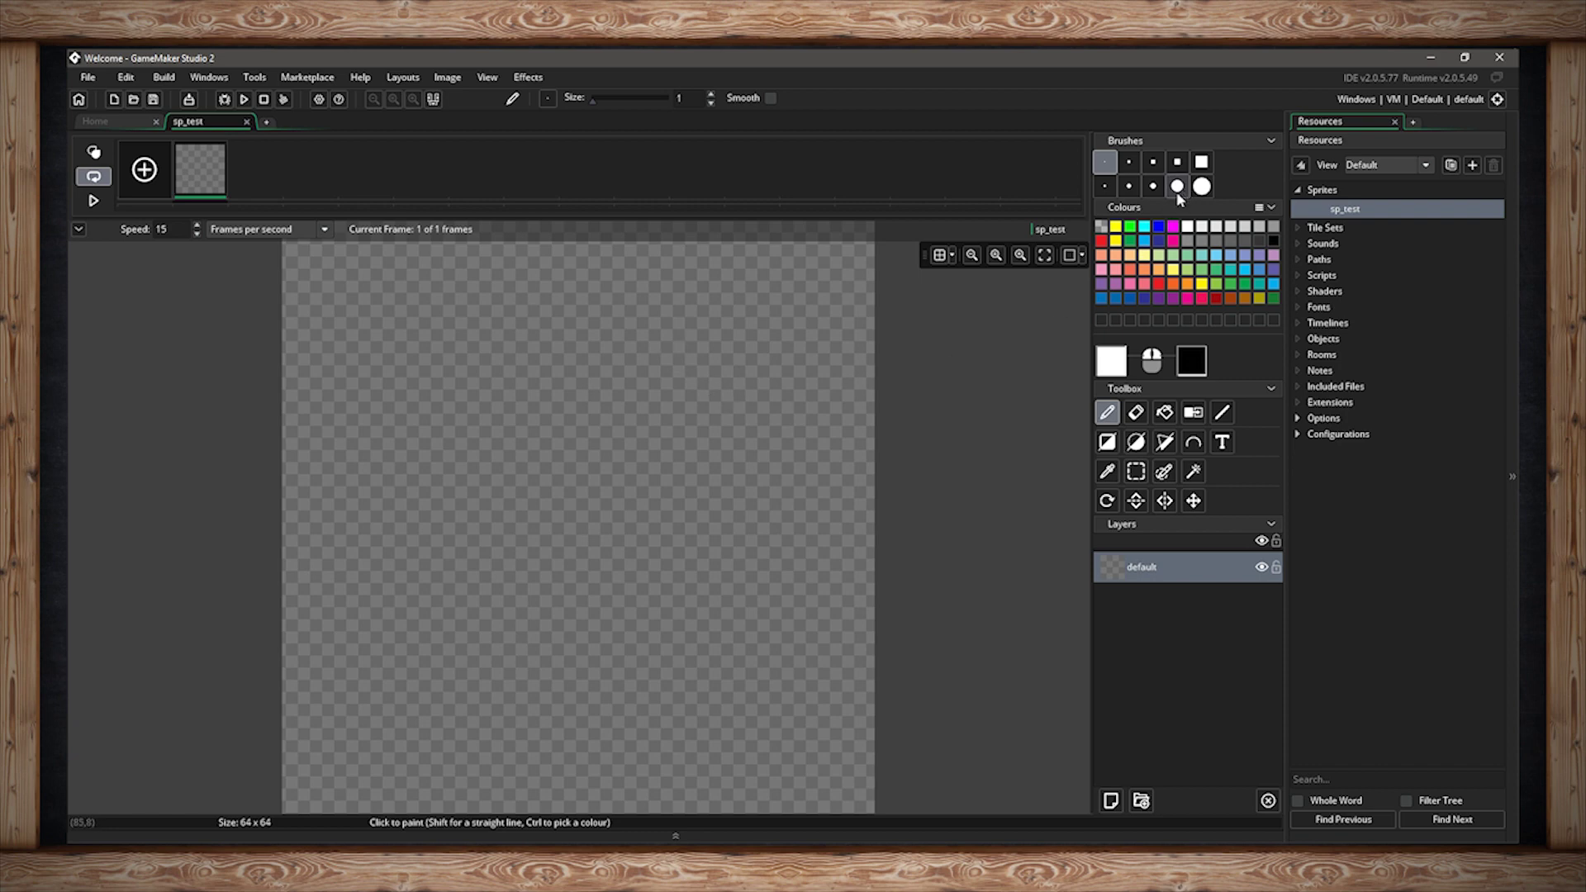
Paint a white circle on the first frame of sp_test with the largest round brush, size 31.
left_click(1201, 187)
left_click(1202, 186)
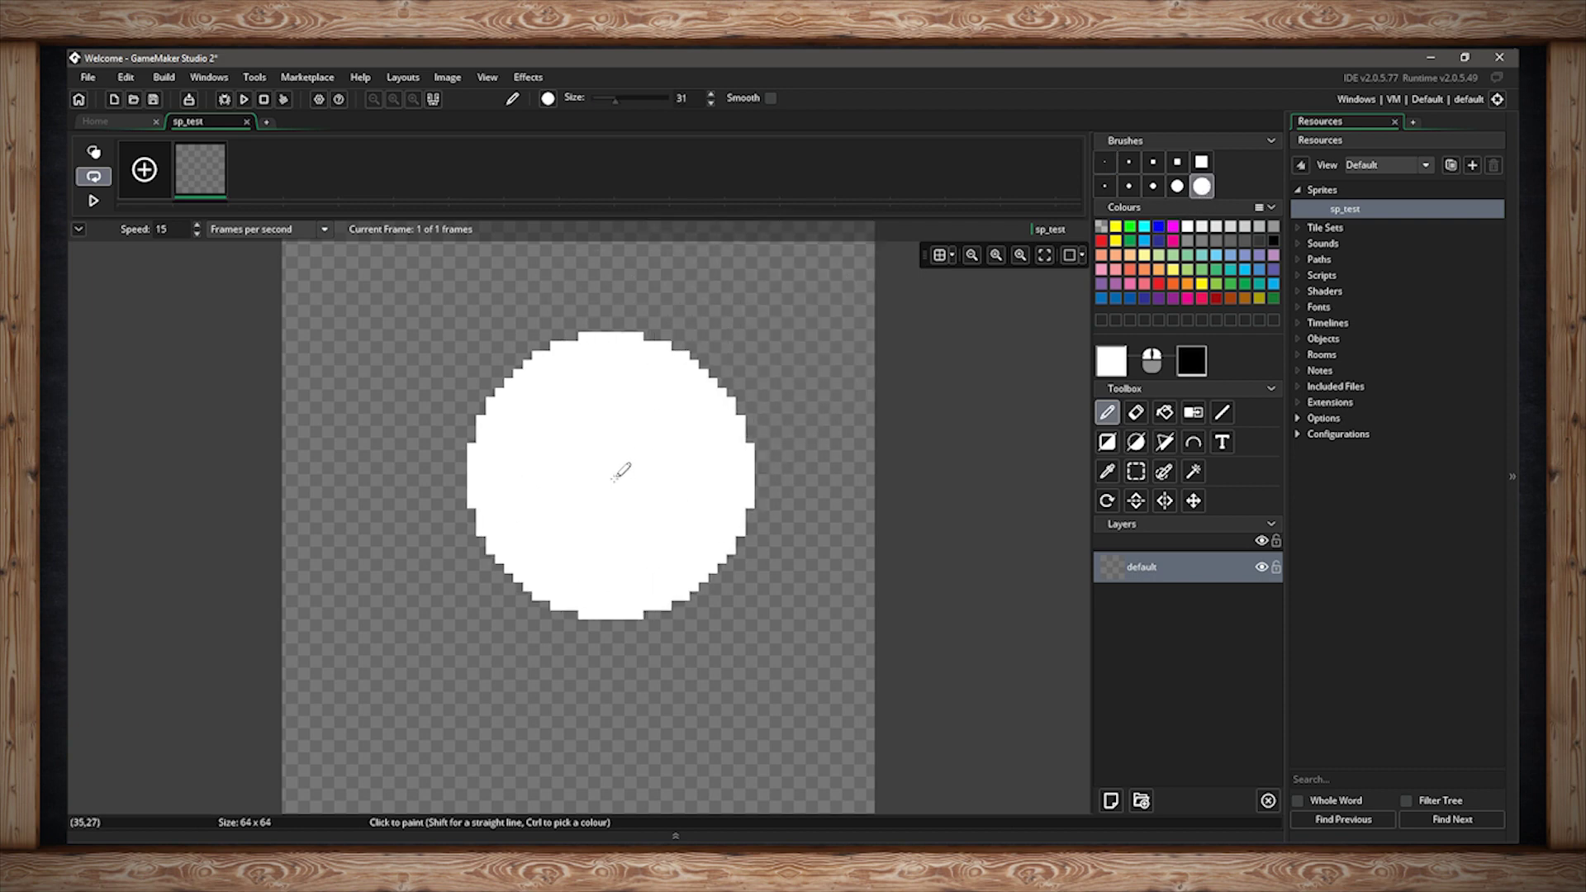
left_click(583, 474)
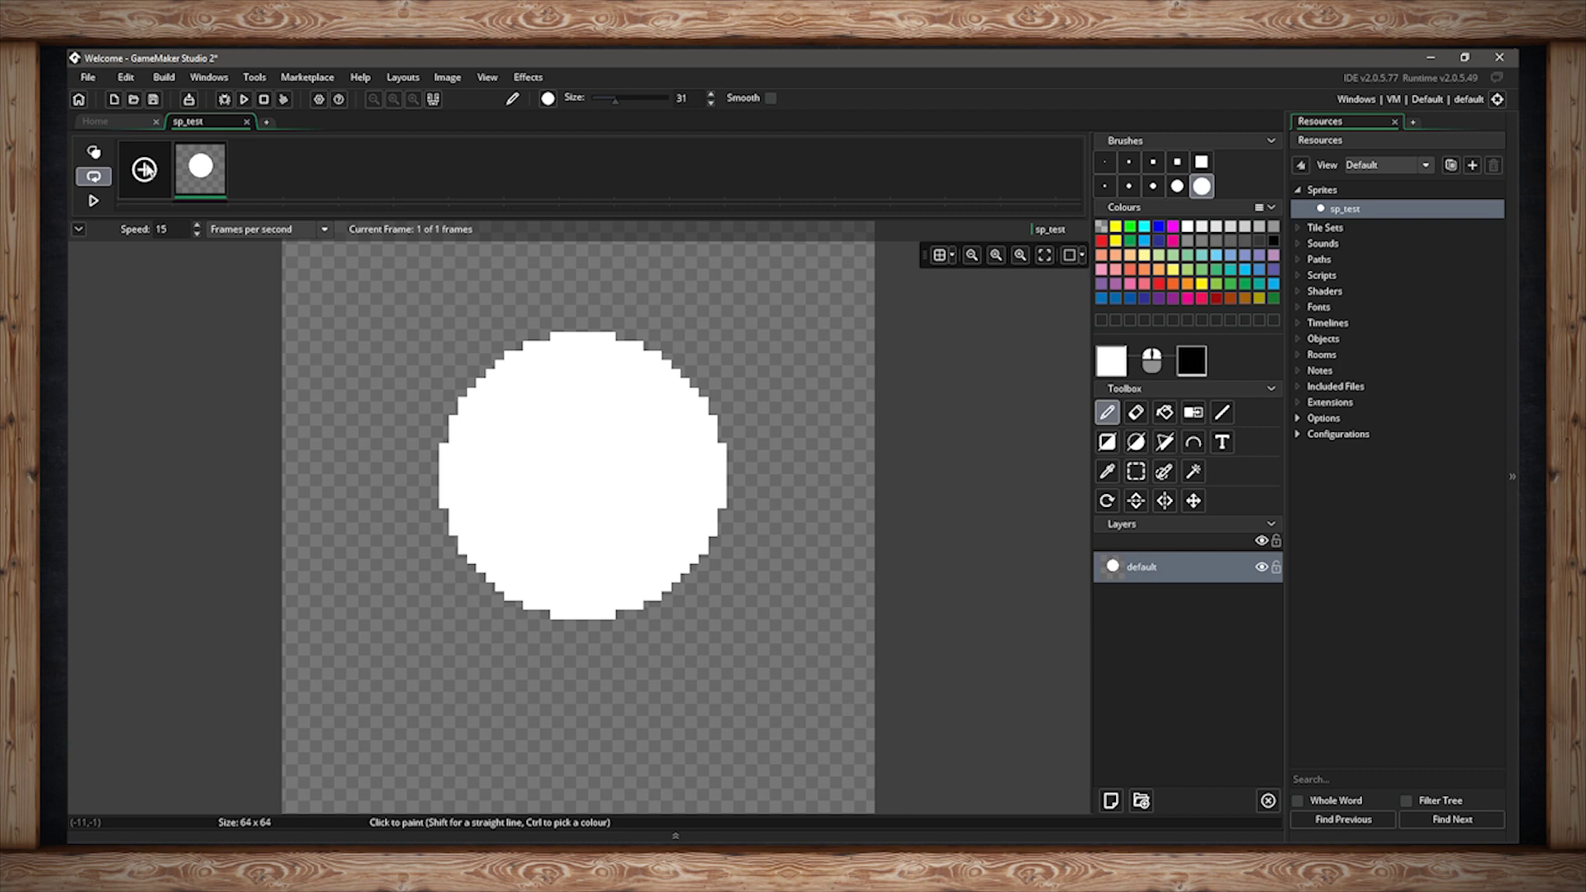
Add a second frame to the sprite and paint a red circle near its centre.
left_click(144, 171)
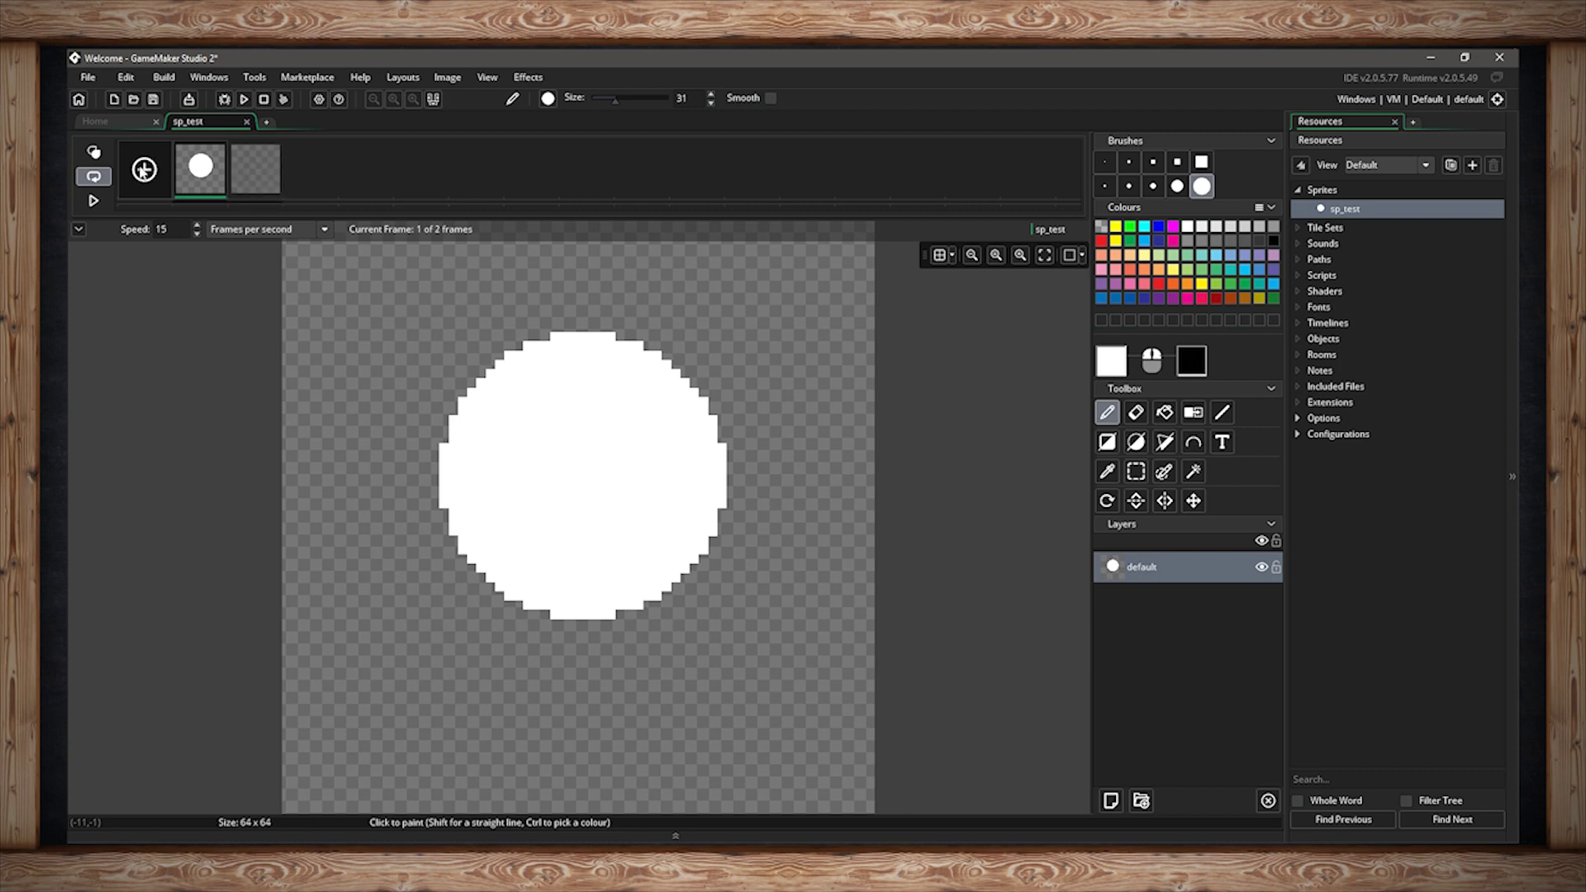
left_click(253, 173)
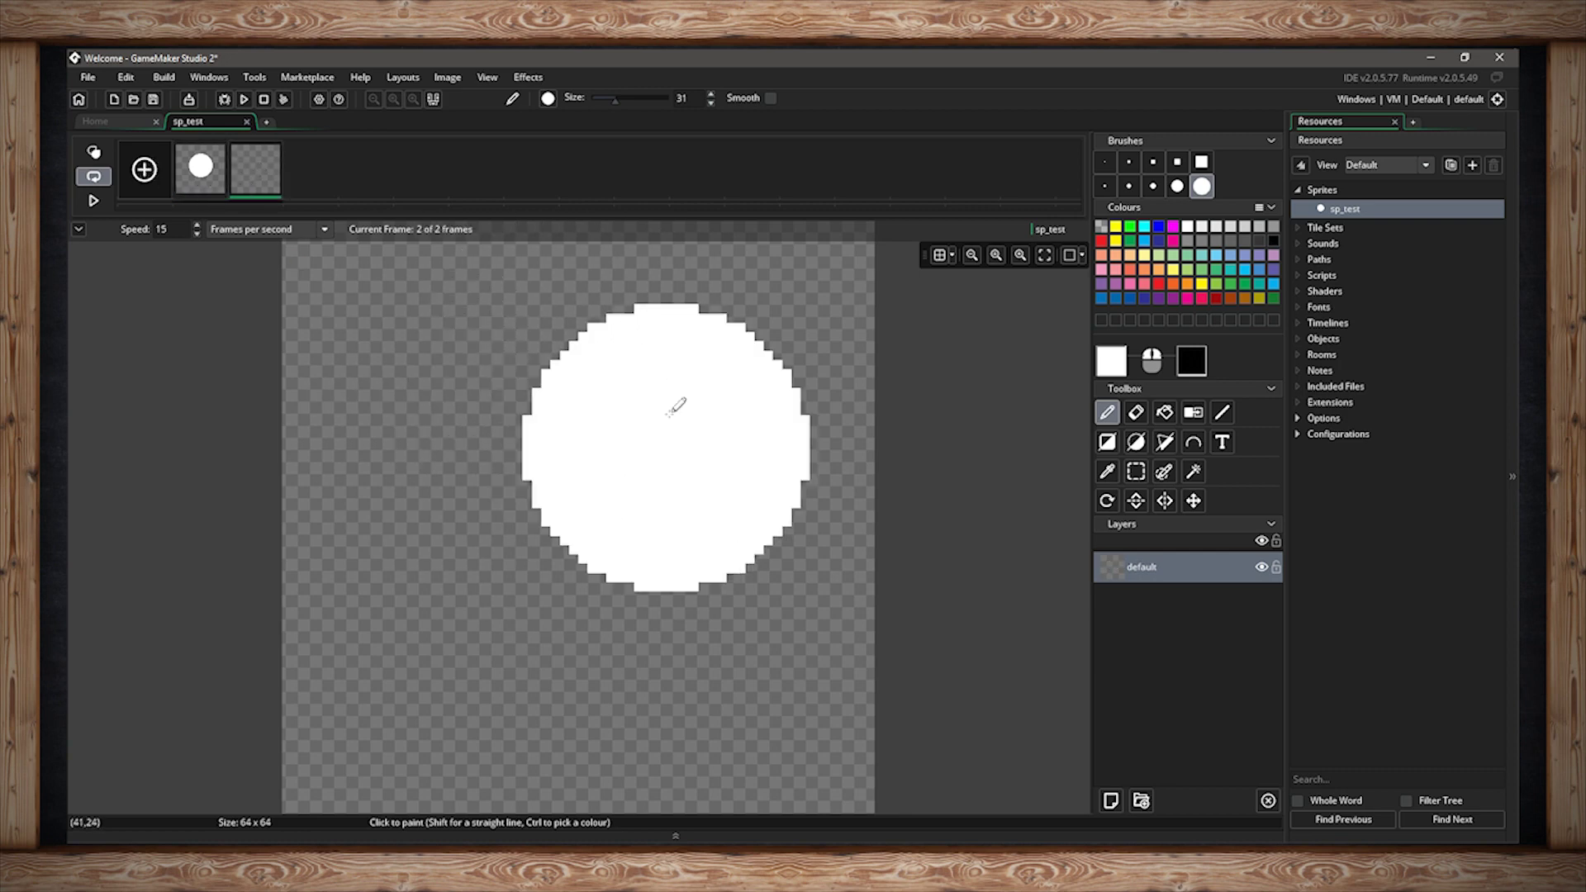
left_click(1100, 240)
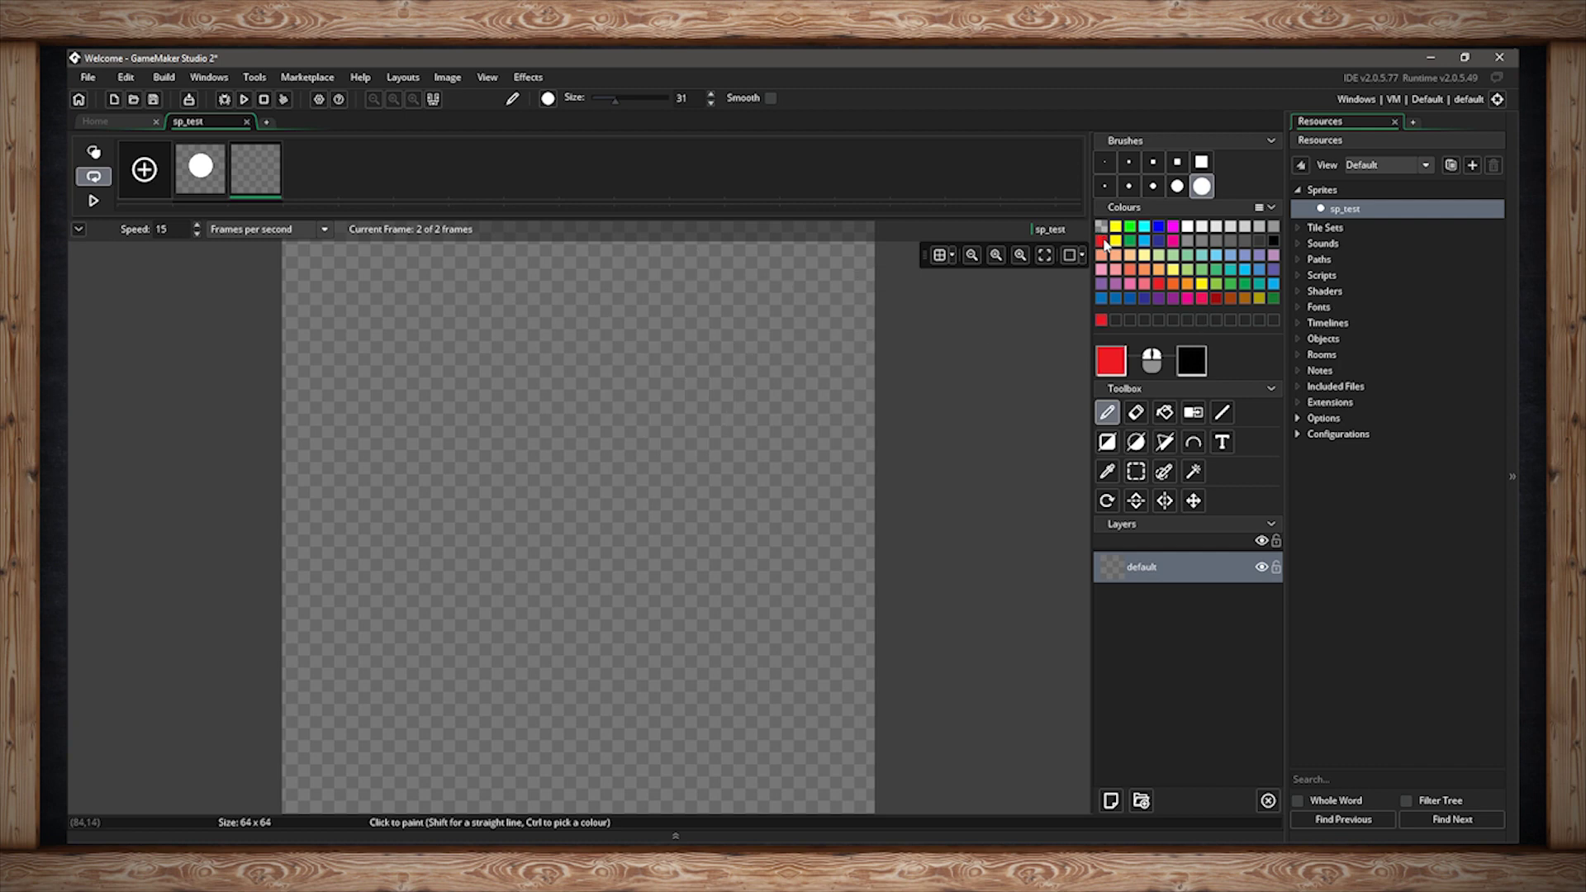
left_click(578, 486)
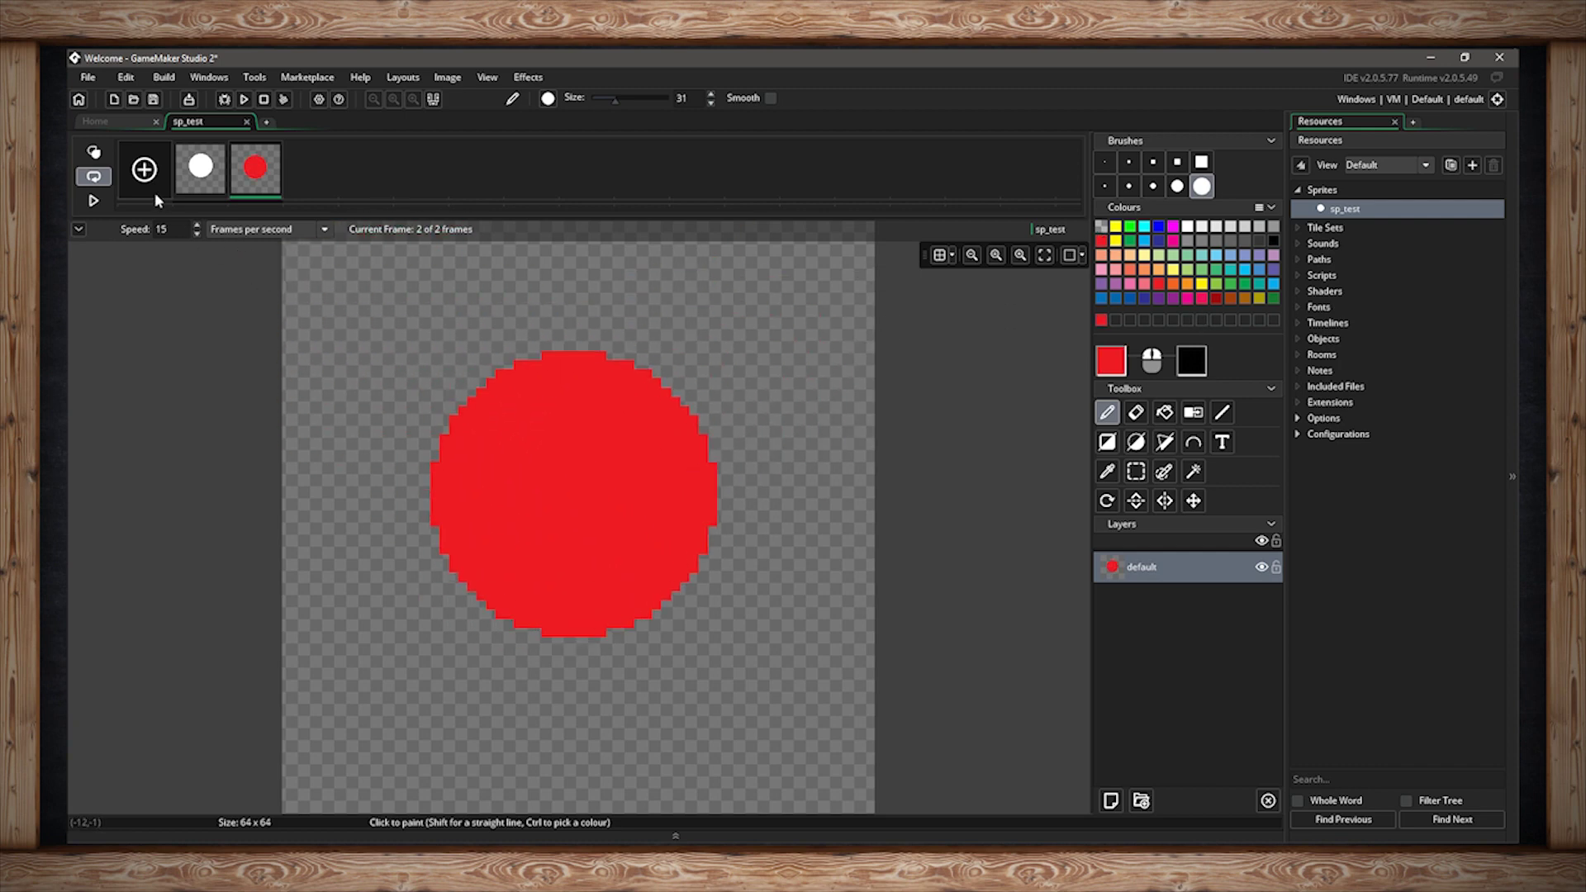
Play and stop the animation of the white and red frames, and close the image editor.
left_click(94, 201)
left_click(95, 200)
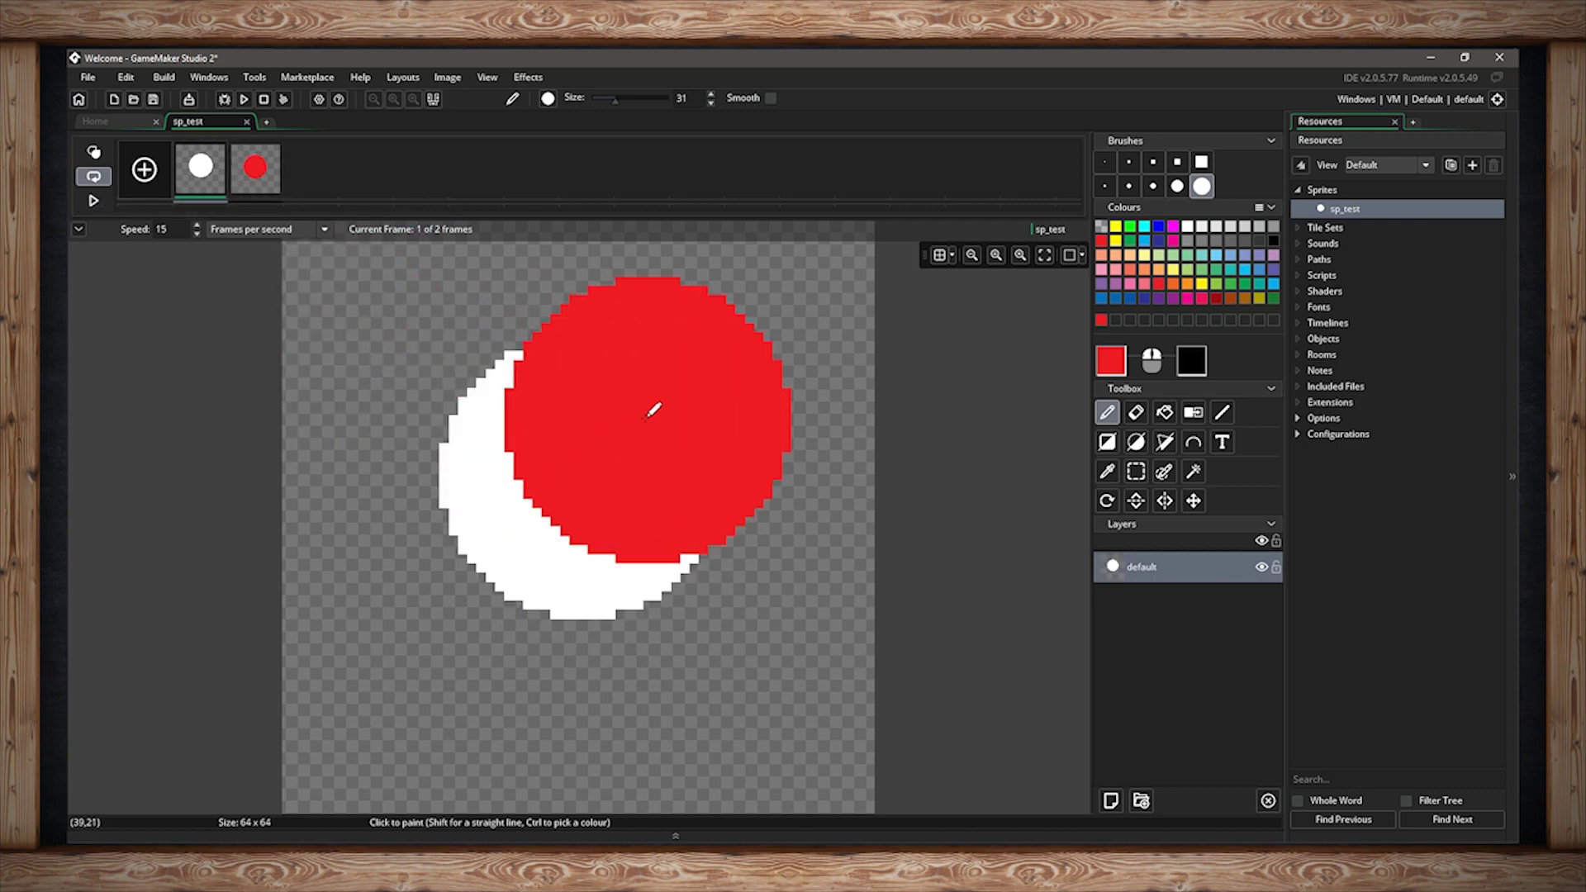
left_click(246, 123)
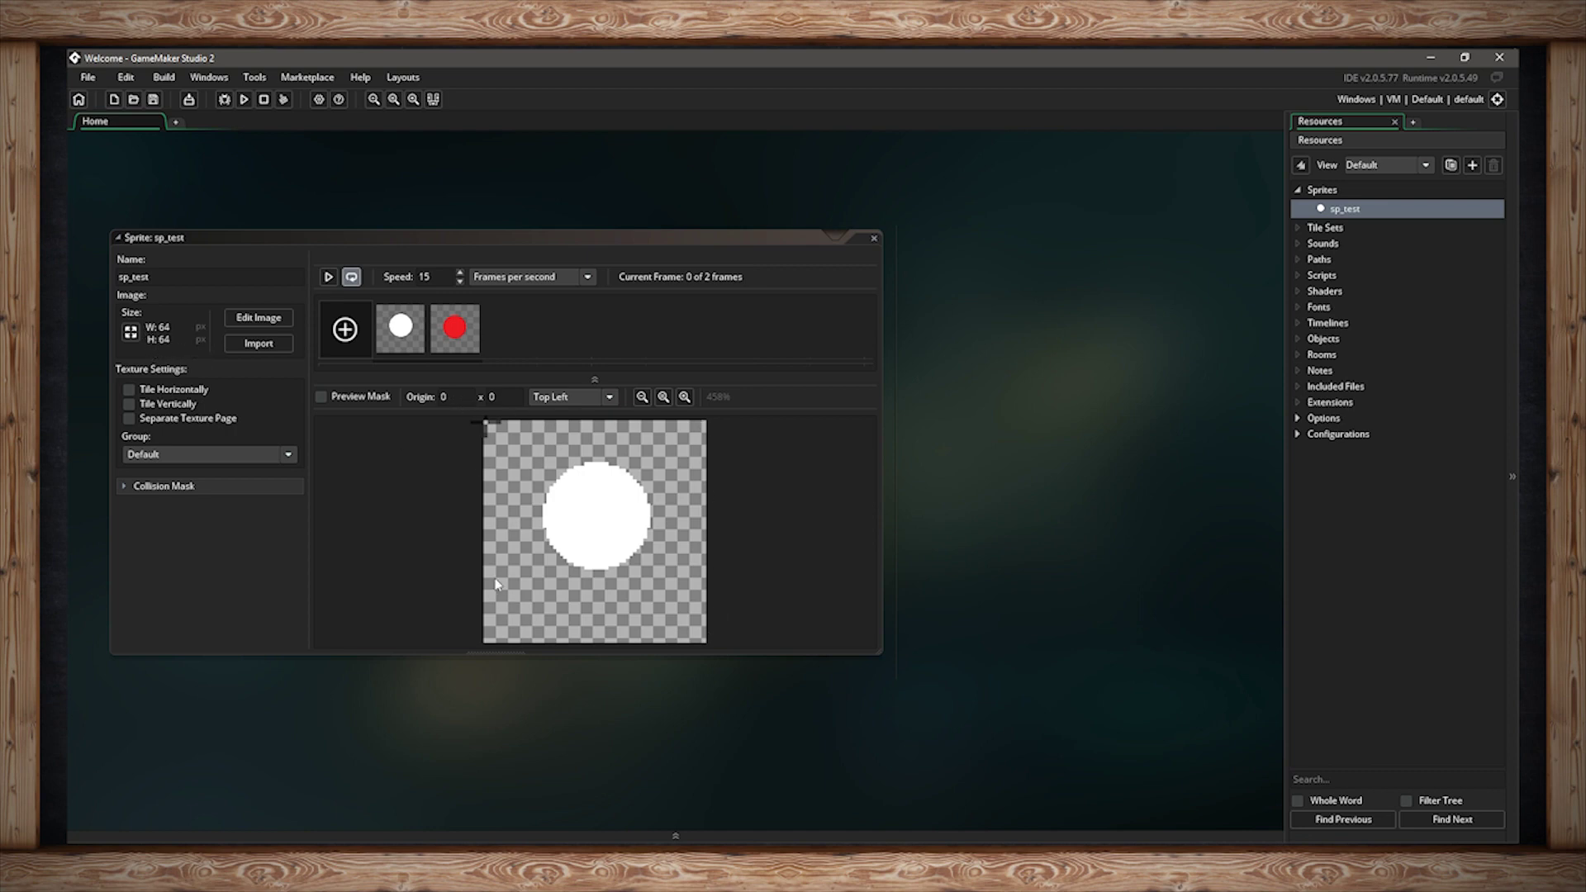
Open the resize properties of sp_test and compare the Scale Image and Resize Canvas modes.
left_click(131, 335)
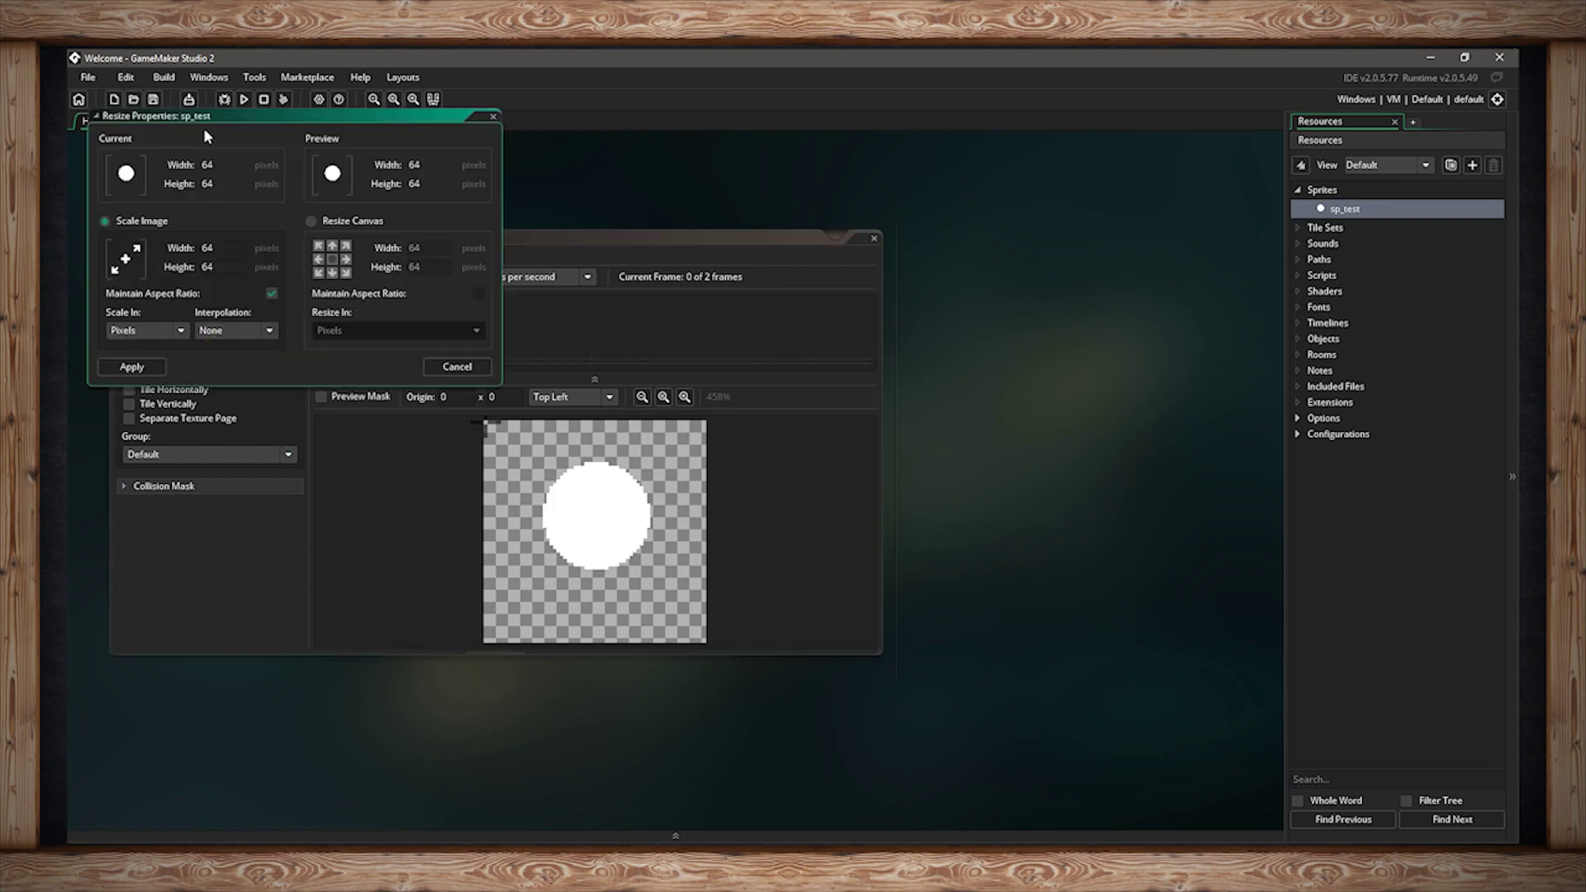
left_click_drag(205, 119, 853, 365)
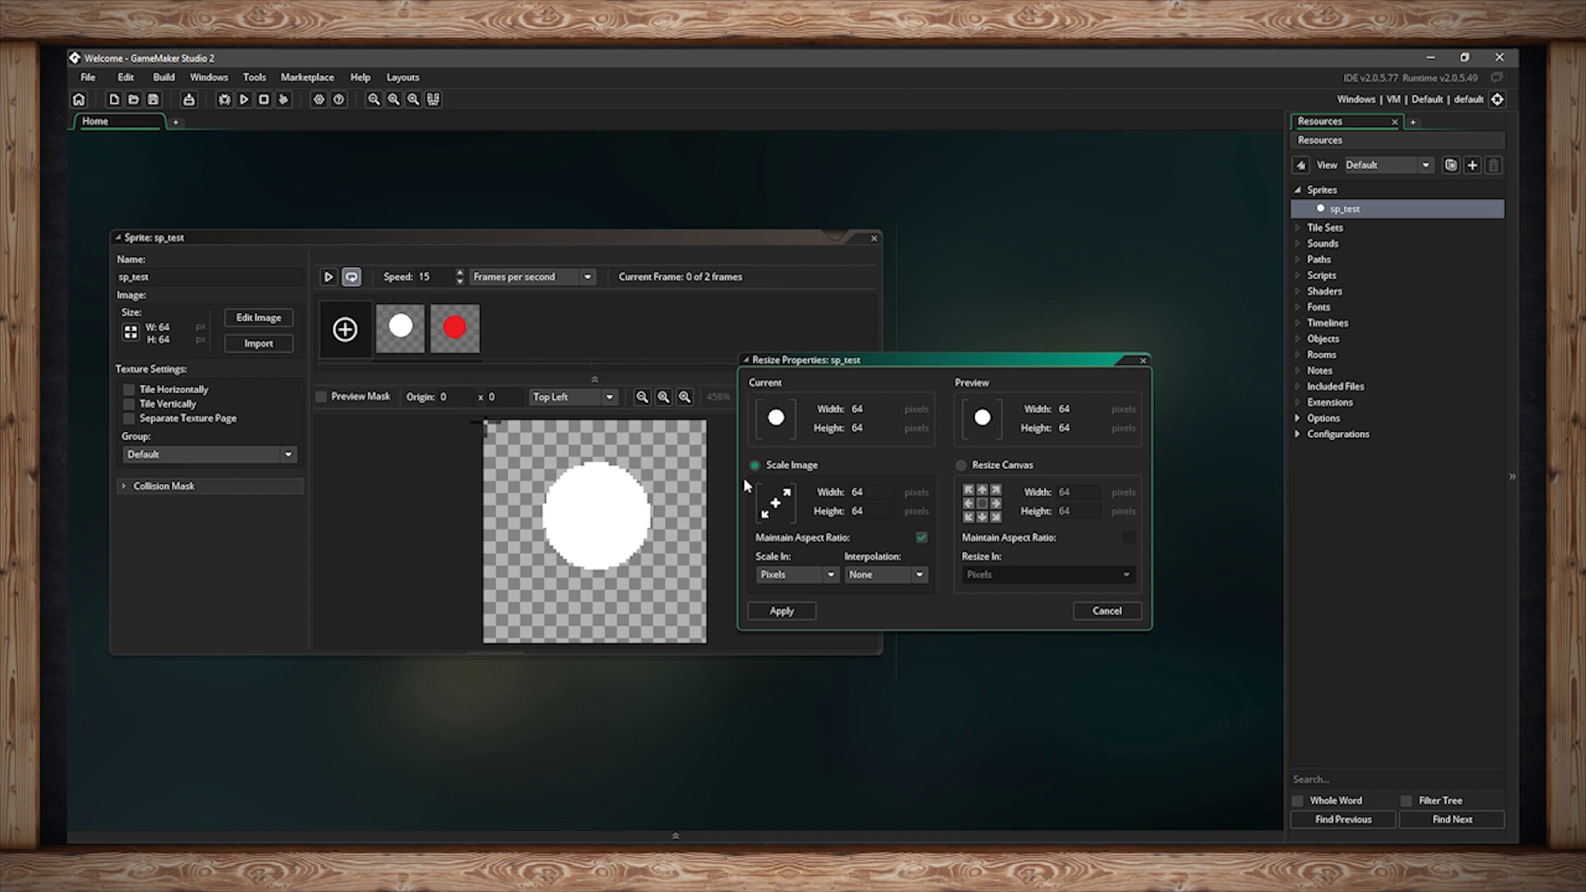
left_click(961, 465)
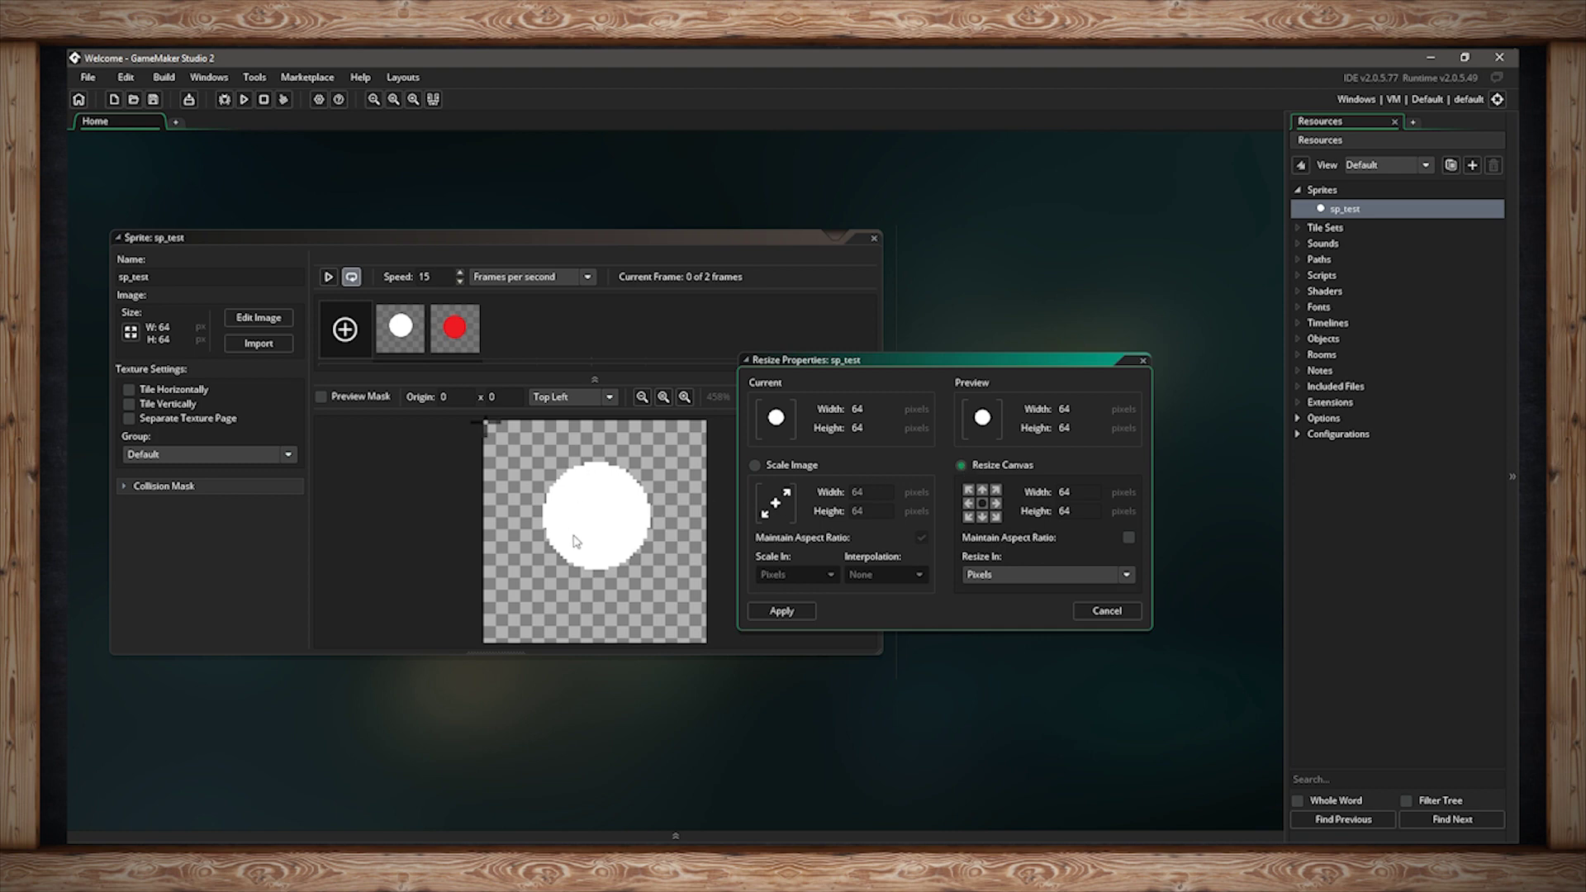
left_click(754, 466)
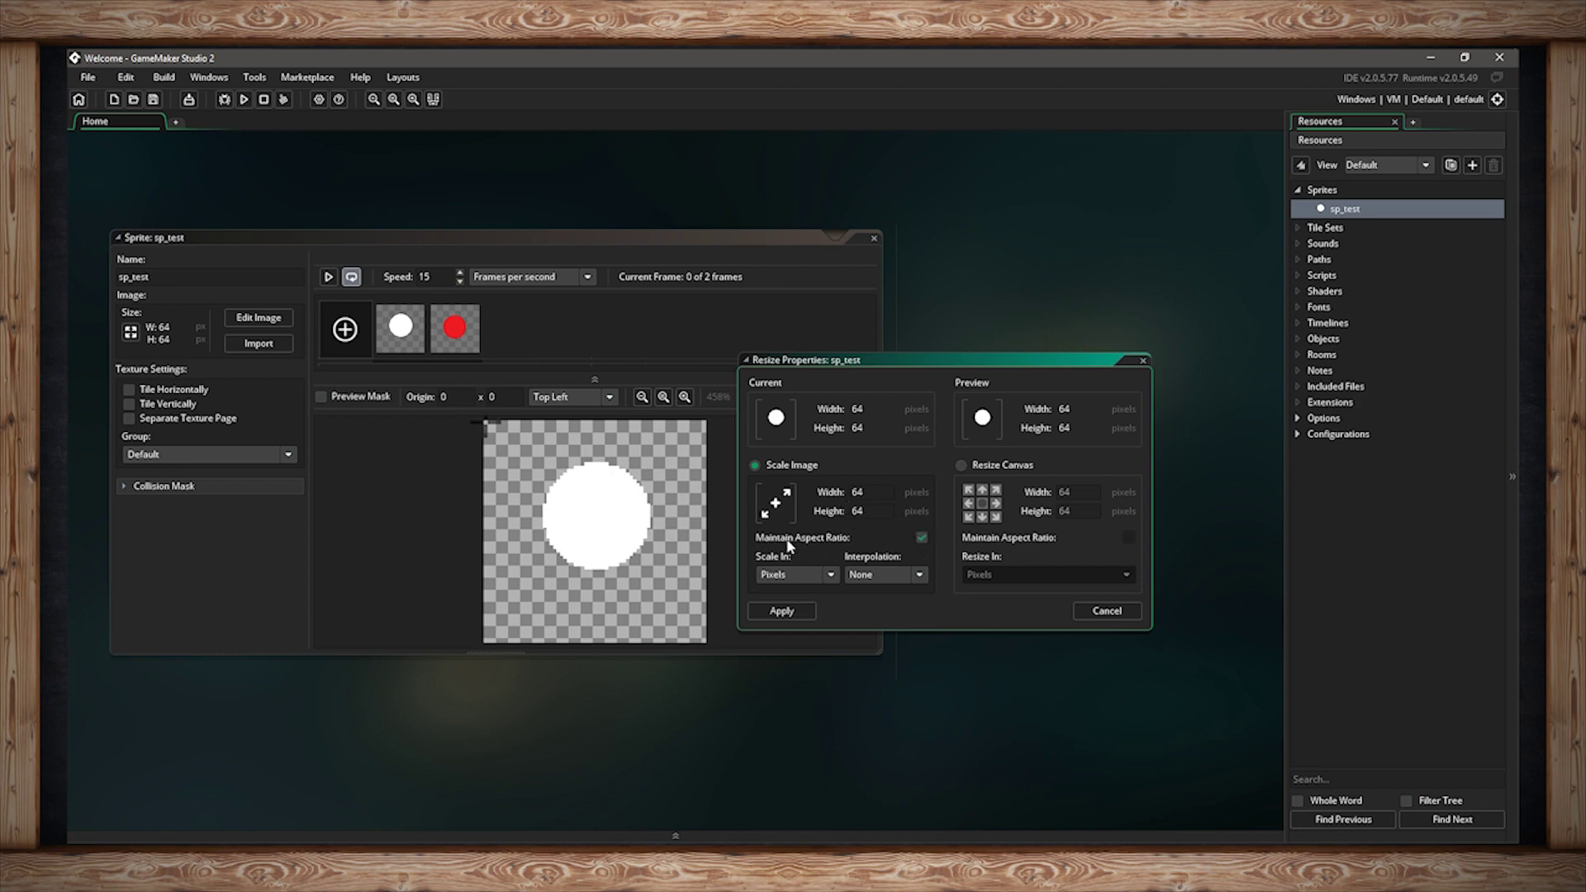
Try an image scaling width of 128 pixels in the resize properties.
left_click(921, 538)
double_click(856, 492)
type("128")
left_click_drag(872, 492, 832, 499)
type("1258")
key("BackSpace")
key("BackSpace")
type("8")
key("Return")
Set the image scaling to a width of 100 in Percent, and compare the Pixels and Percent units.
left_click(832, 575)
left_click(801, 609)
left_click_drag(875, 493, 818, 502)
type("100")
left_click(879, 459)
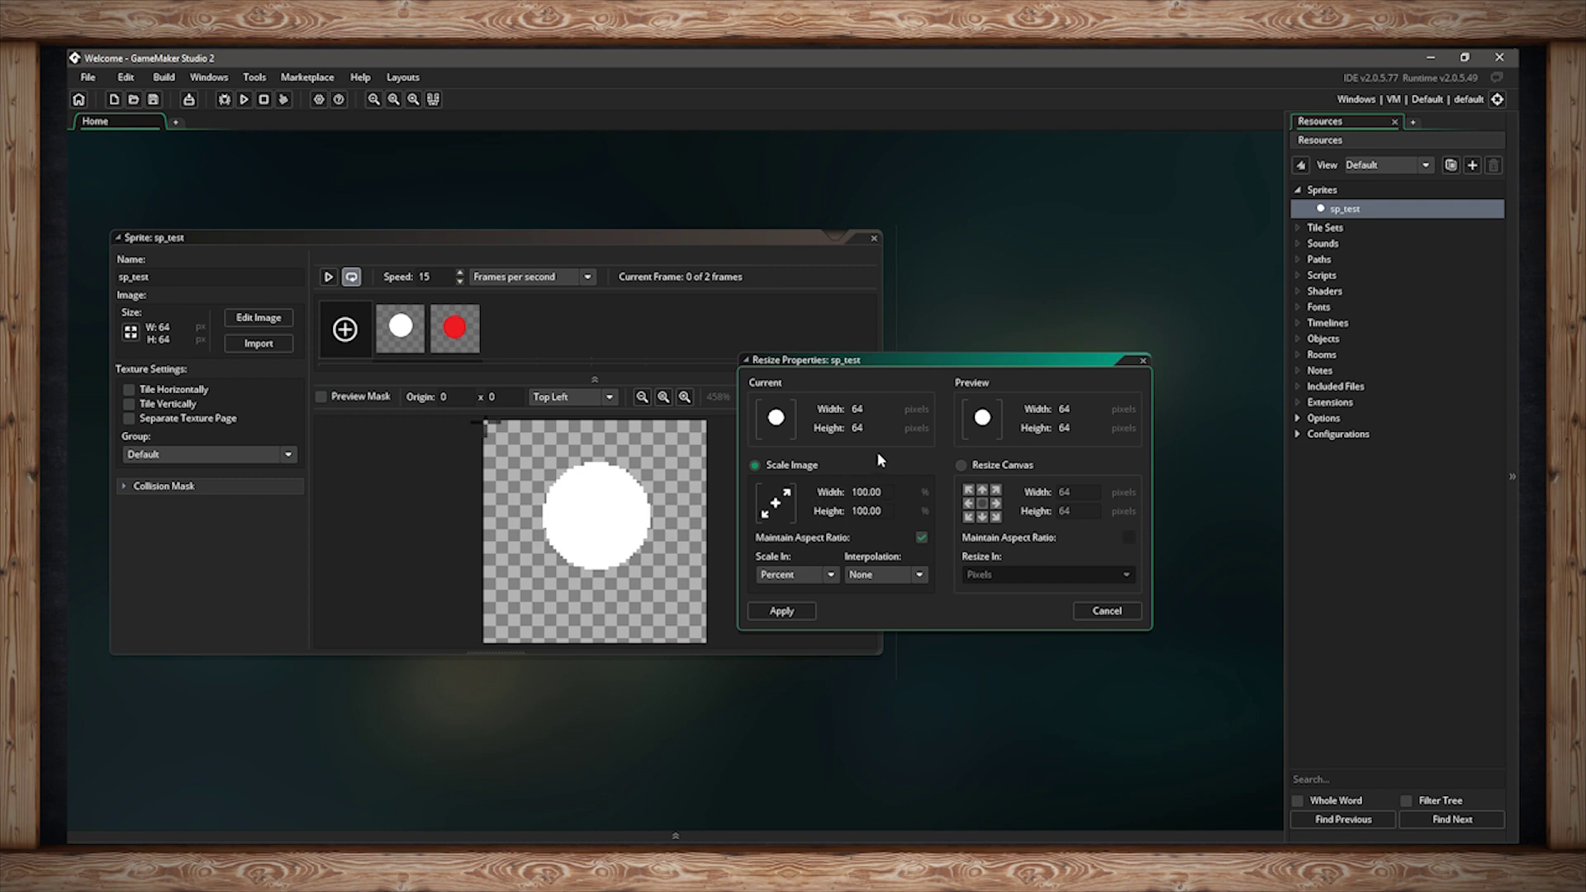
left_click(830, 574)
left_click(826, 593)
left_click(831, 575)
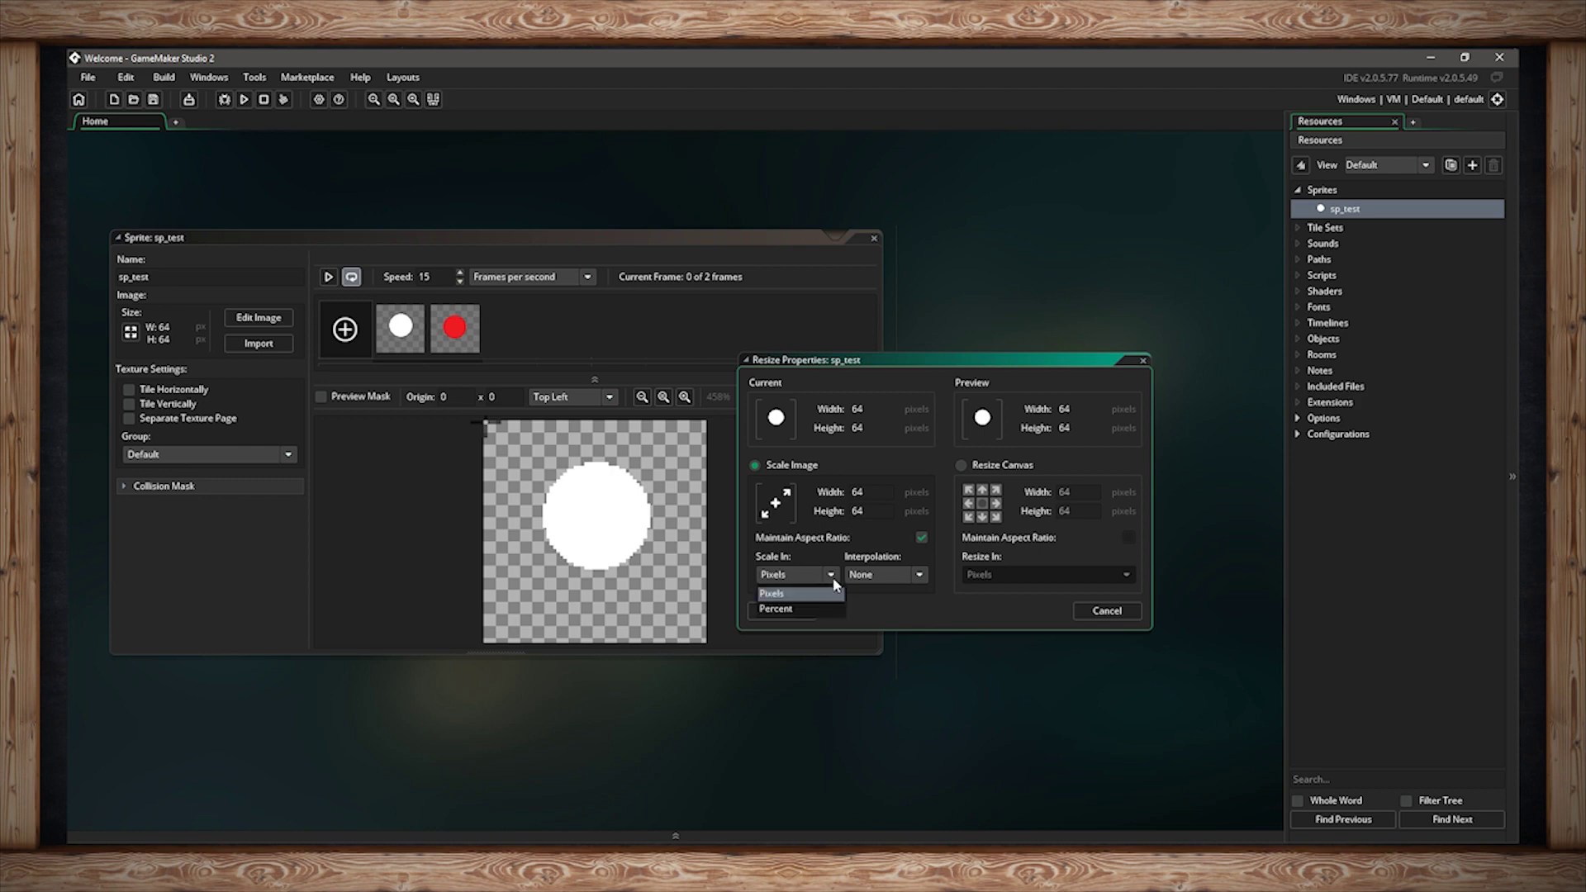
left_click(798, 609)
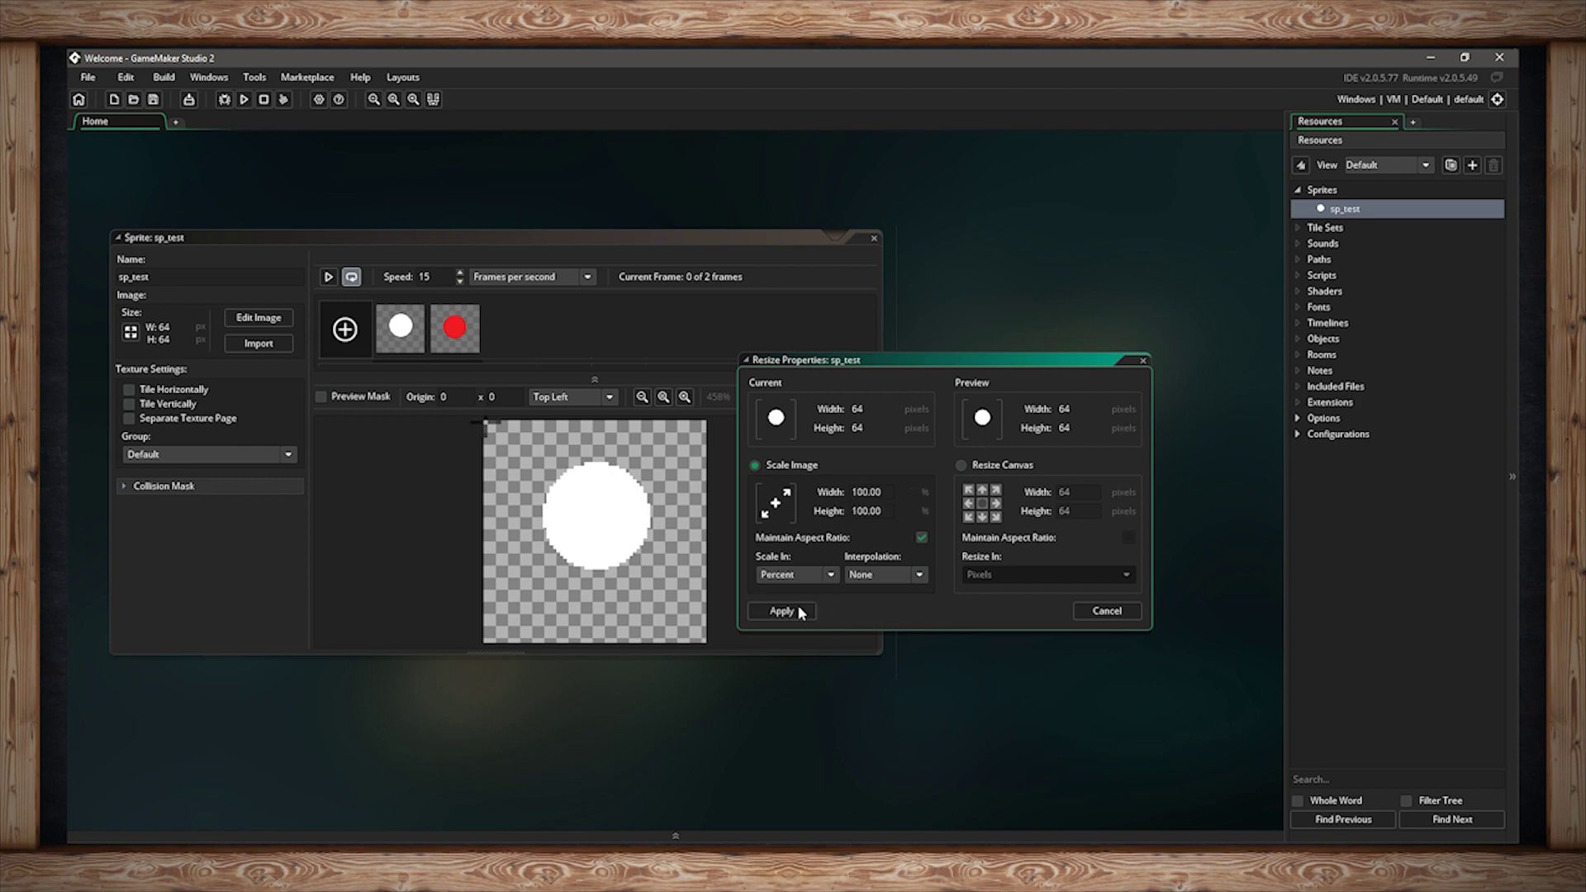
Set the image scaling width to 50 percent.
left_click(865, 493)
type("50")
key("Return")
Compare the None and Linear interpolation options for image scaling and select Linear.
left_click(919, 575)
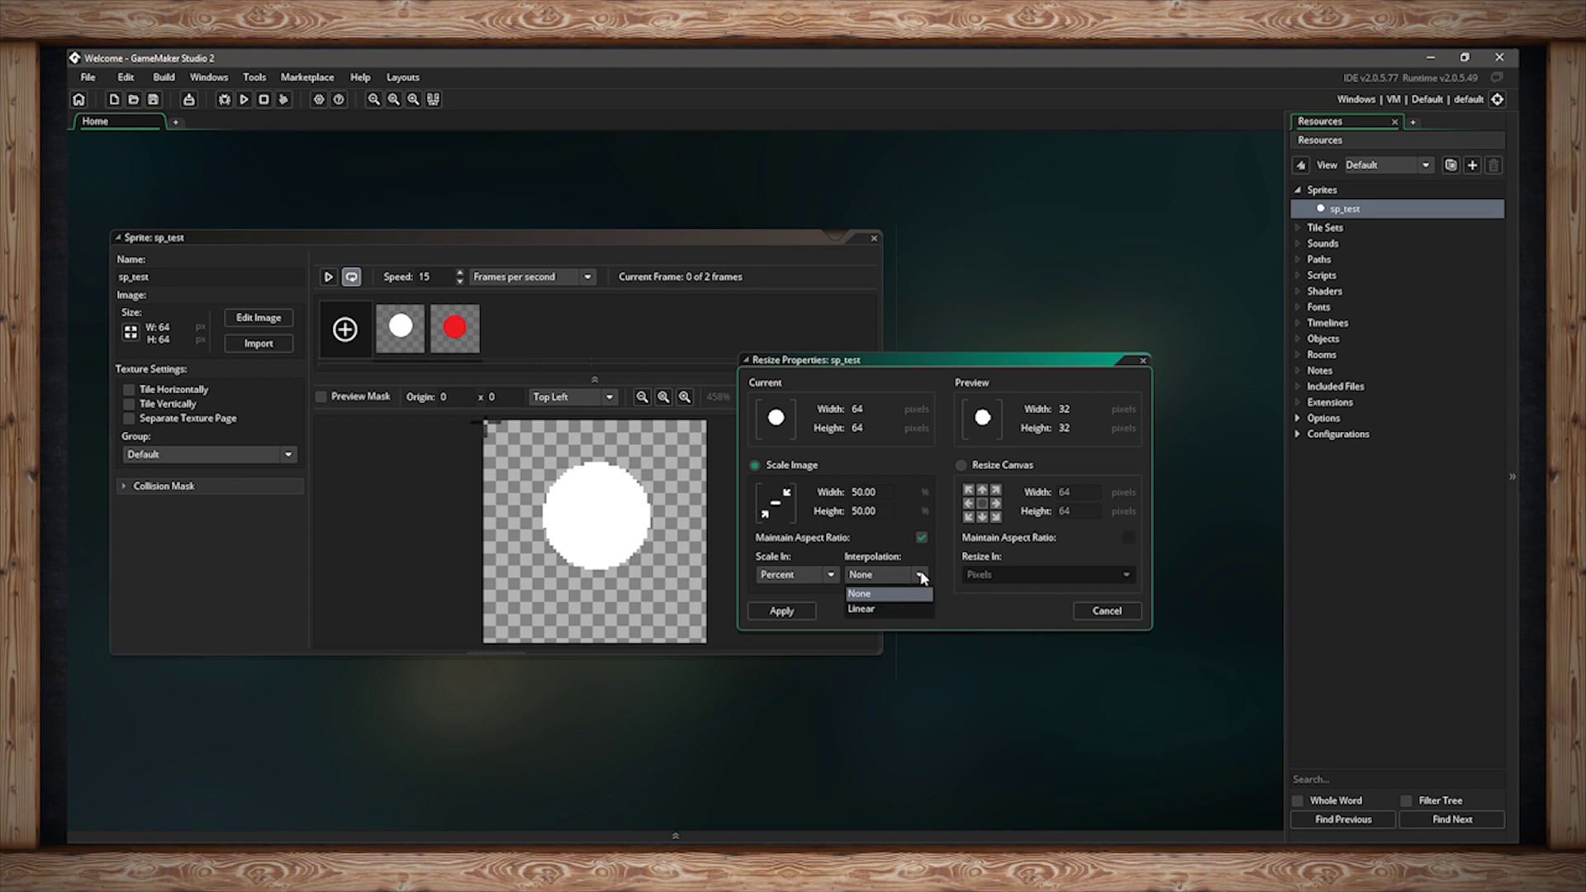
left_click(874, 609)
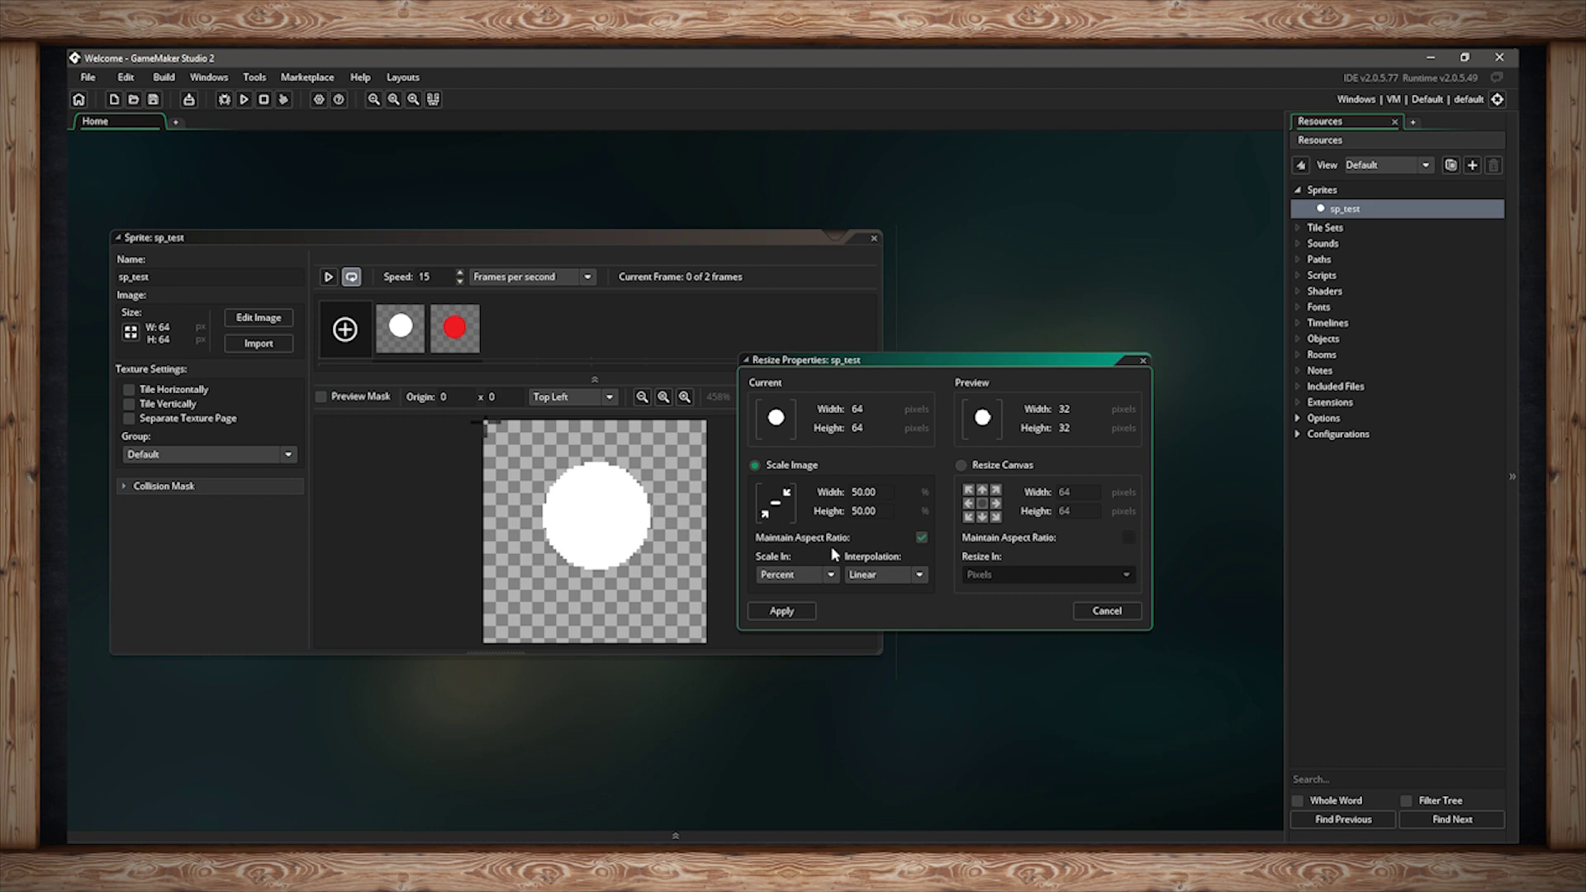
left_click(877, 577)
left_click(882, 593)
left_click(908, 576)
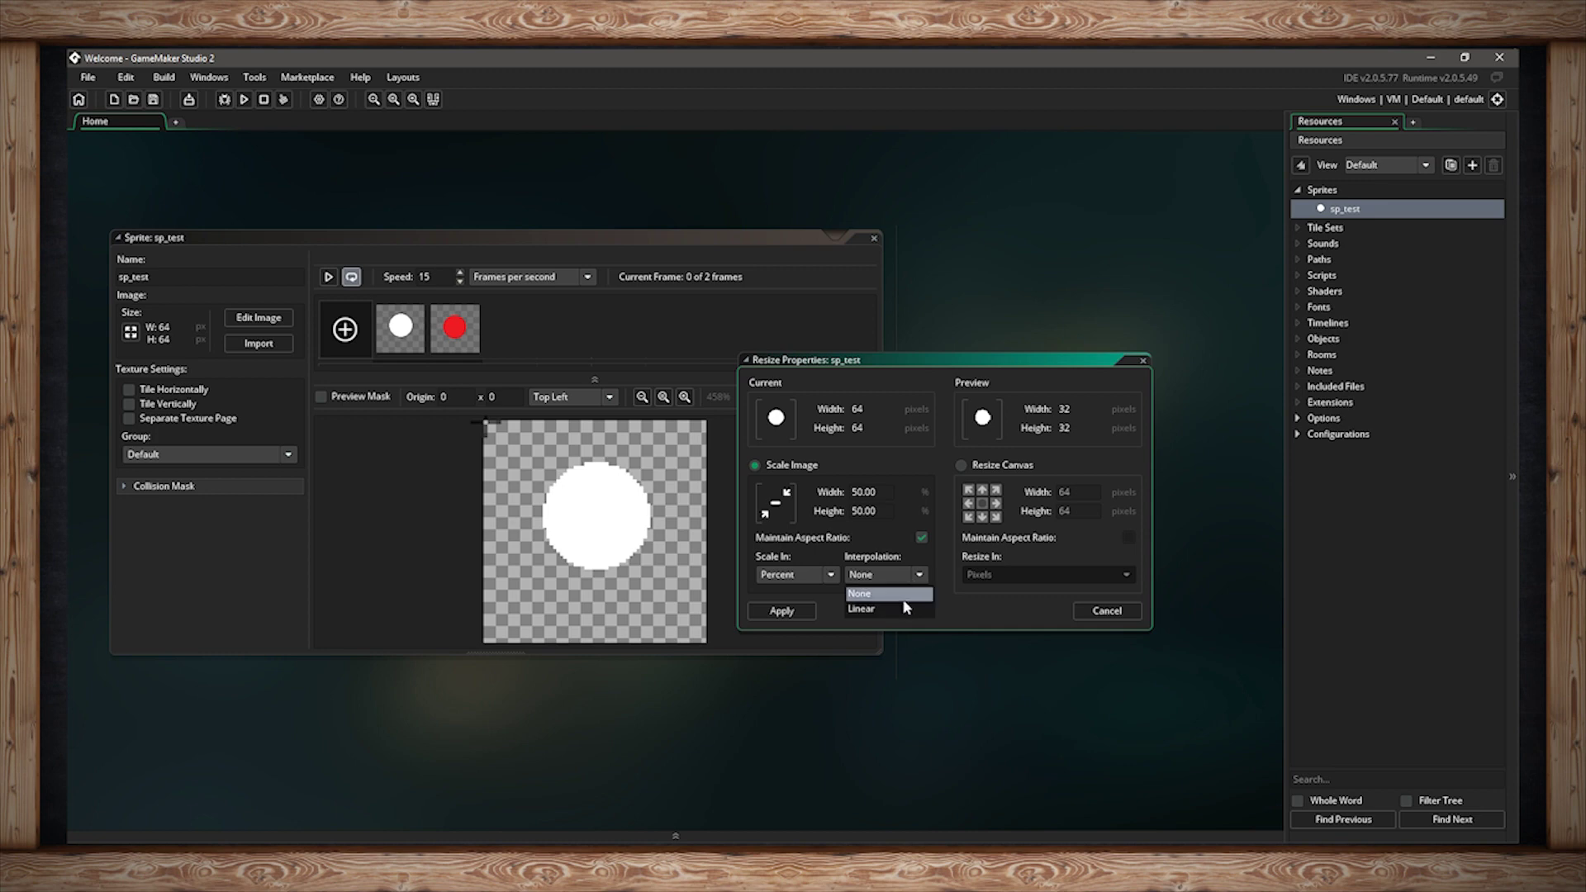
left_click(900, 602)
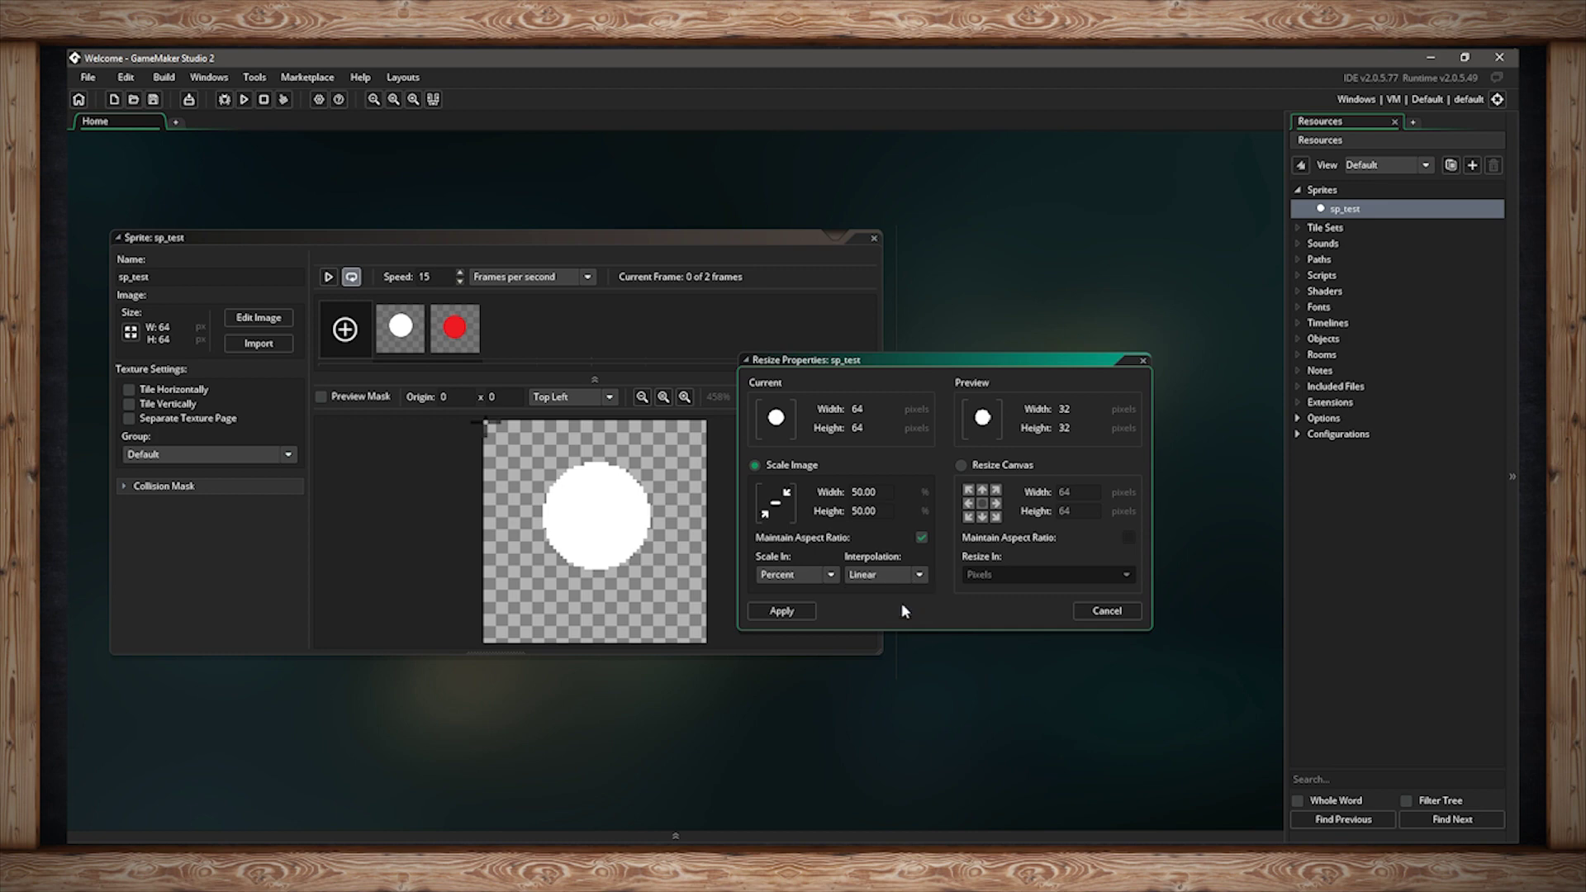
Resize the sprite's canvas to a width of 128 pixels and inspect the result in the preview.
left_click(960, 466)
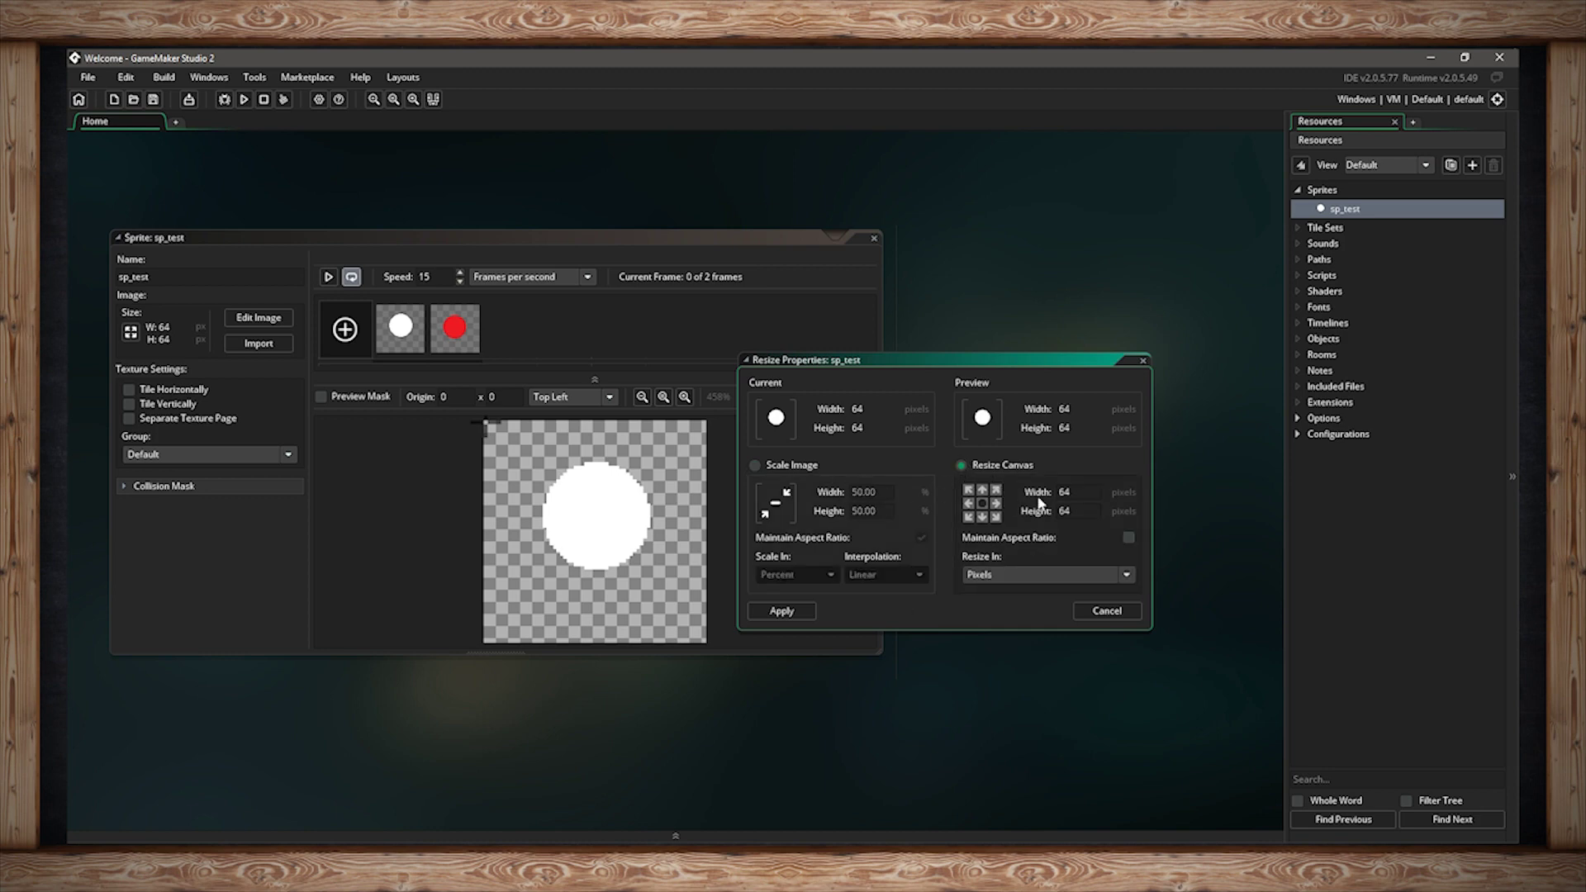
left_click(1082, 493)
left_click_drag(1082, 493, 1057, 500)
type("128")
left_click(1069, 460)
left_click(1007, 568)
left_click(1008, 570)
left_click(781, 611)
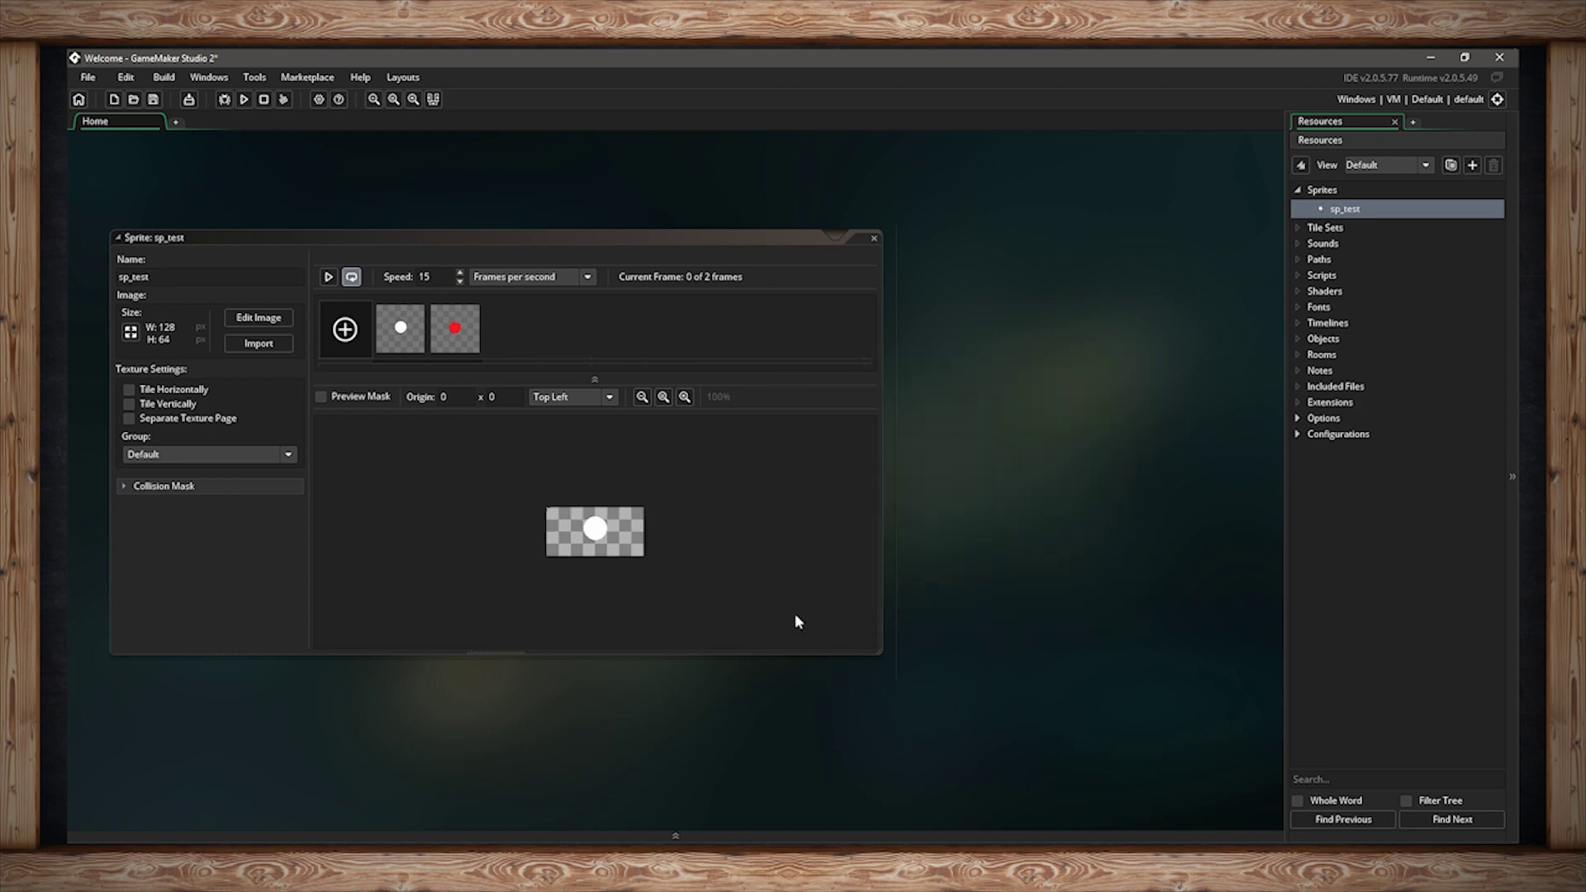
scroll(642, 560, "up", 4)
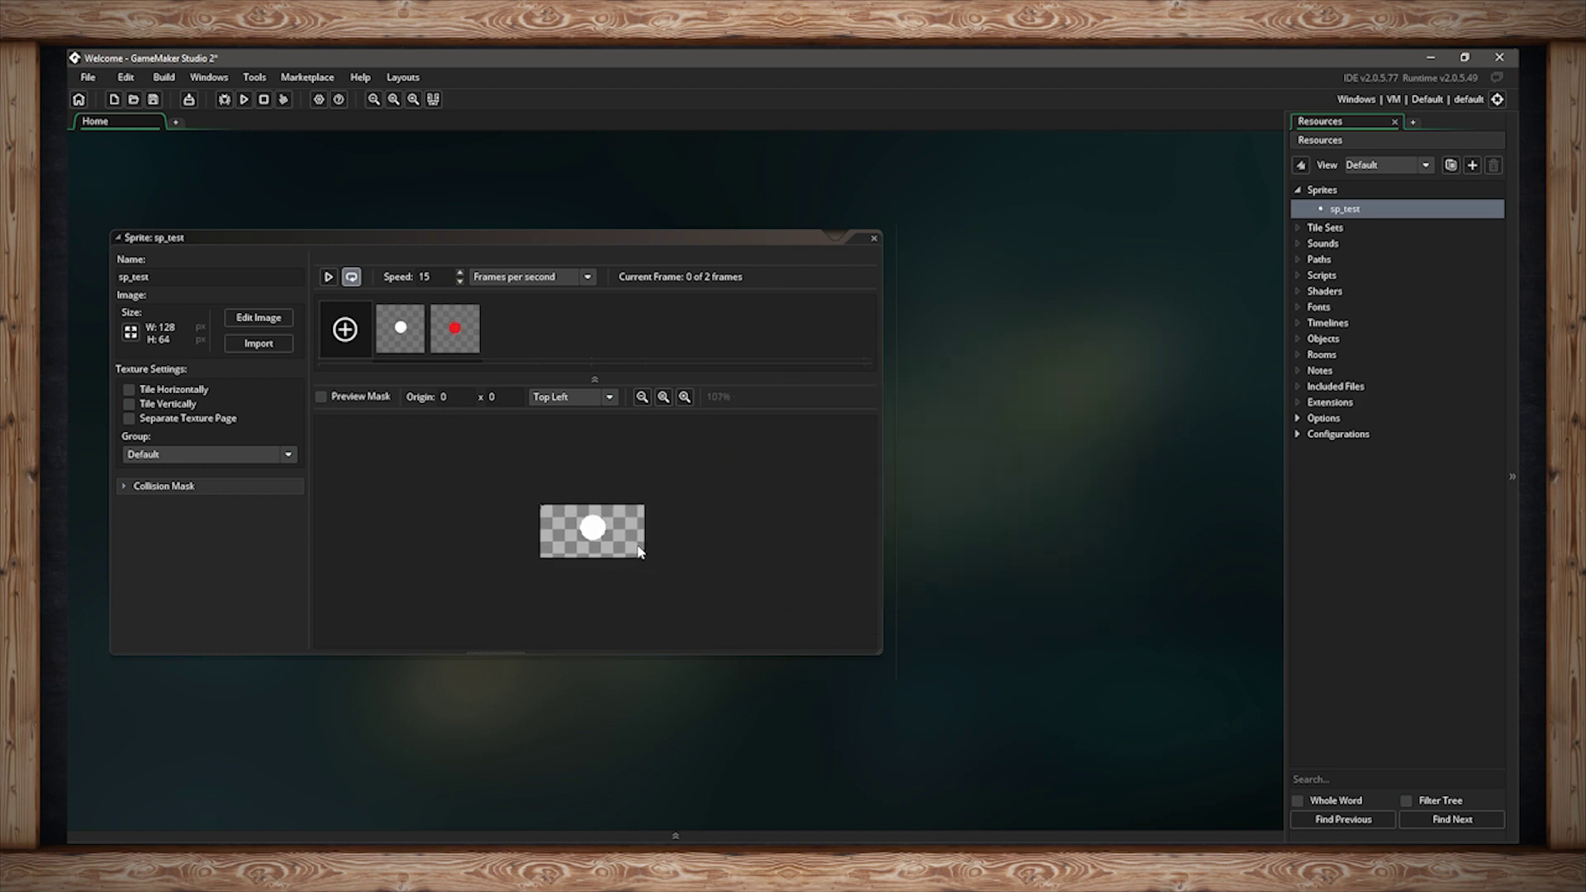
scroll(639, 551, "up", 2)
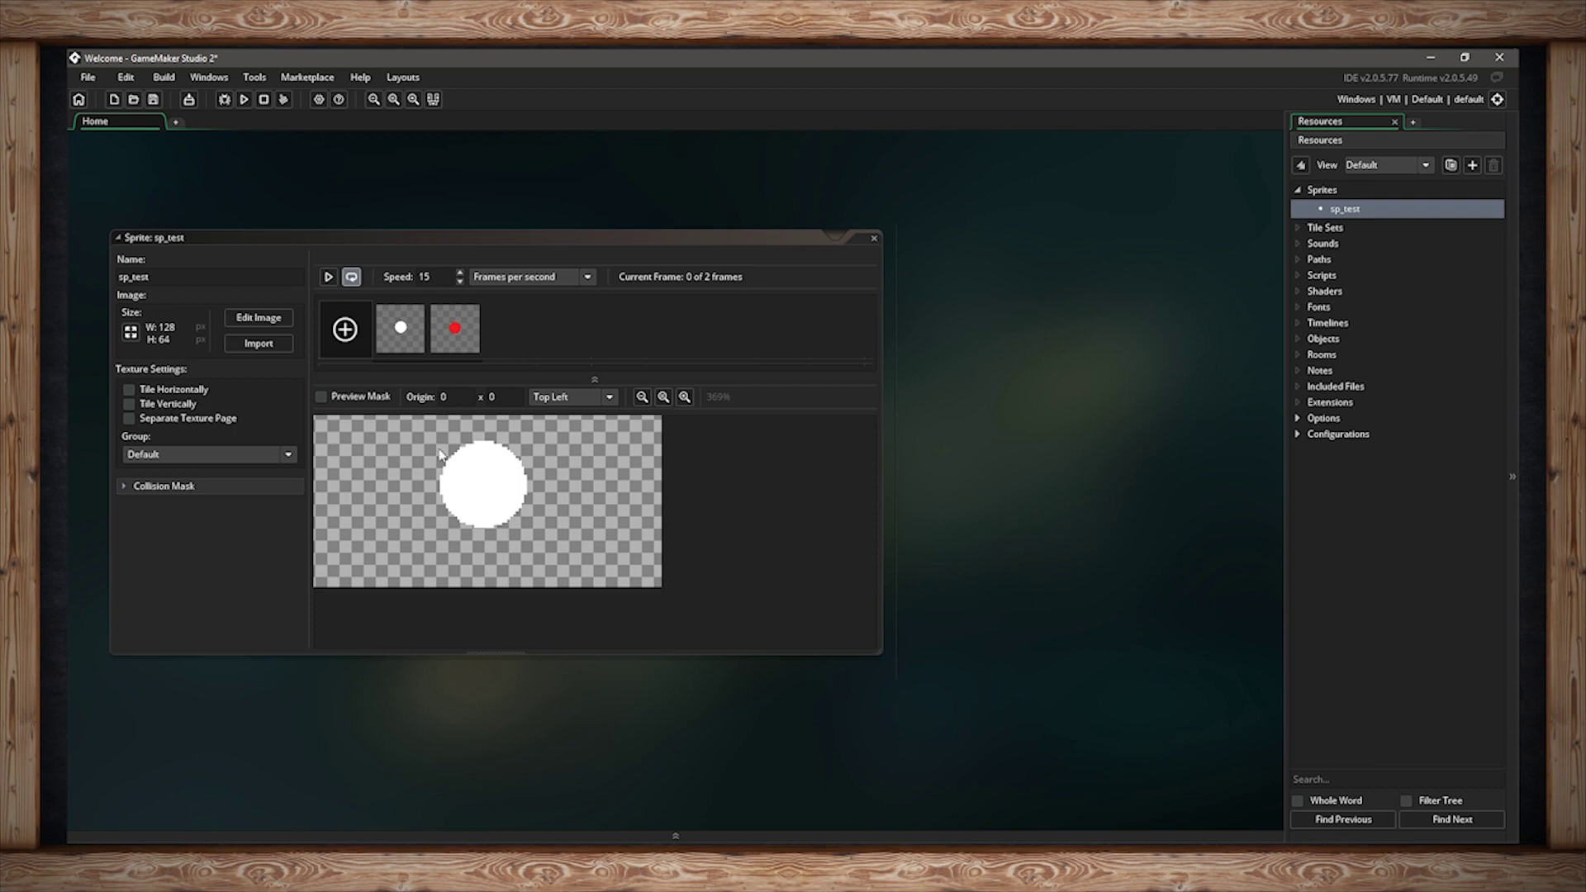
Resize the sprite's canvas back to a width of 64 pixels.
left_click(131, 332)
left_click_drag(337, 129, 853, 379)
left_click(826, 472)
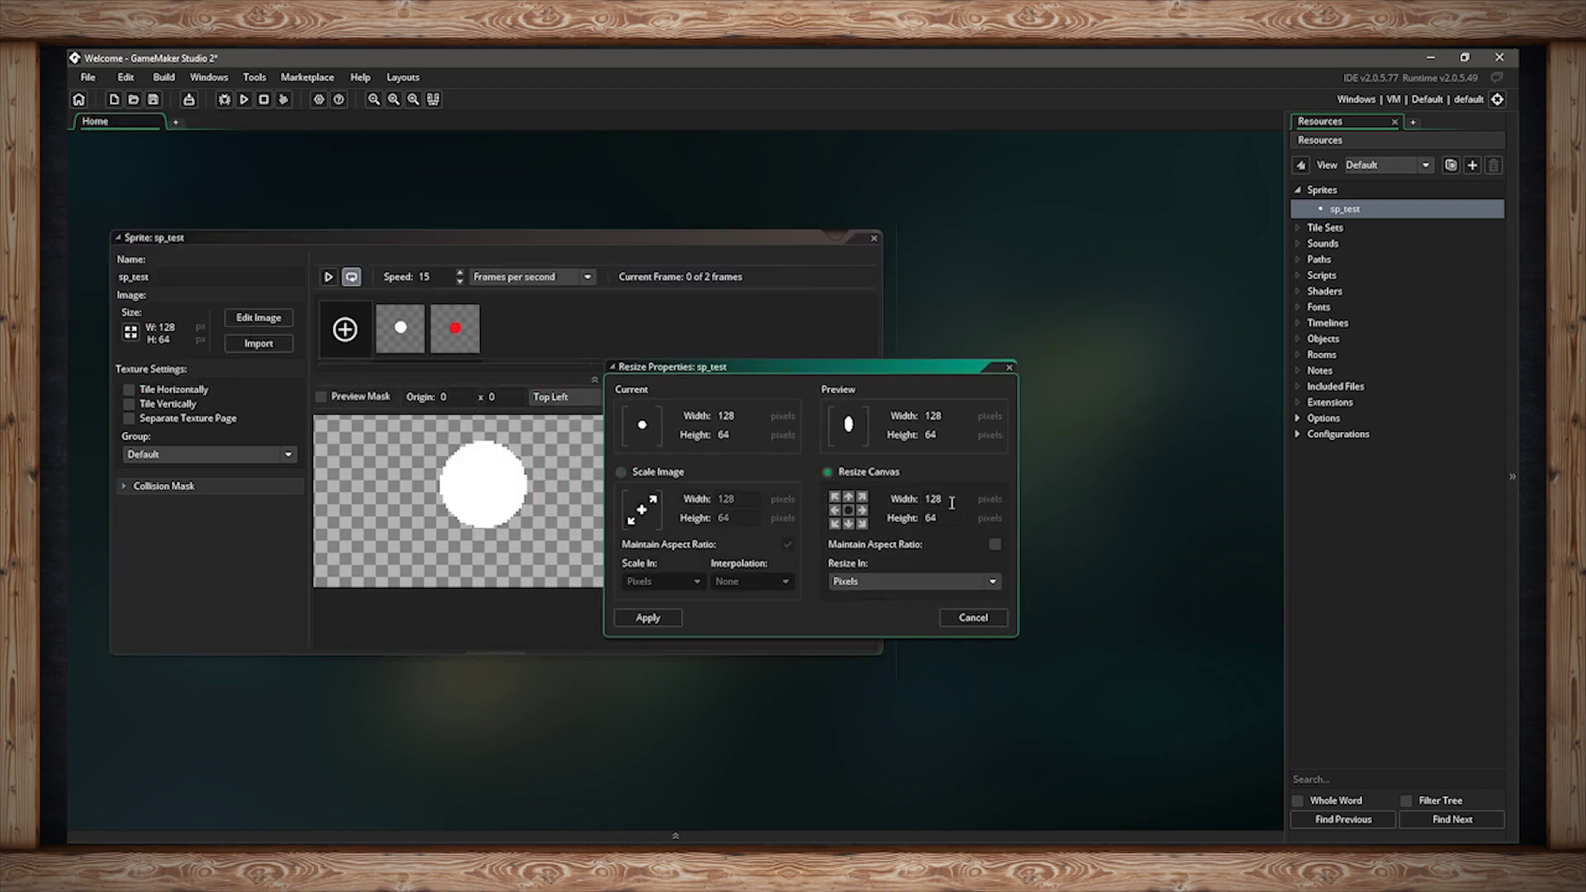
left_click(932, 499)
type("64")
left_click(676, 617)
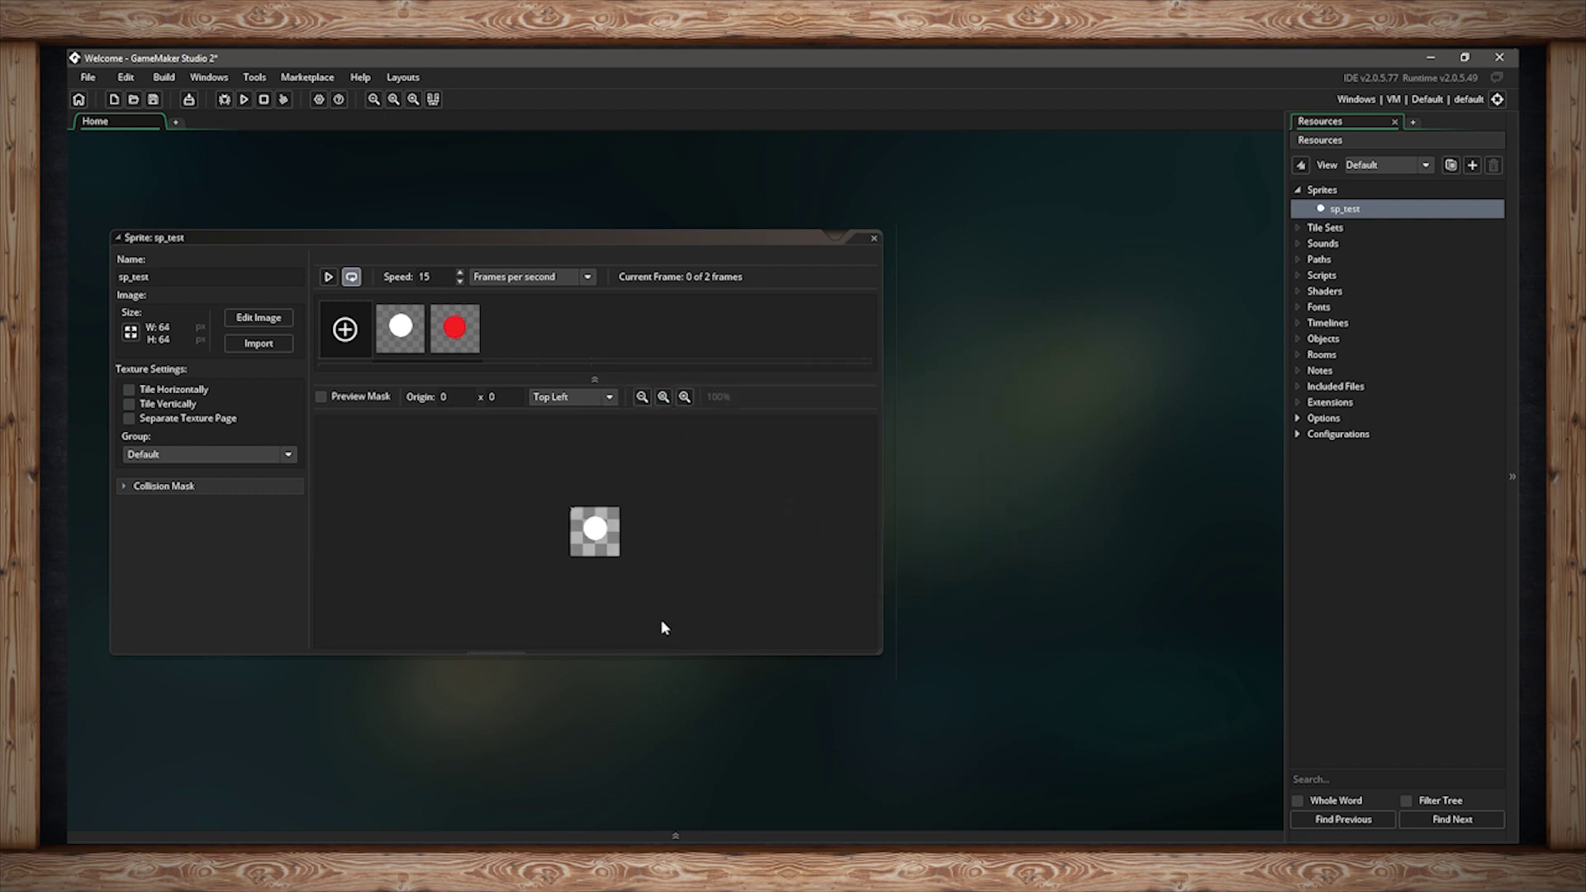
Scale the sprite image to a width of 128 pixels without maintaining the aspect ratio.
left_click(131, 332)
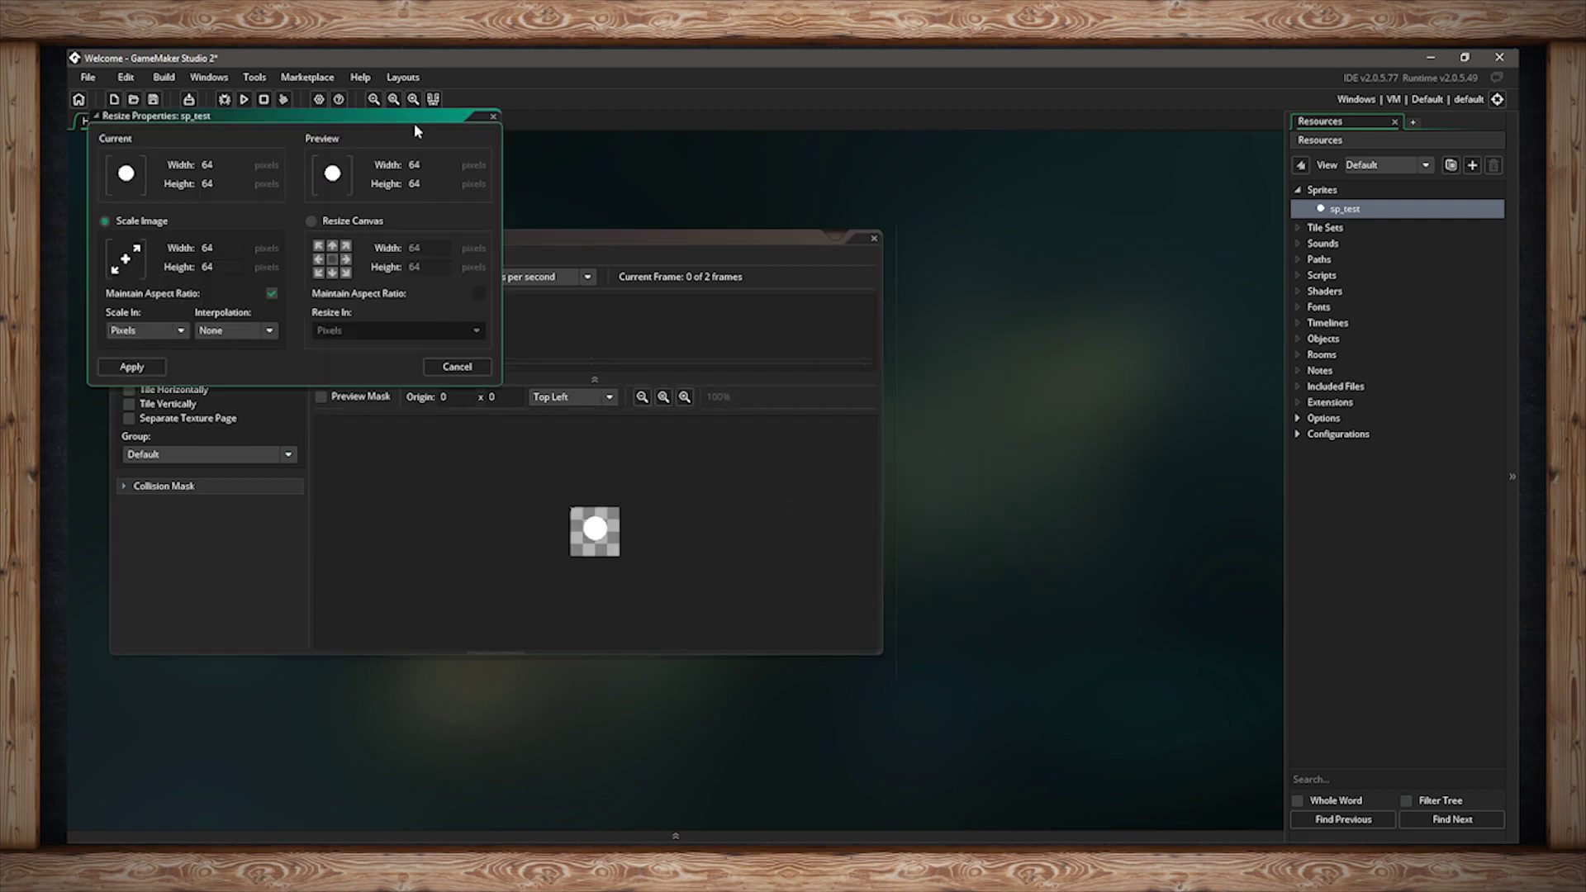
left_click_drag(411, 116, 857, 420)
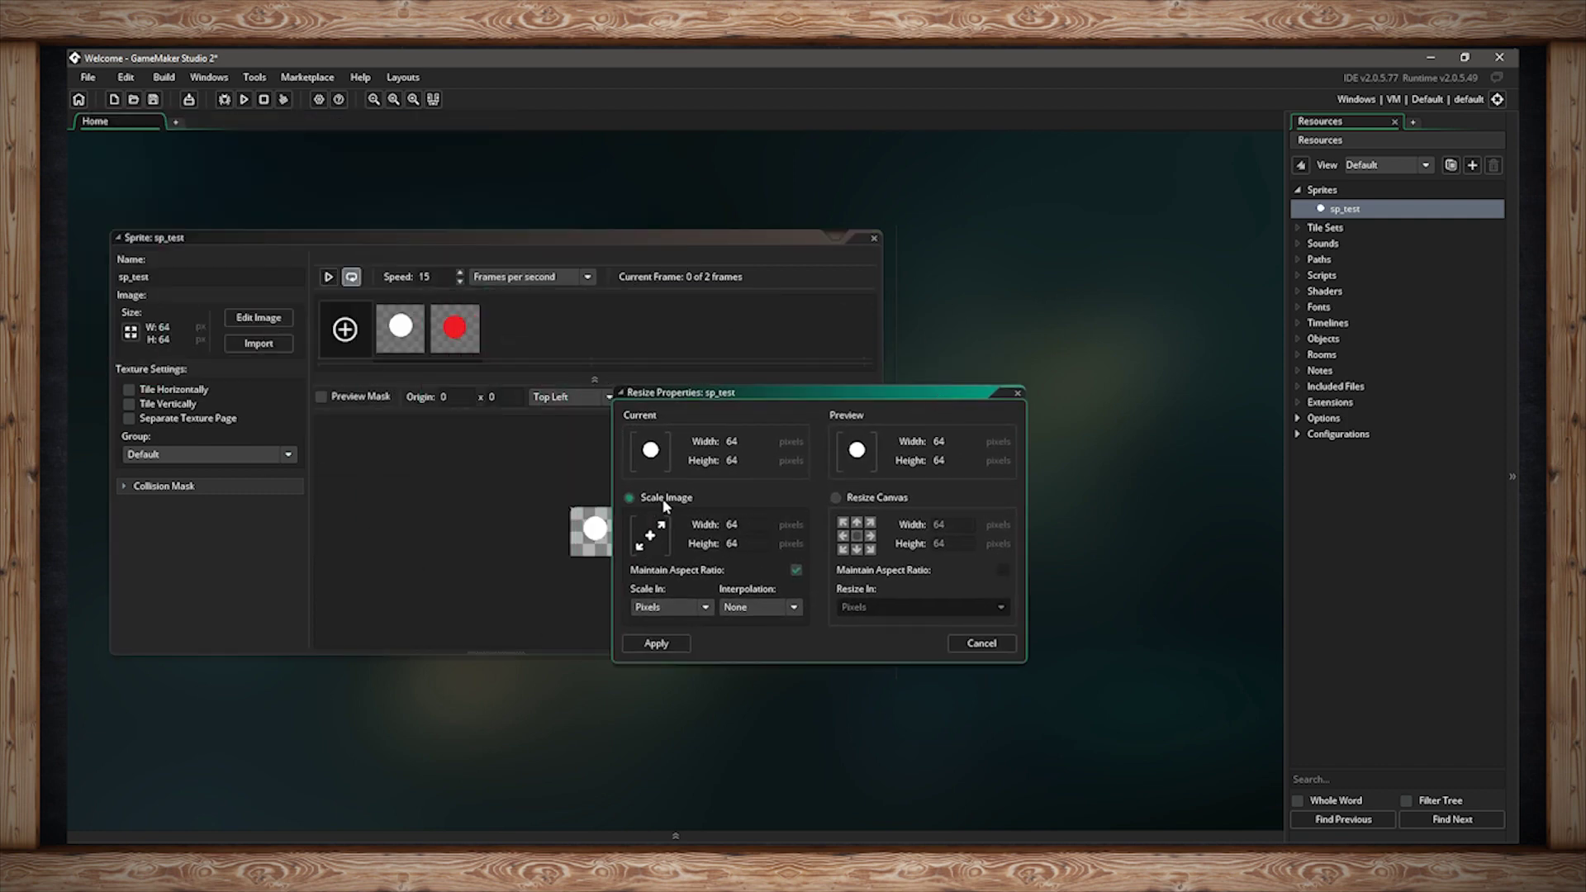
left_click(796, 570)
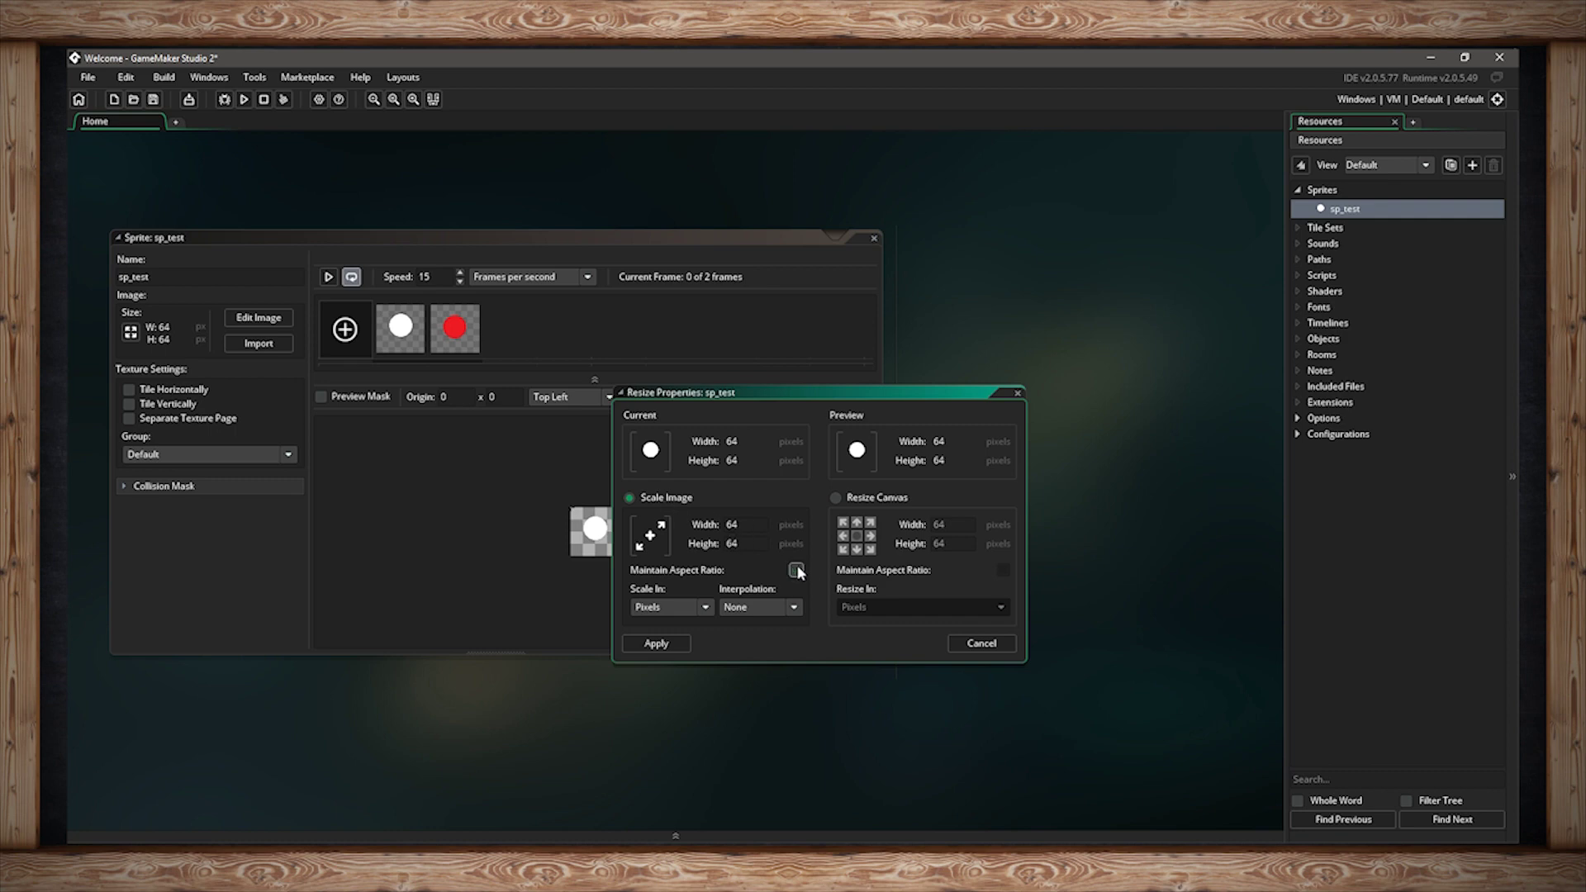
left_click(733, 524)
type("128")
left_click(657, 643)
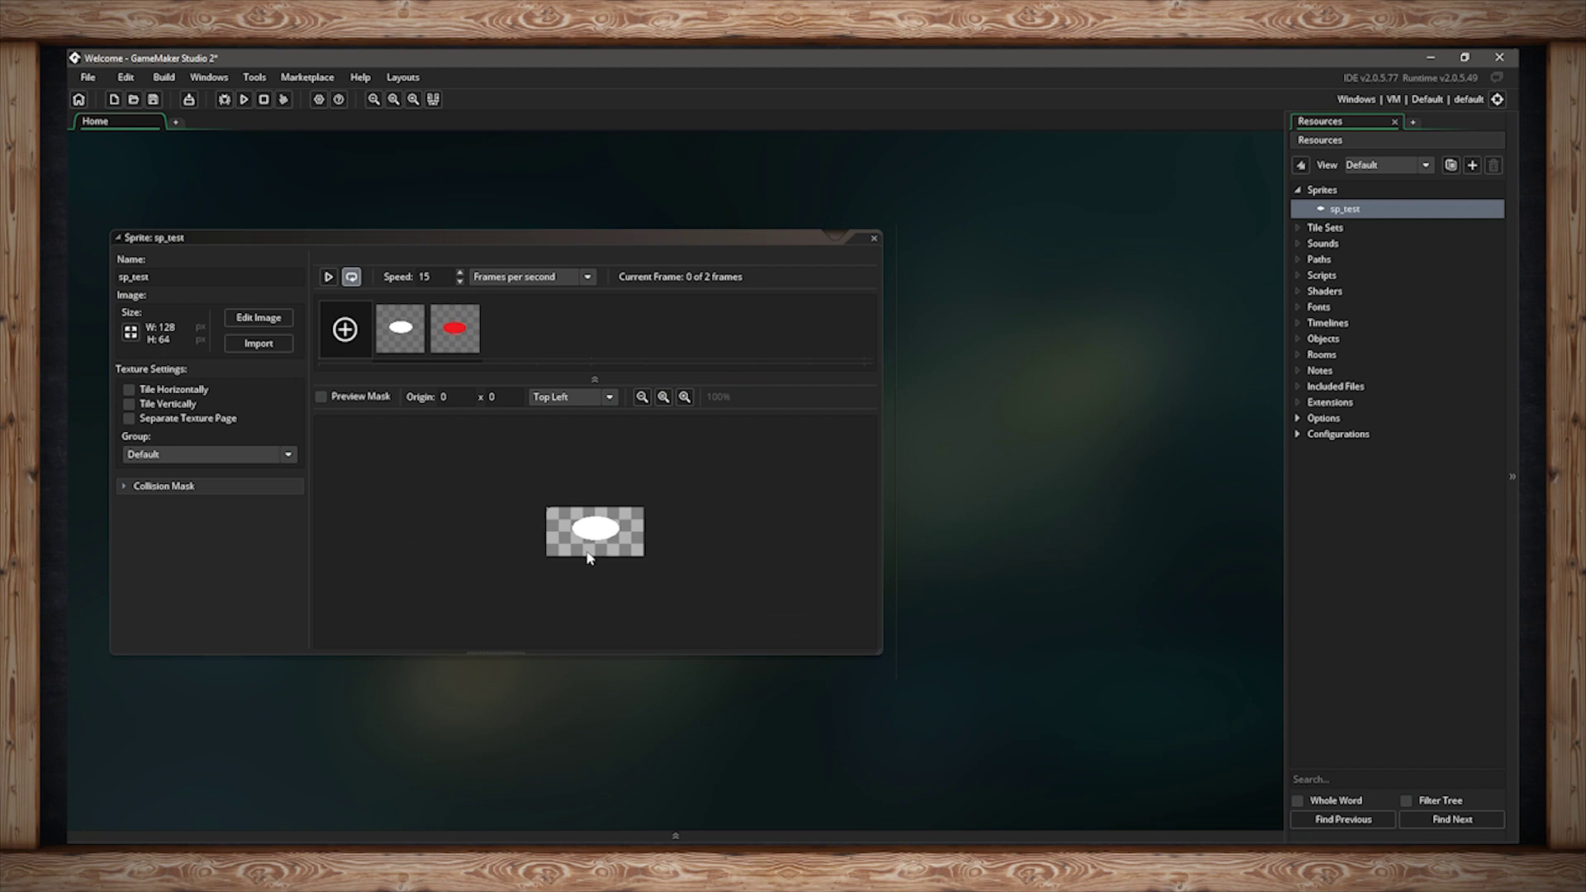
Scale the sprite image to 64 by 64 pixels, turning off Maintain Aspect Ratio so the height can be set separately.
scroll(592, 547, "up", 3)
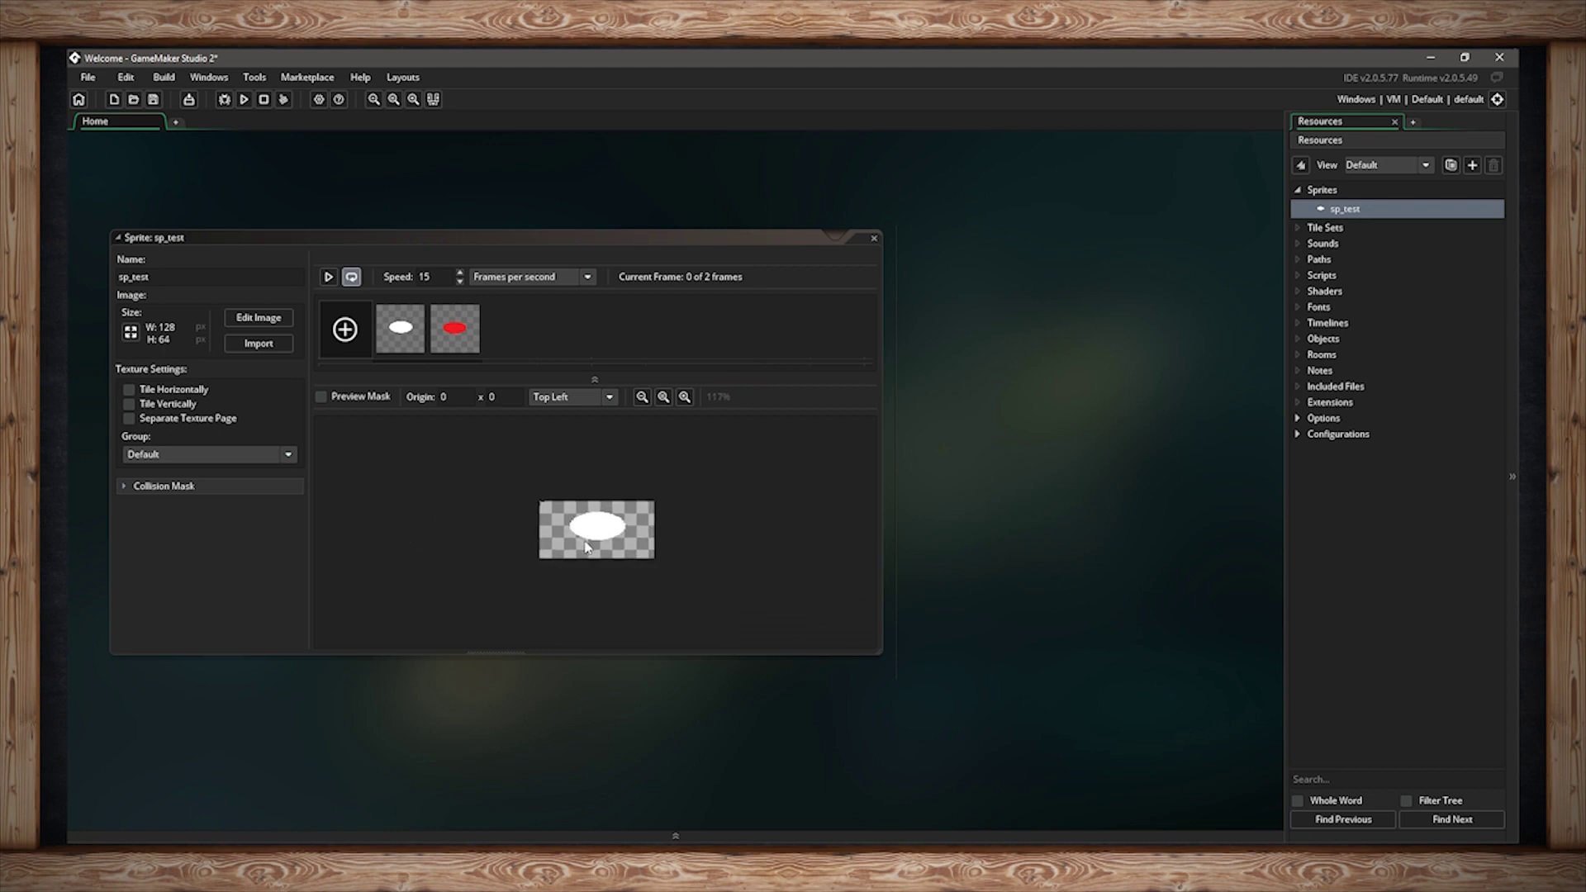
scroll(600, 547, "up", 3)
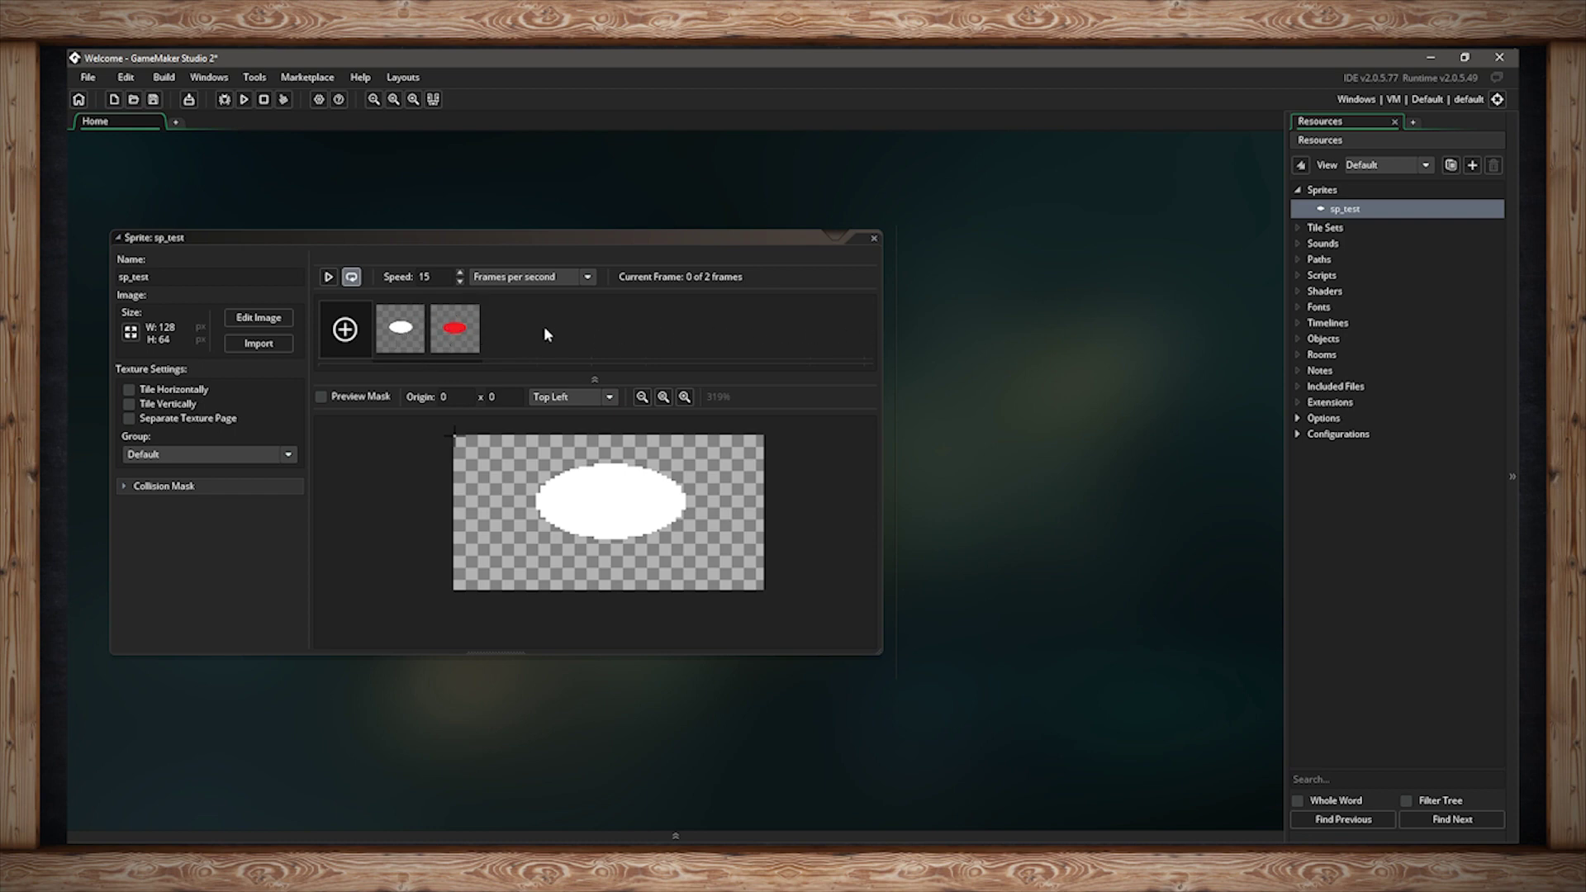
left_click(130, 332)
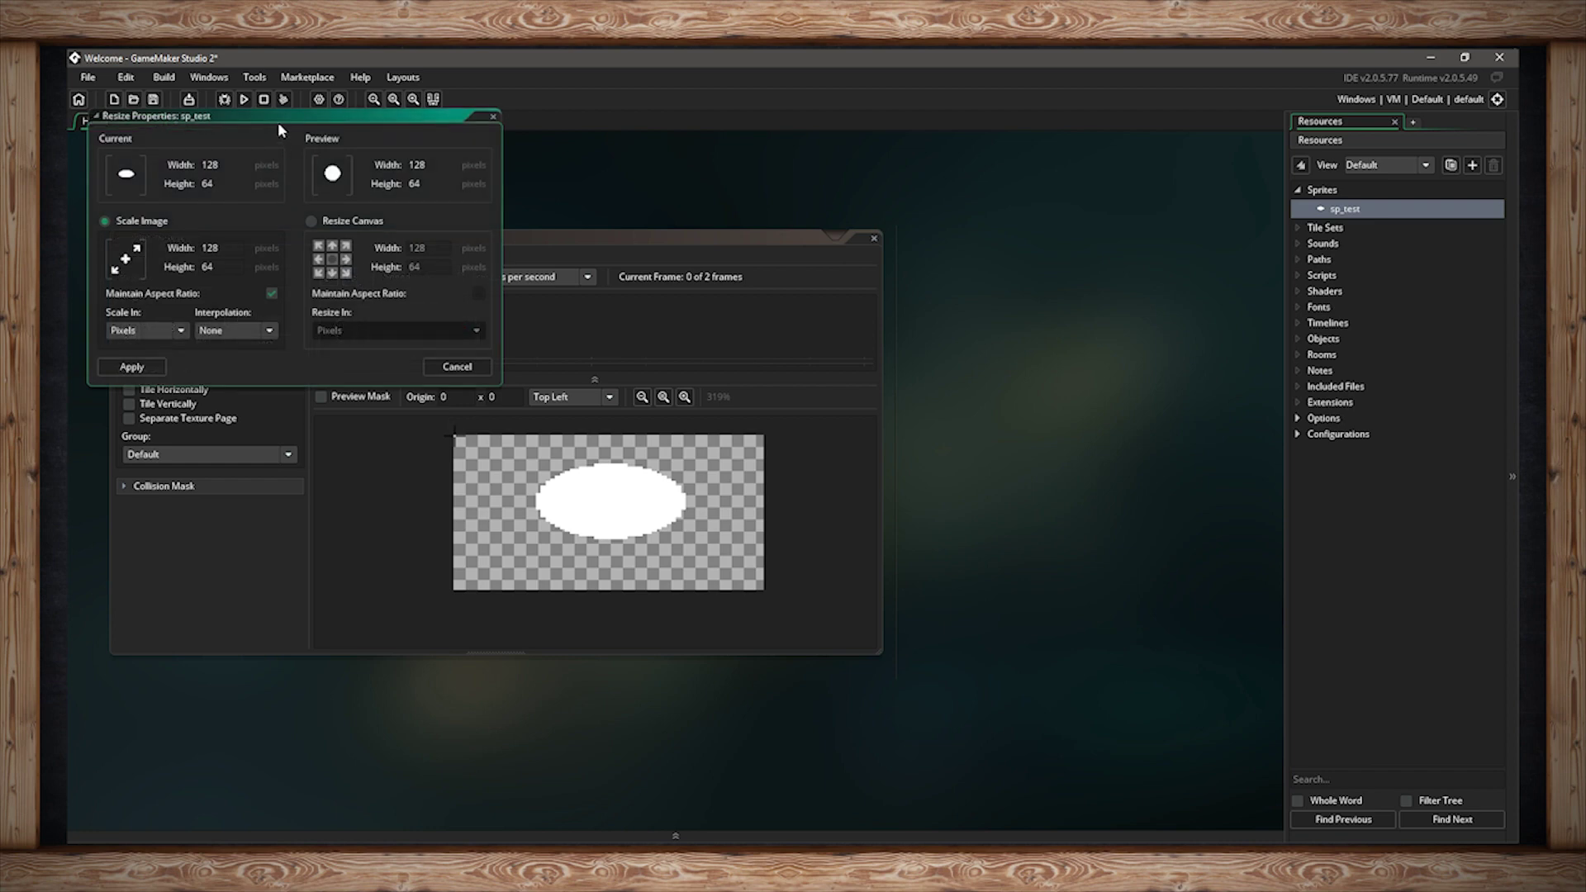
left_click_drag(277, 122, 879, 406)
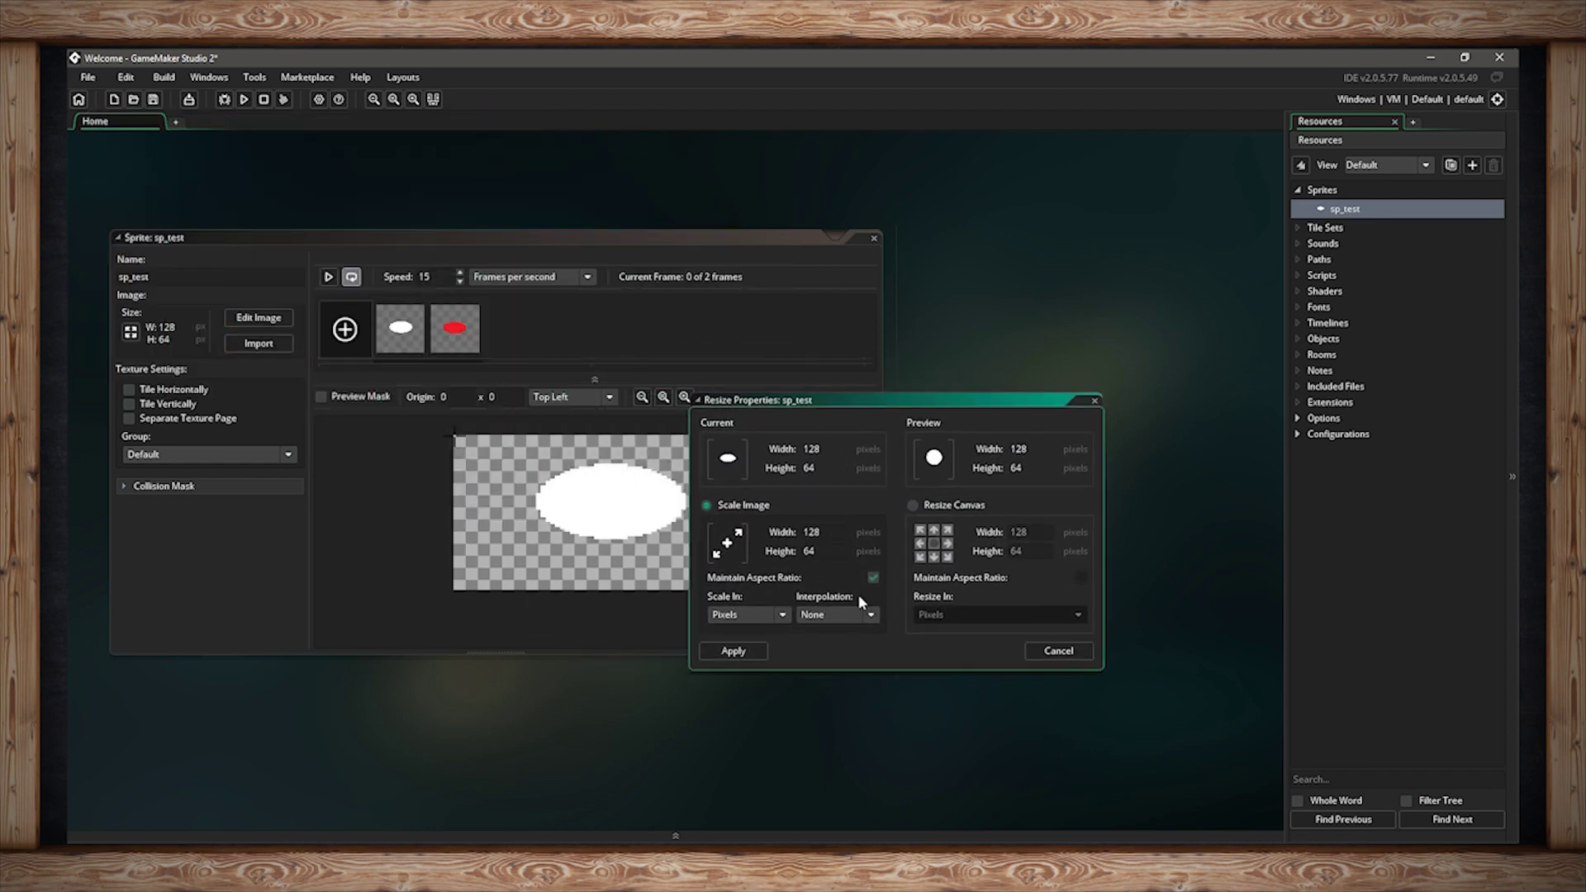
left_click(873, 578)
left_click(873, 578)
left_click_drag(822, 532, 781, 536)
type("64")
left_click(872, 577)
left_click_drag(822, 551, 791, 555)
type("64")
left_click(732, 650)
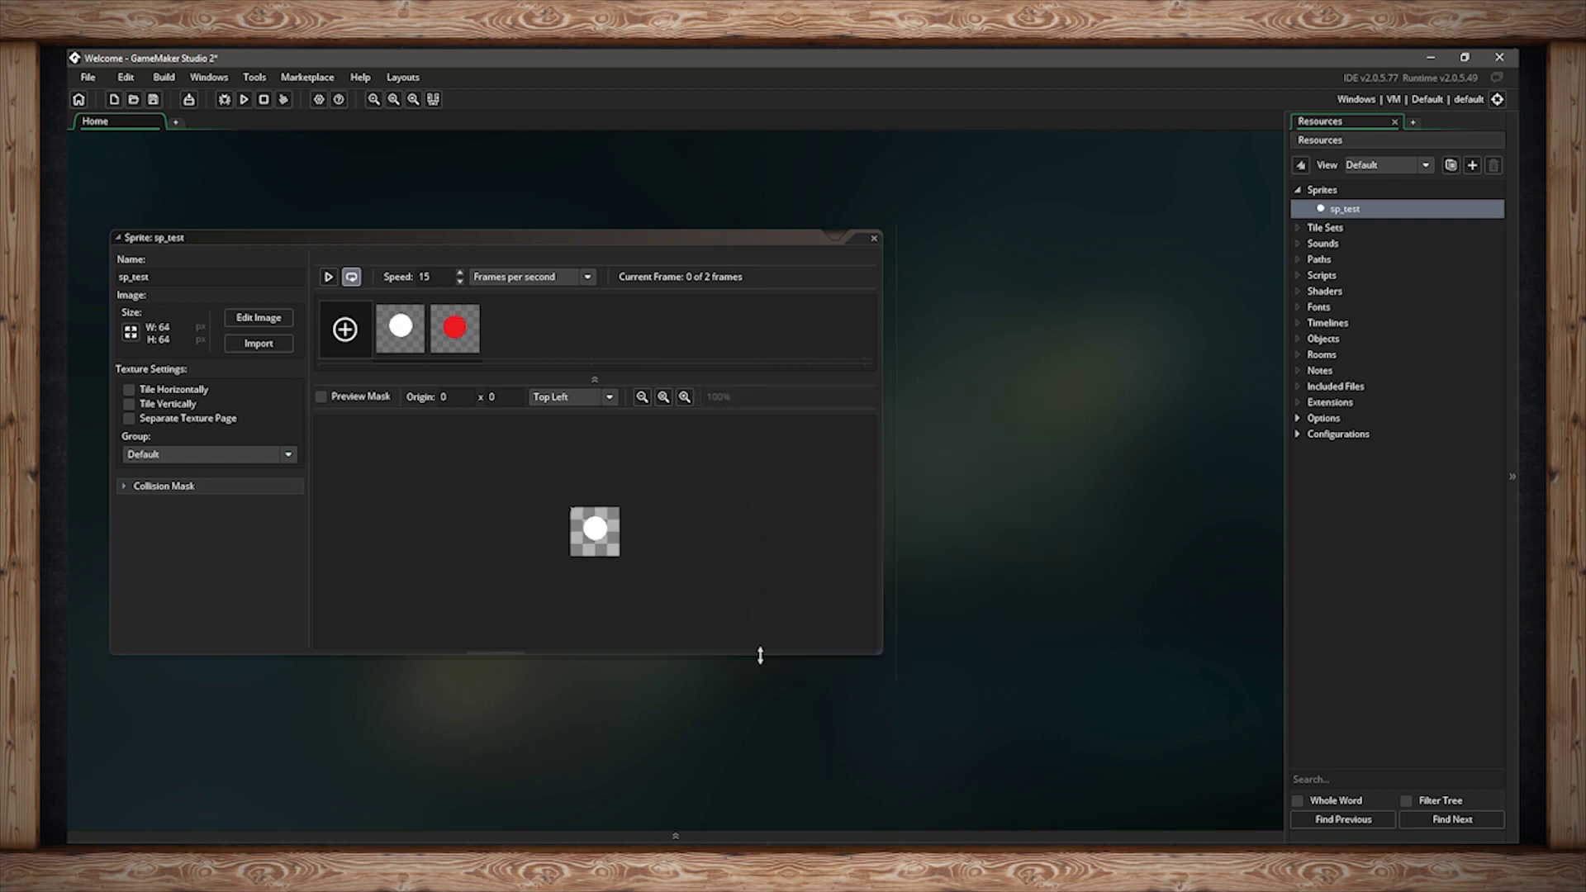
Expand the sprite's collision mask settings, enable the mask preview and look over the available mask types.
scroll(618, 543, "up", 6)
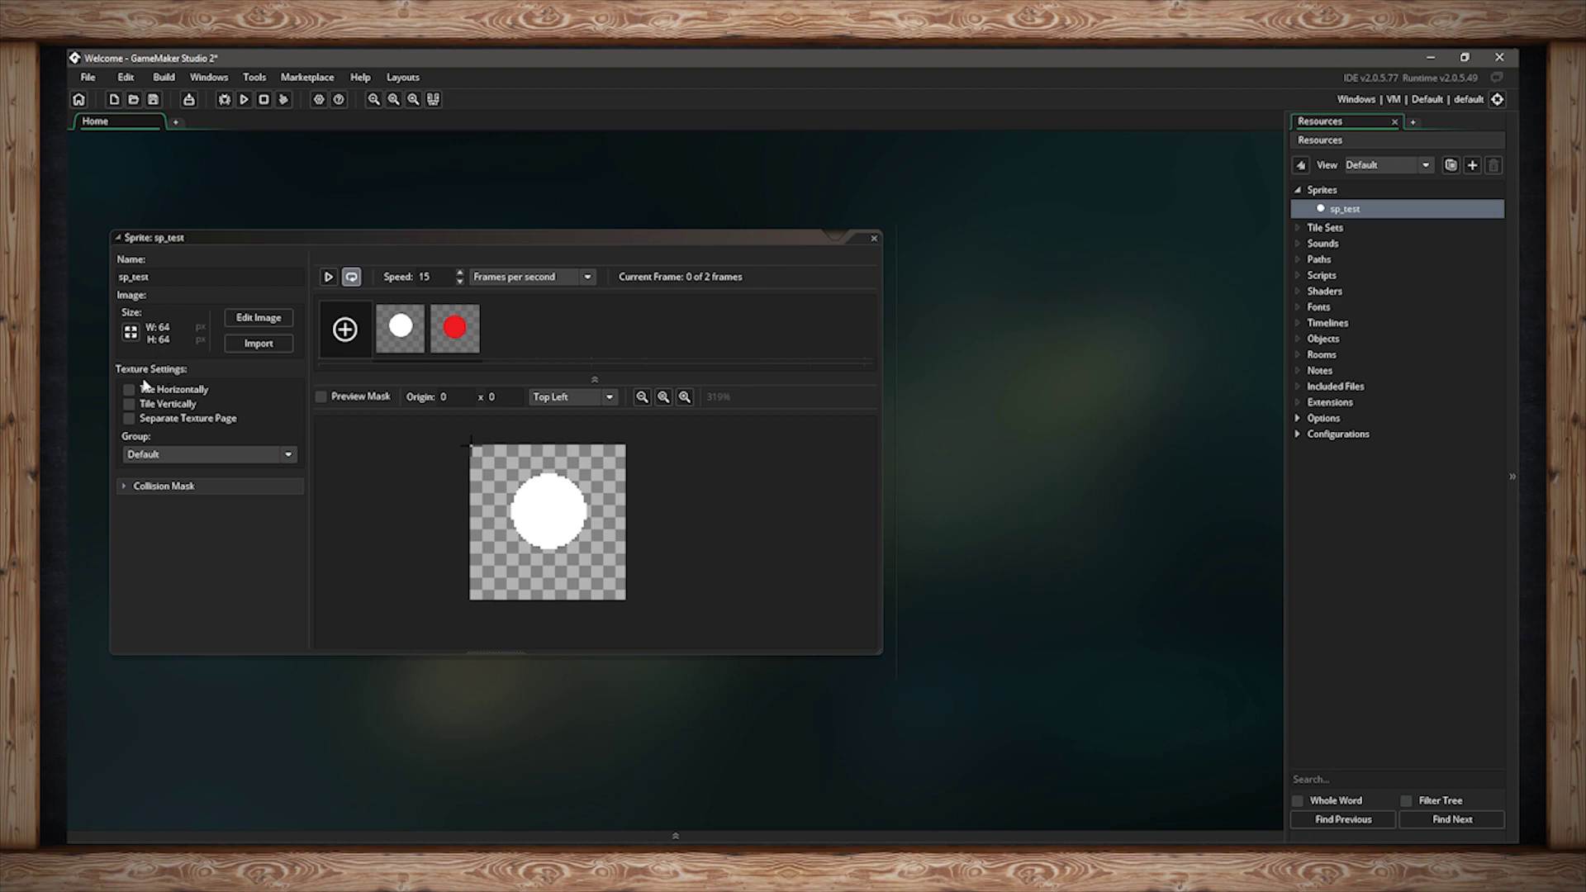
left_click(172, 457)
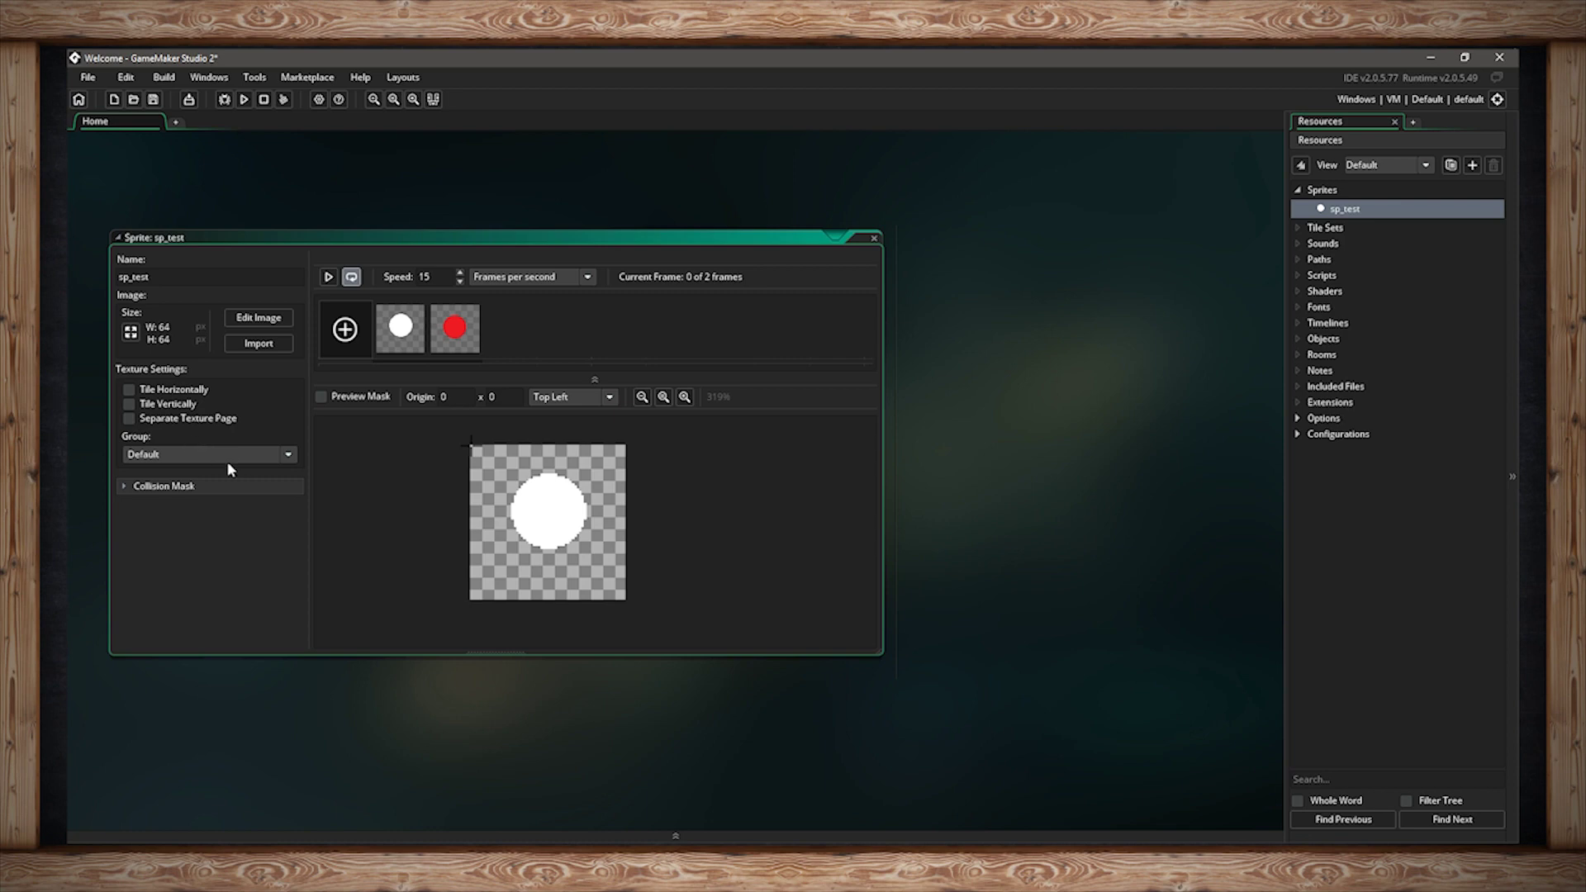
left_click(124, 487)
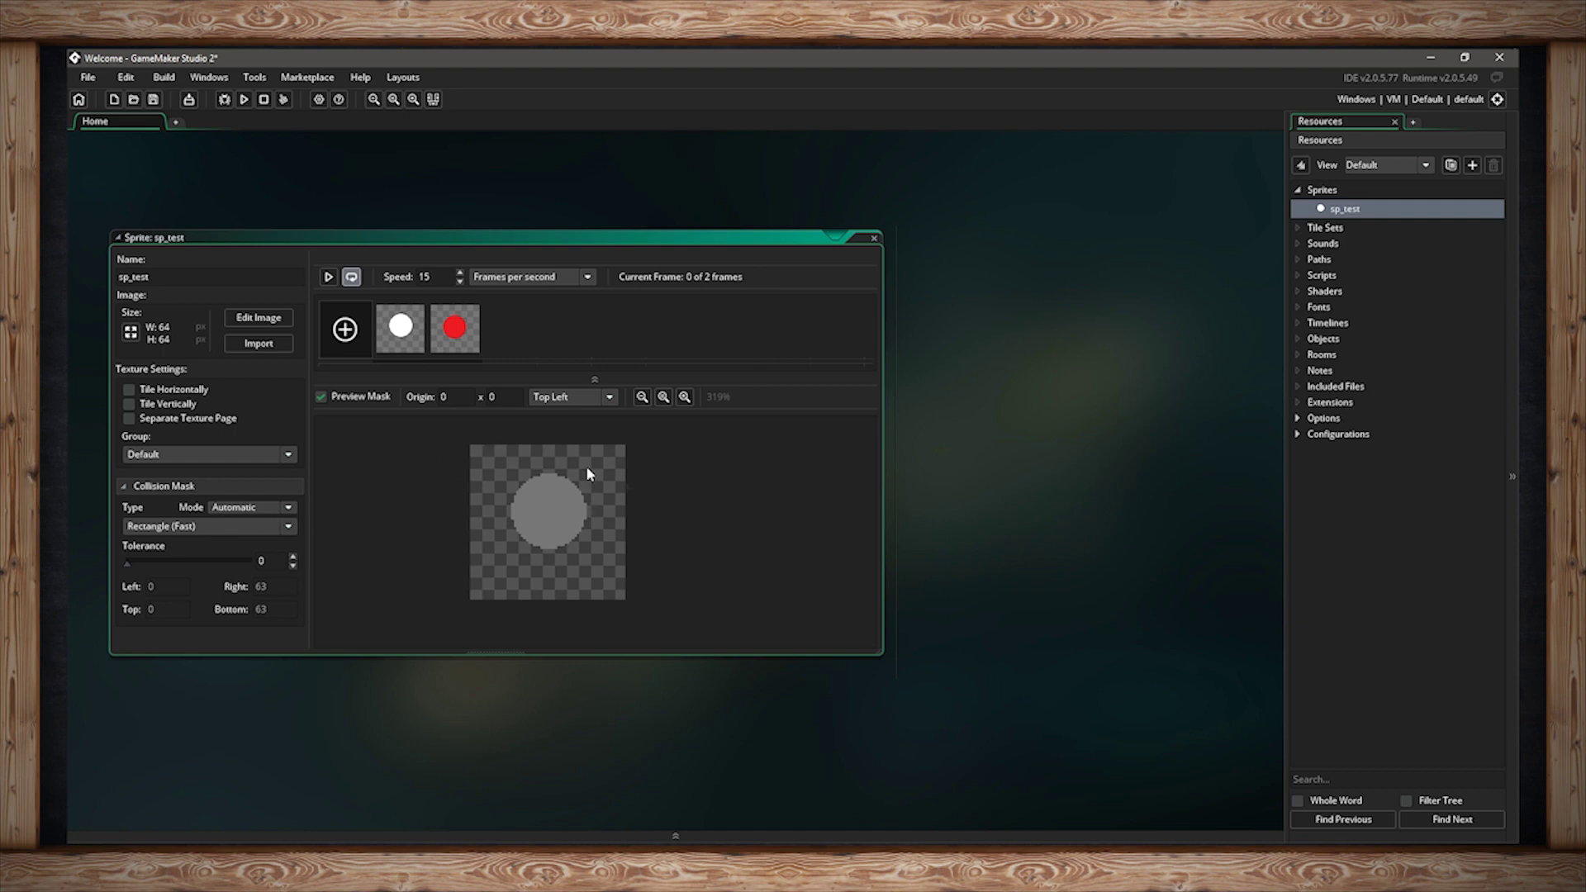
left_click(166, 529)
left_click(458, 464)
left_click(265, 528)
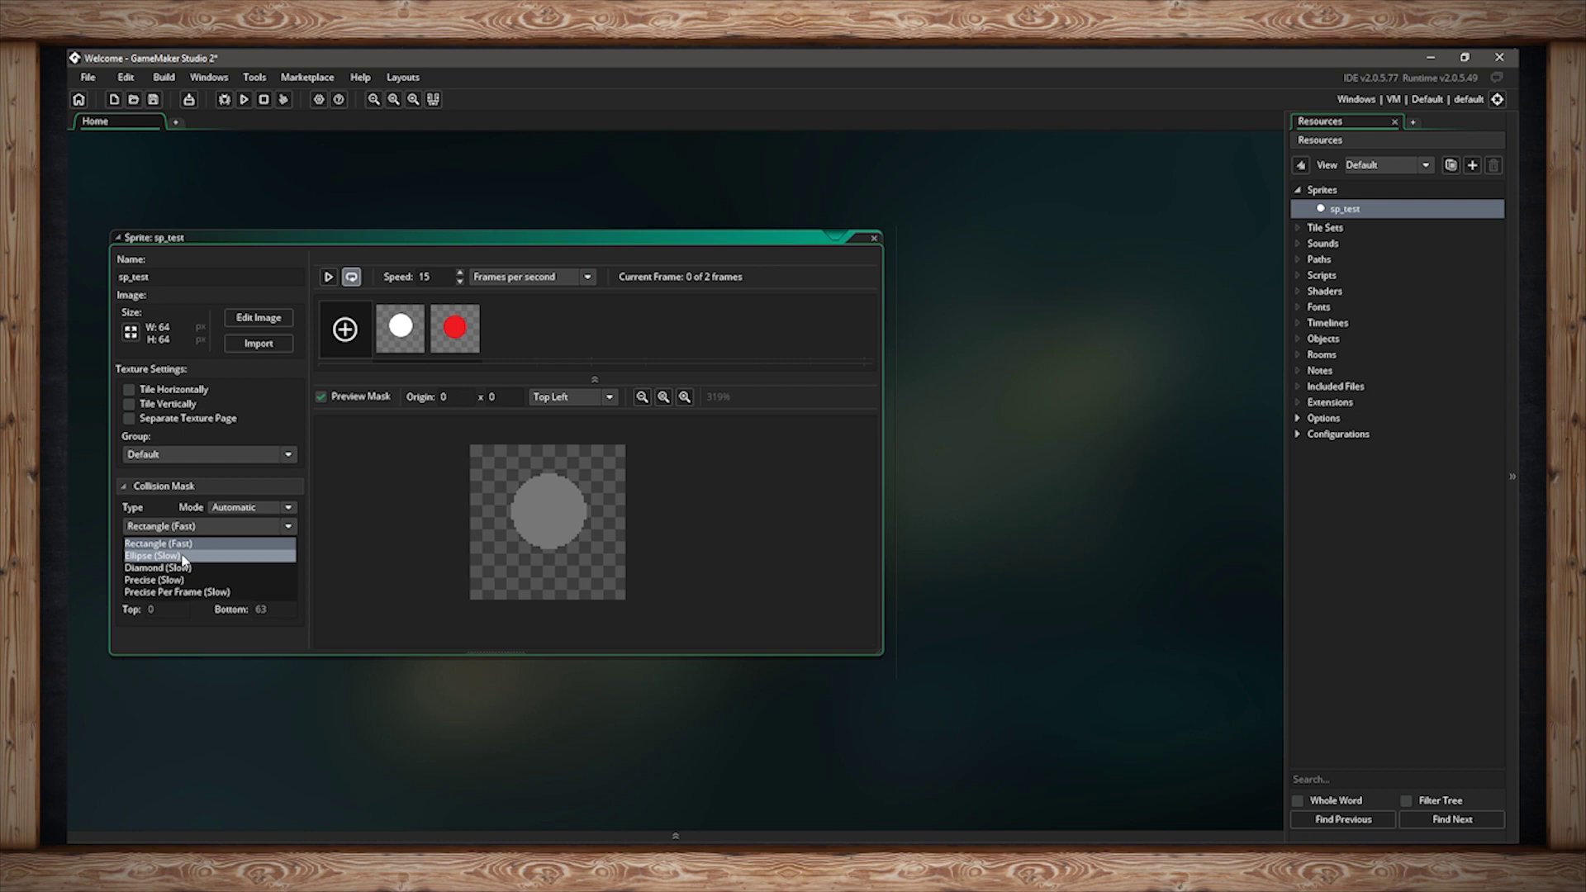
Try the Ellipse (Slow) and Diamond (Slow) collision mask types on the sprite.
left_click(182, 556)
left_click(189, 528)
left_click(177, 567)
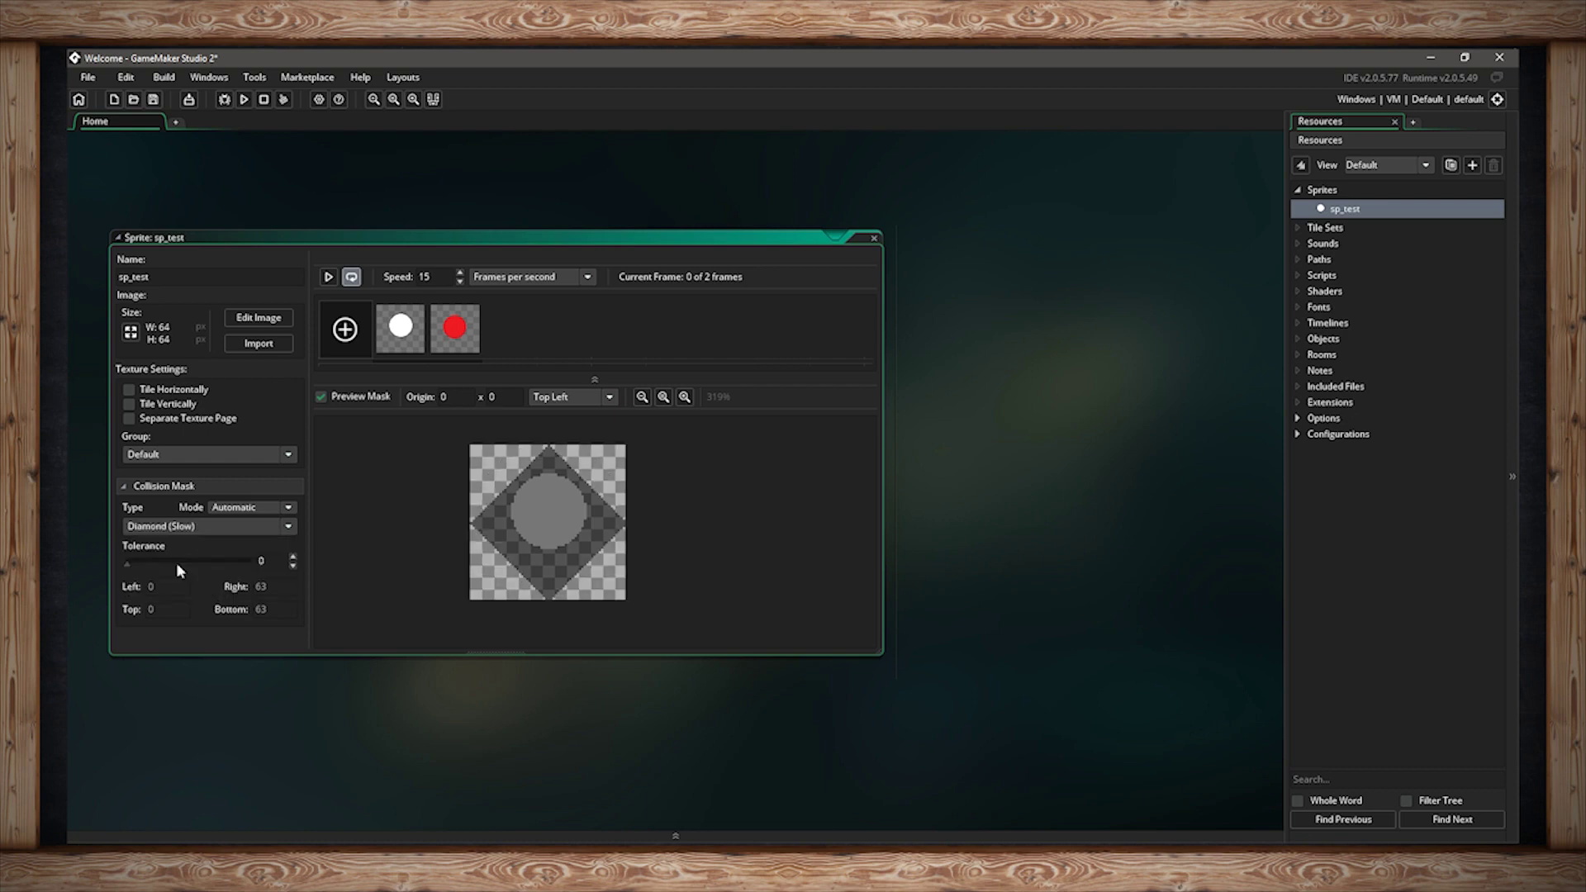
Try the Precise (Slow) collision mask type and compare its mask on the white and red frames.
left_click(175, 529)
left_click(169, 582)
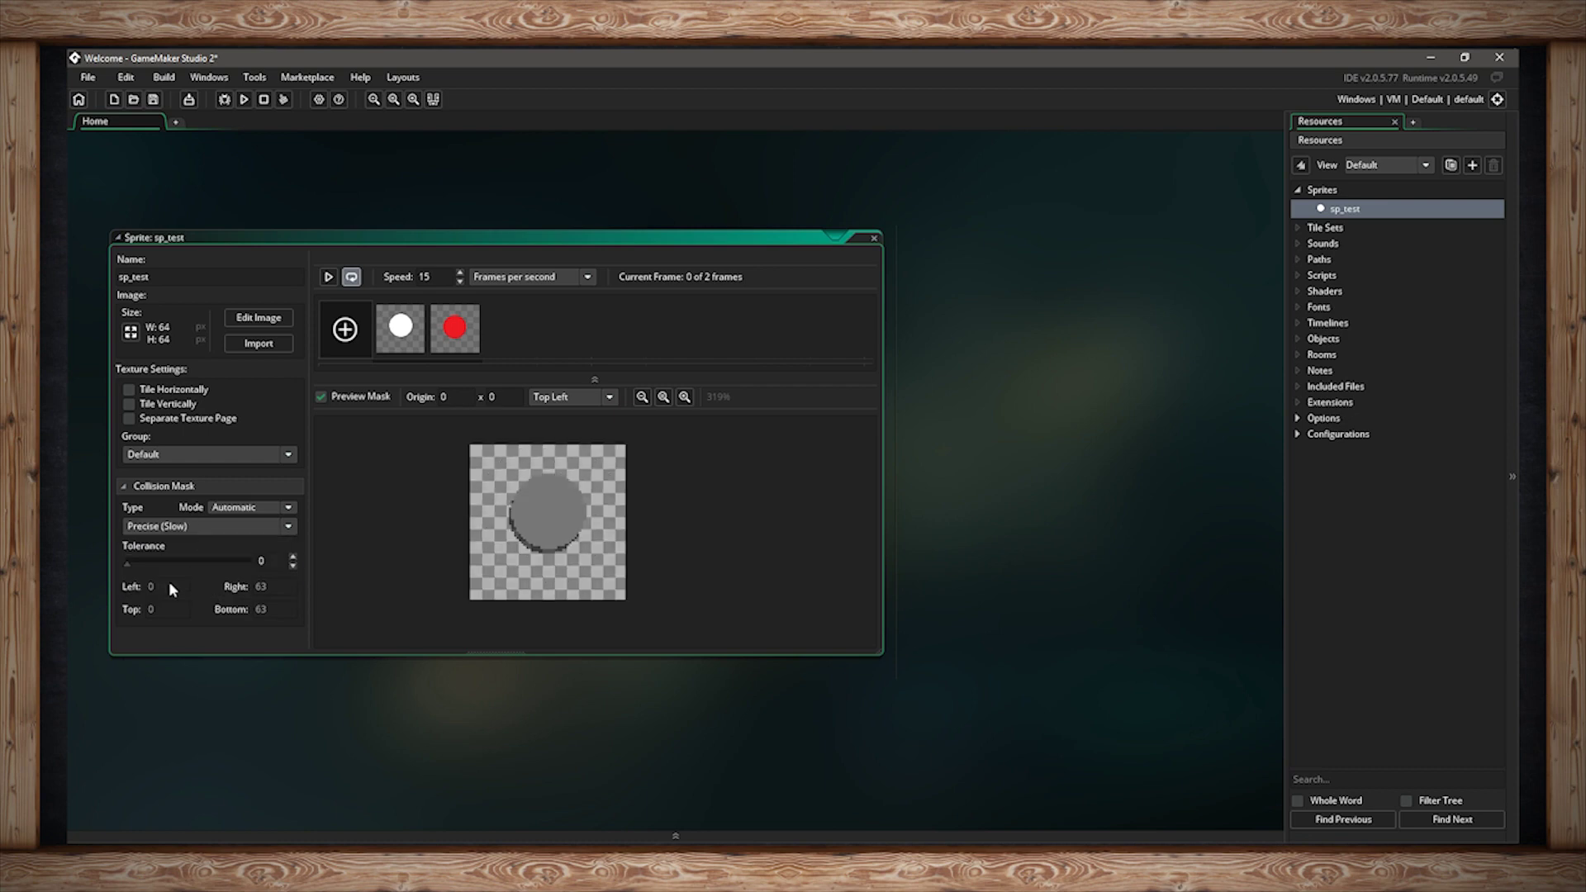
mouse_move(415, 331)
left_click(452, 332)
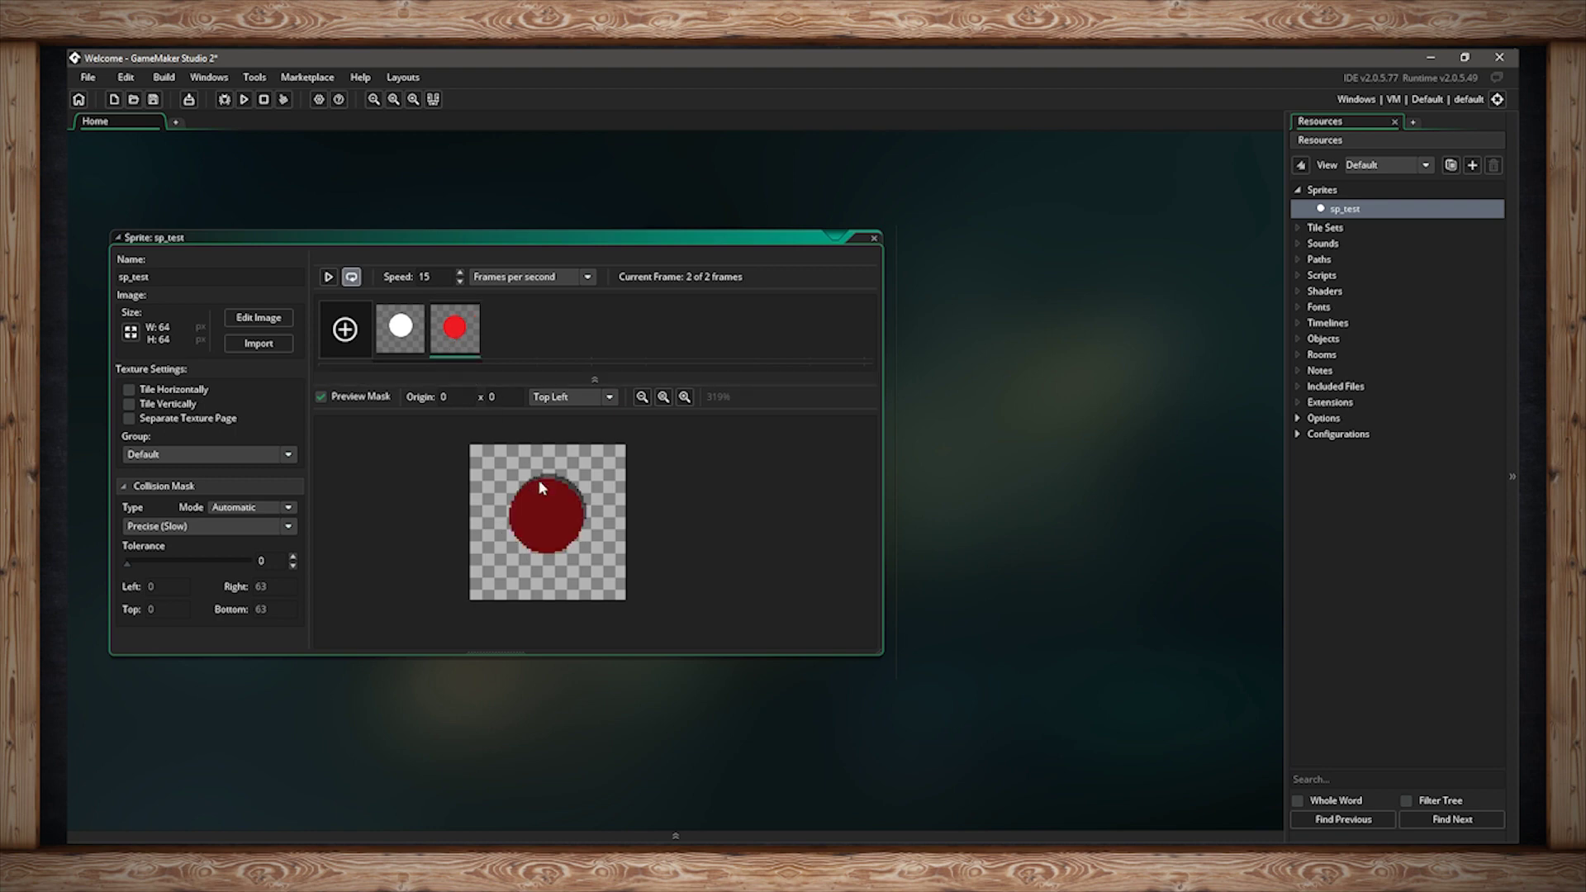
left_click(394, 327)
Try the Precise Per Frame (Slow) collision mask type and check its mask on both frames.
left_click(261, 525)
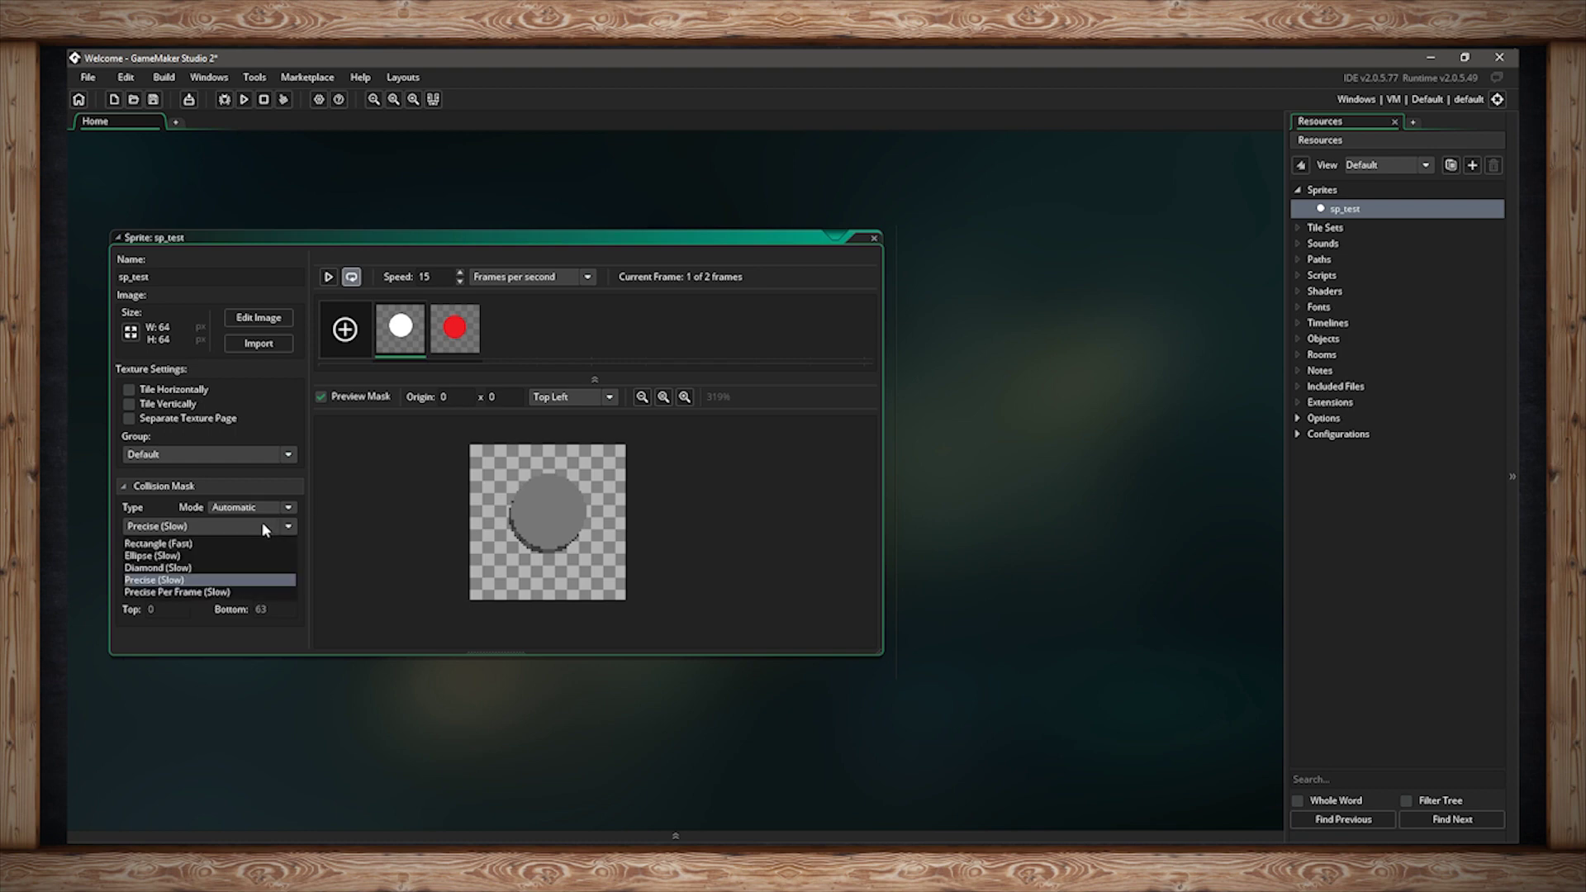
left_click(176, 592)
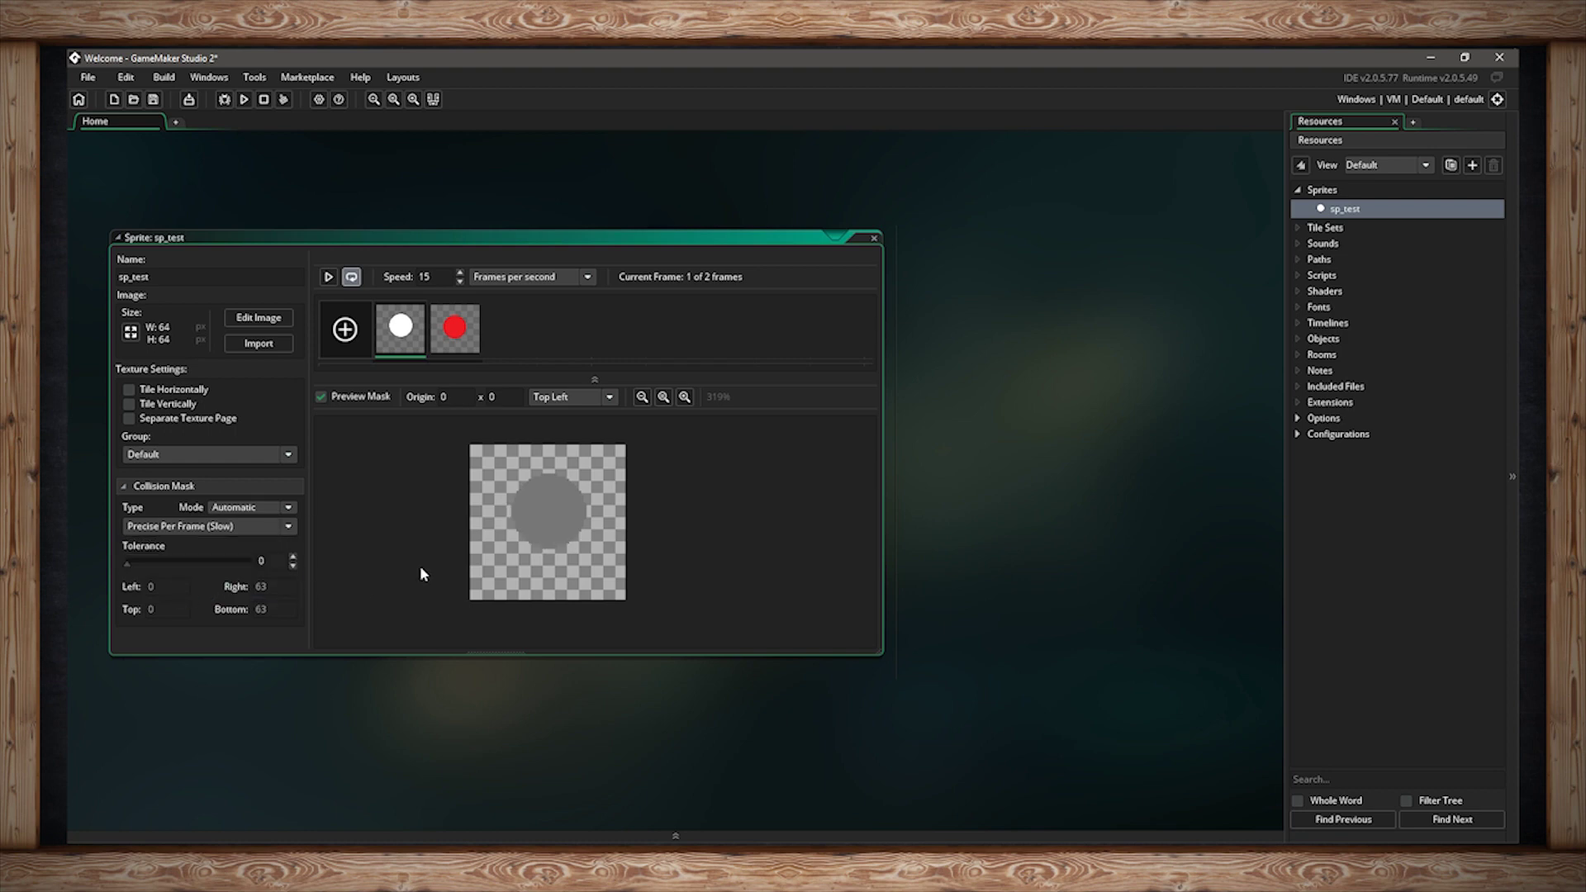
left_click(446, 343)
left_click(403, 333)
Switch the mask type to Rectangle (Fast) and on to Ellipse (Slow), and try a tolerance of 6 before resetting it to 0.
left_click(272, 525)
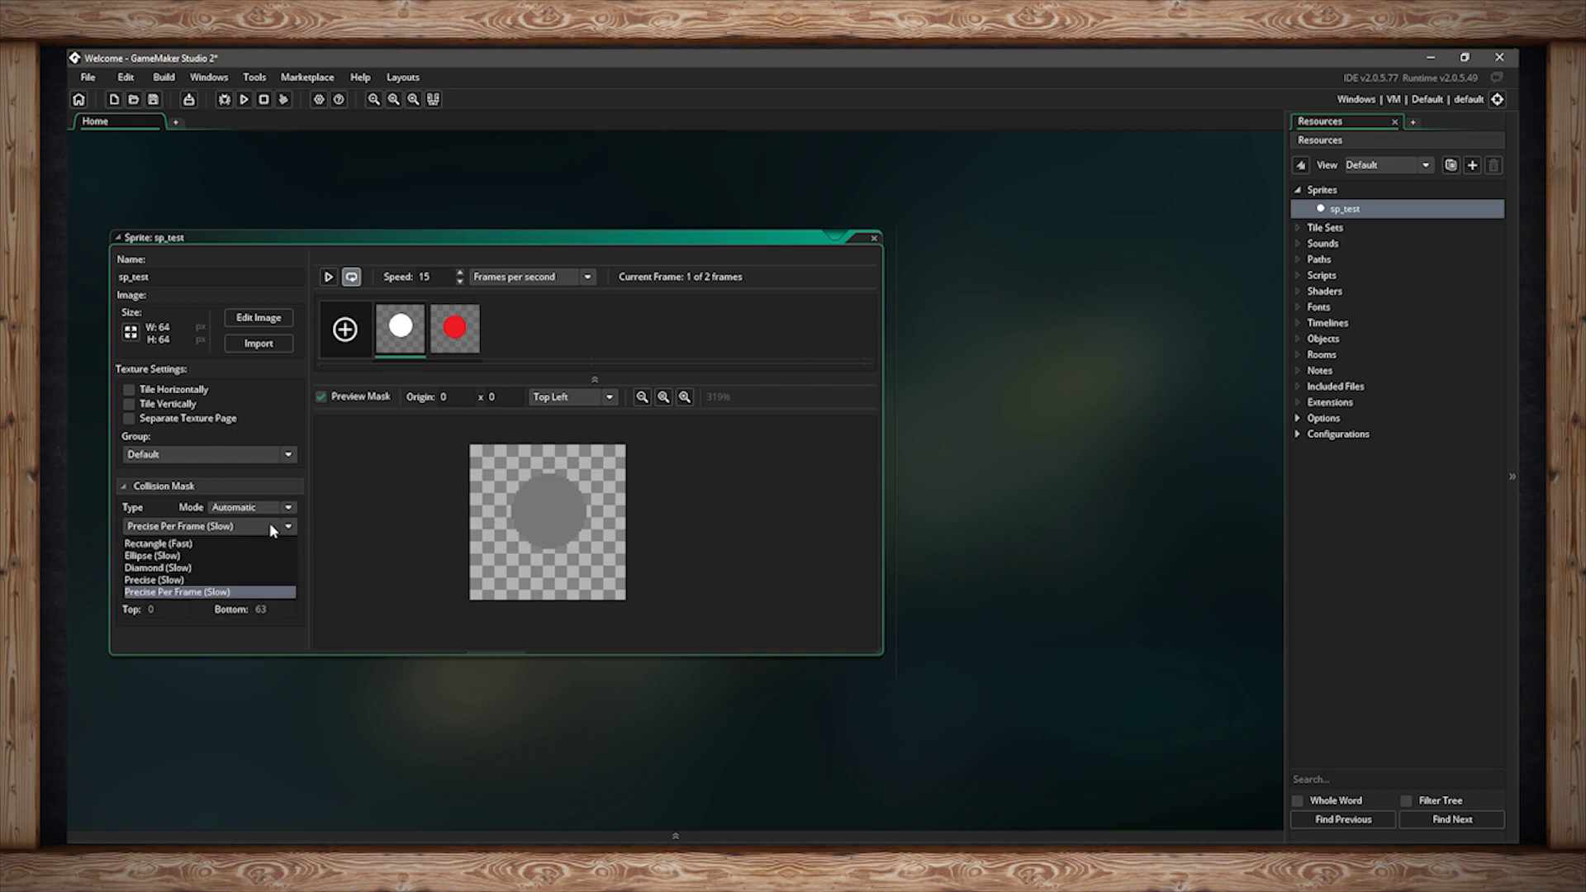
left_click(189, 544)
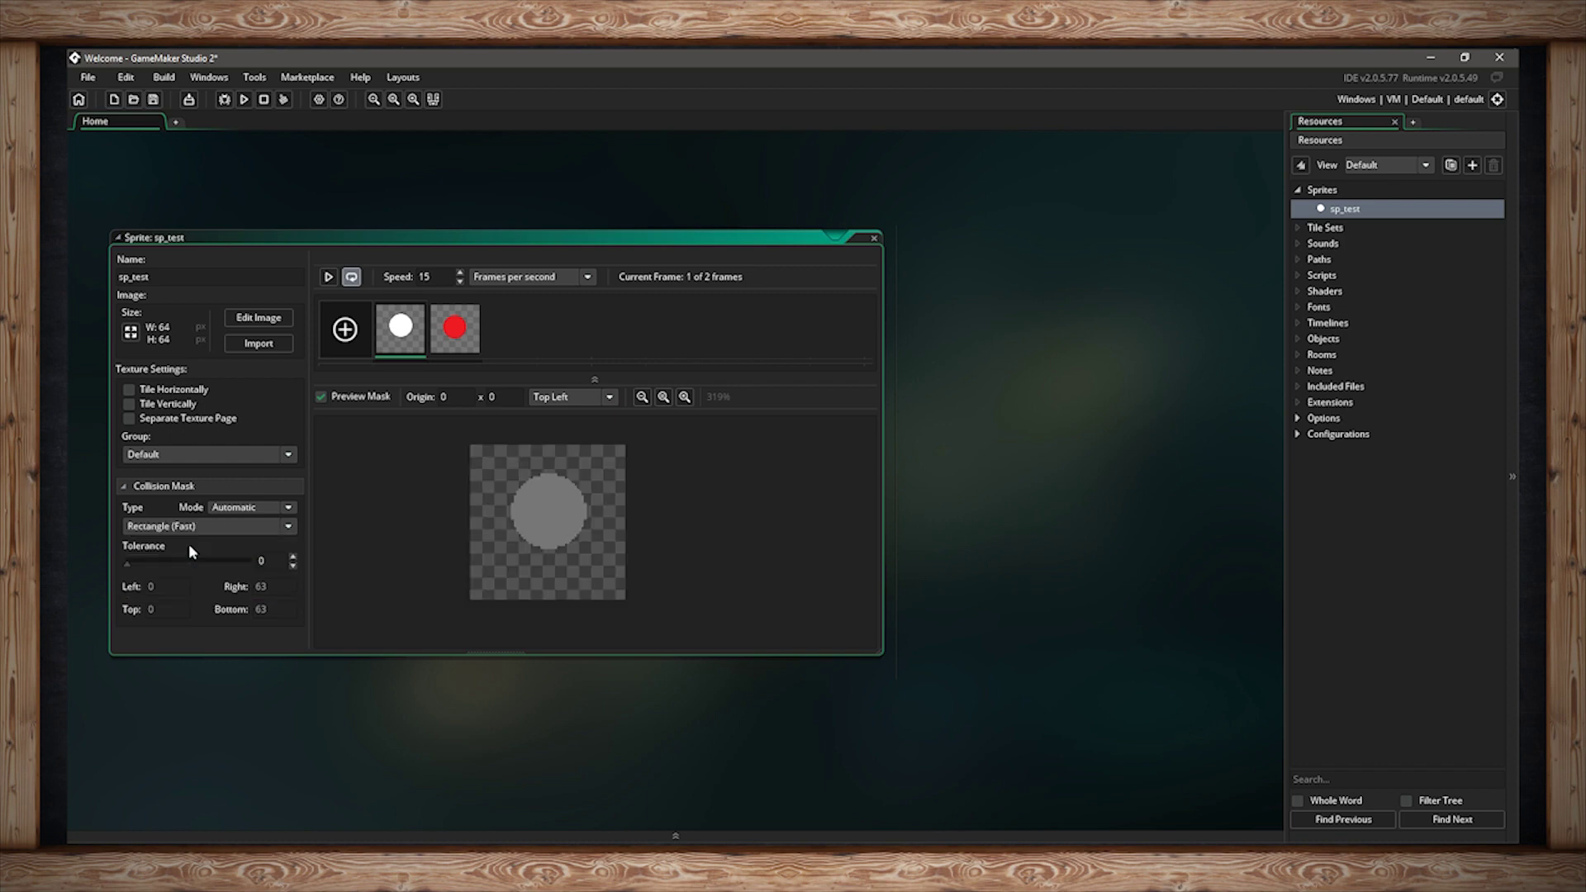
left_click(188, 529)
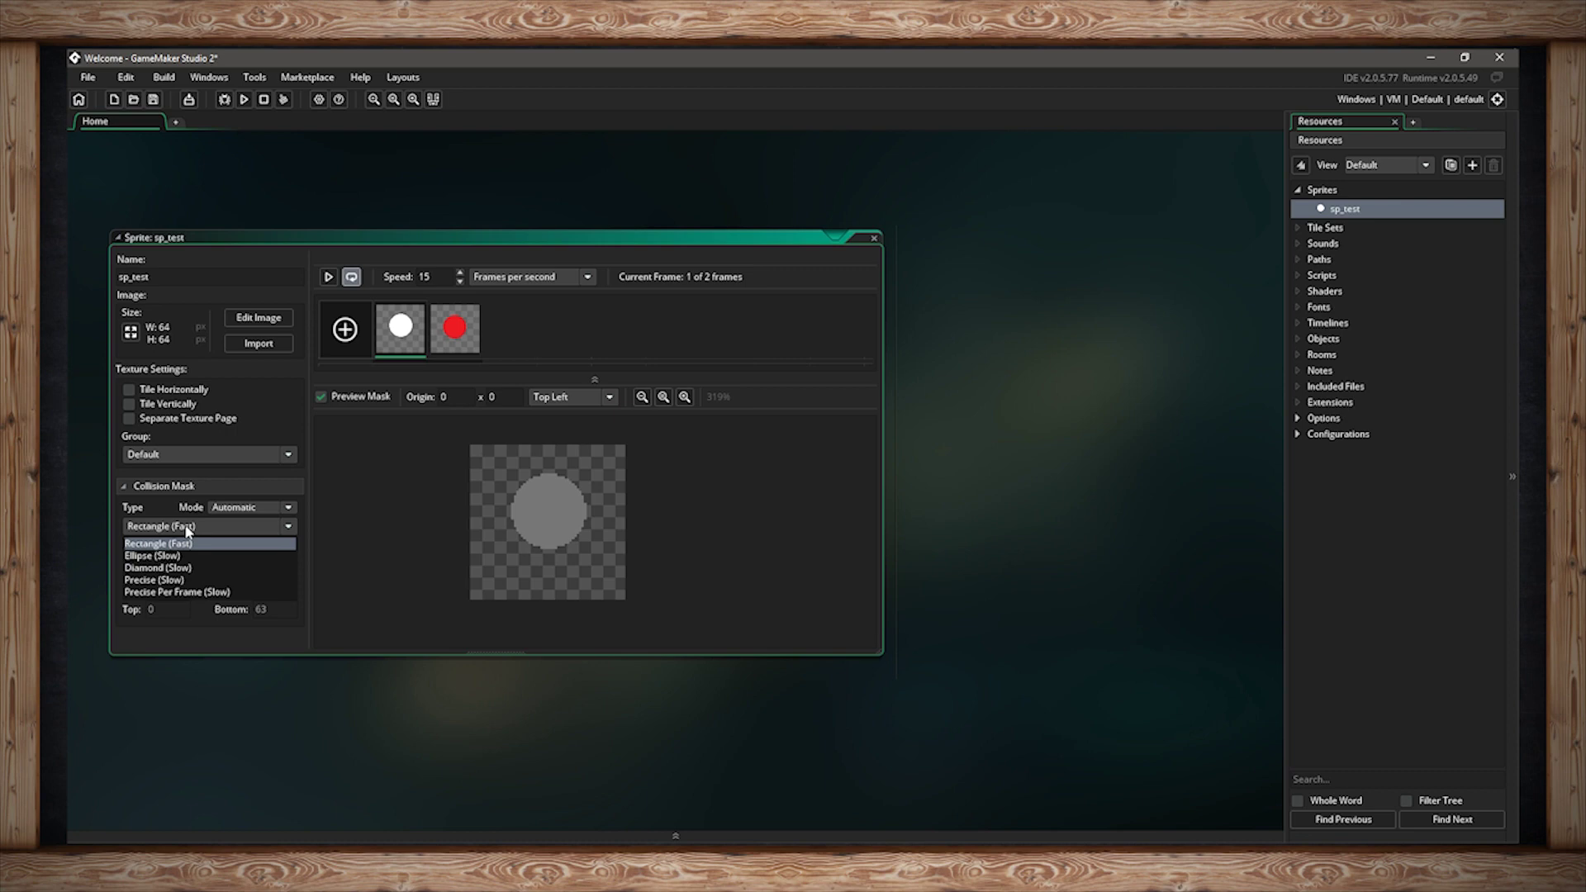
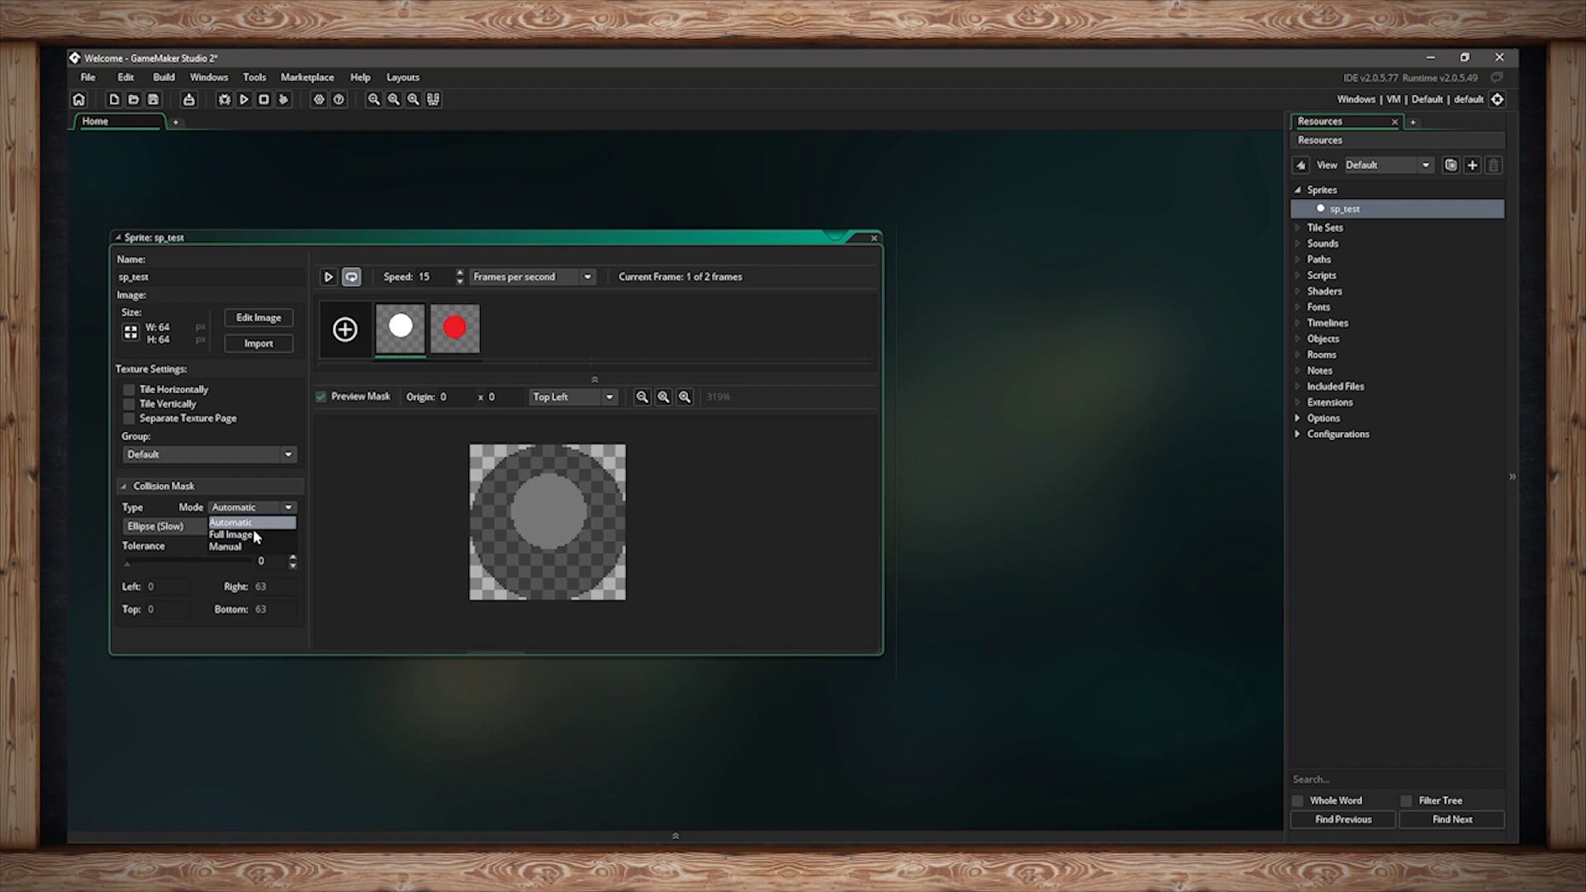
left_click(255, 534)
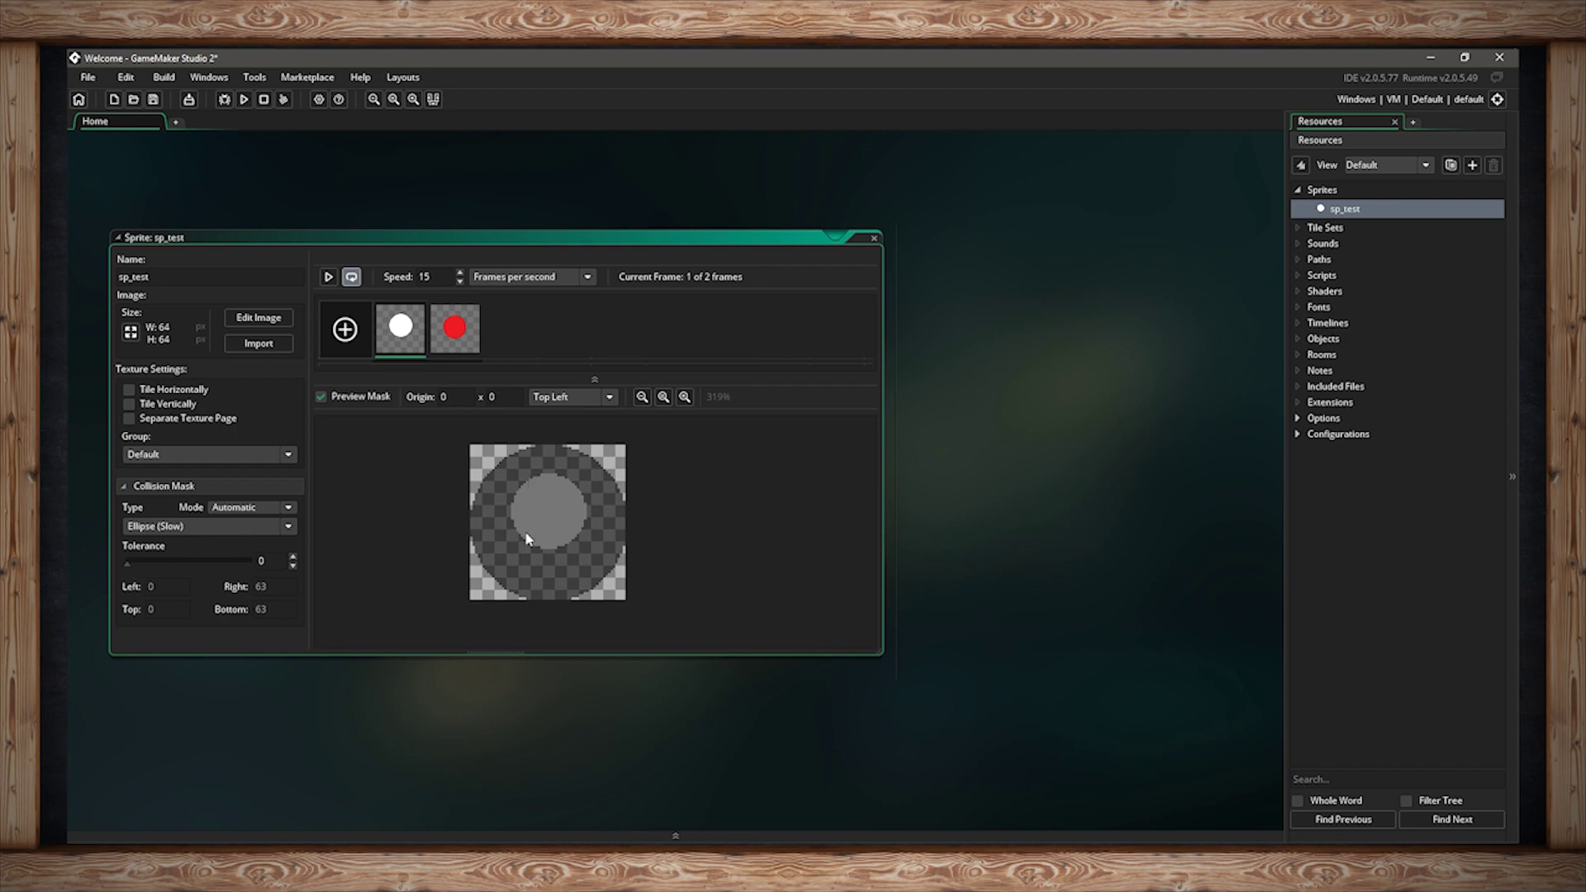
left_click_drag(128, 566, 131, 569)
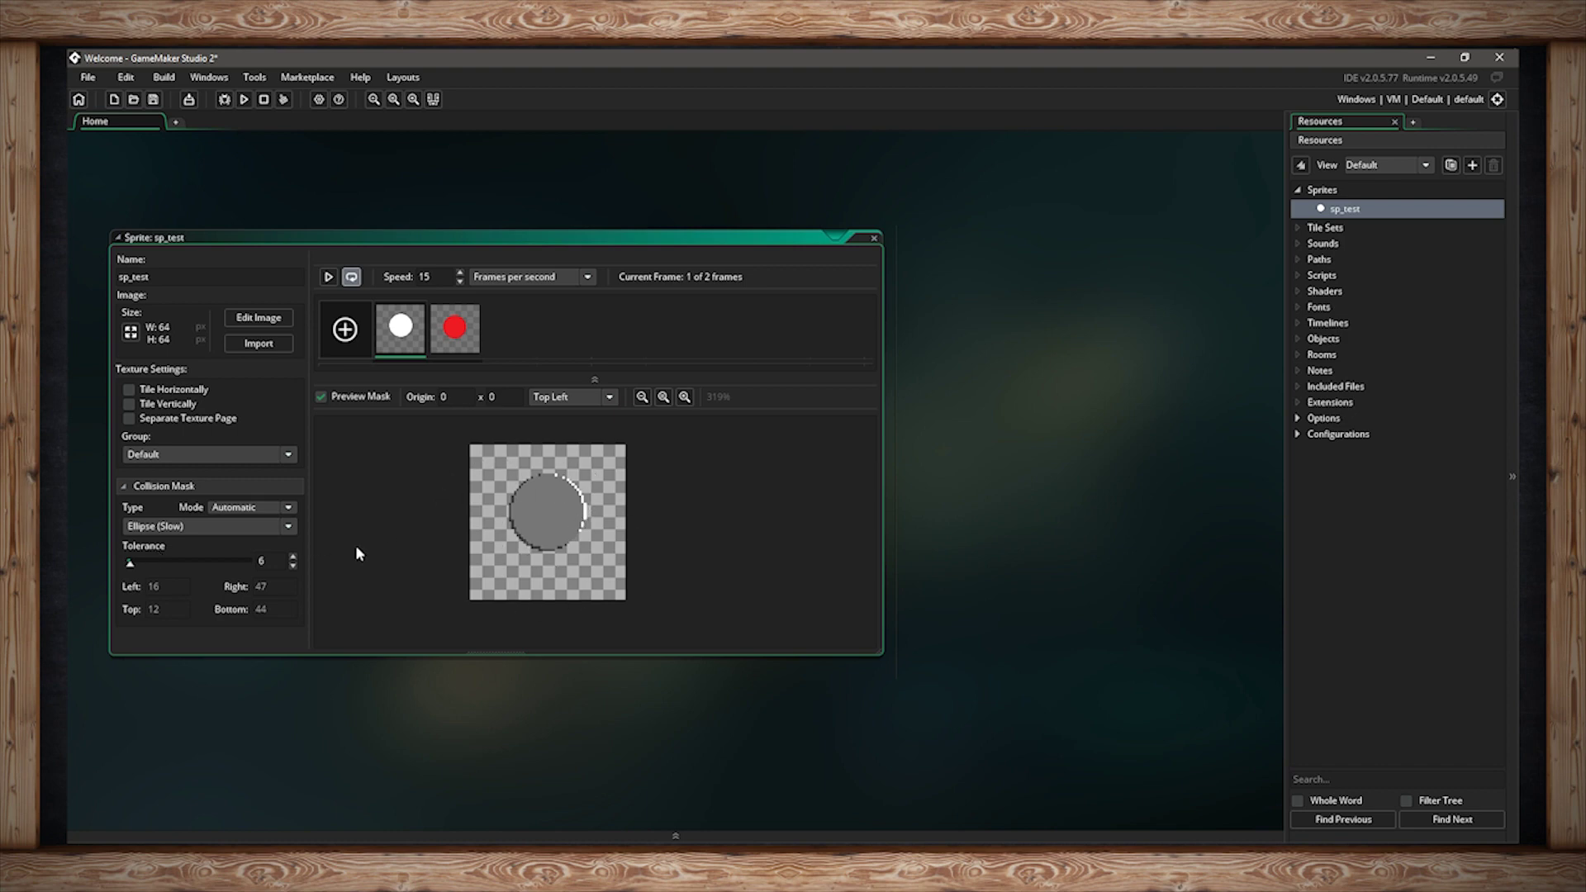
left_click_drag(138, 555, 117, 560)
Try the Manual mask mode, fitting the ellipse around the circle at about left 15, top 10, right 50 and bottom 44.
left_click(270, 507)
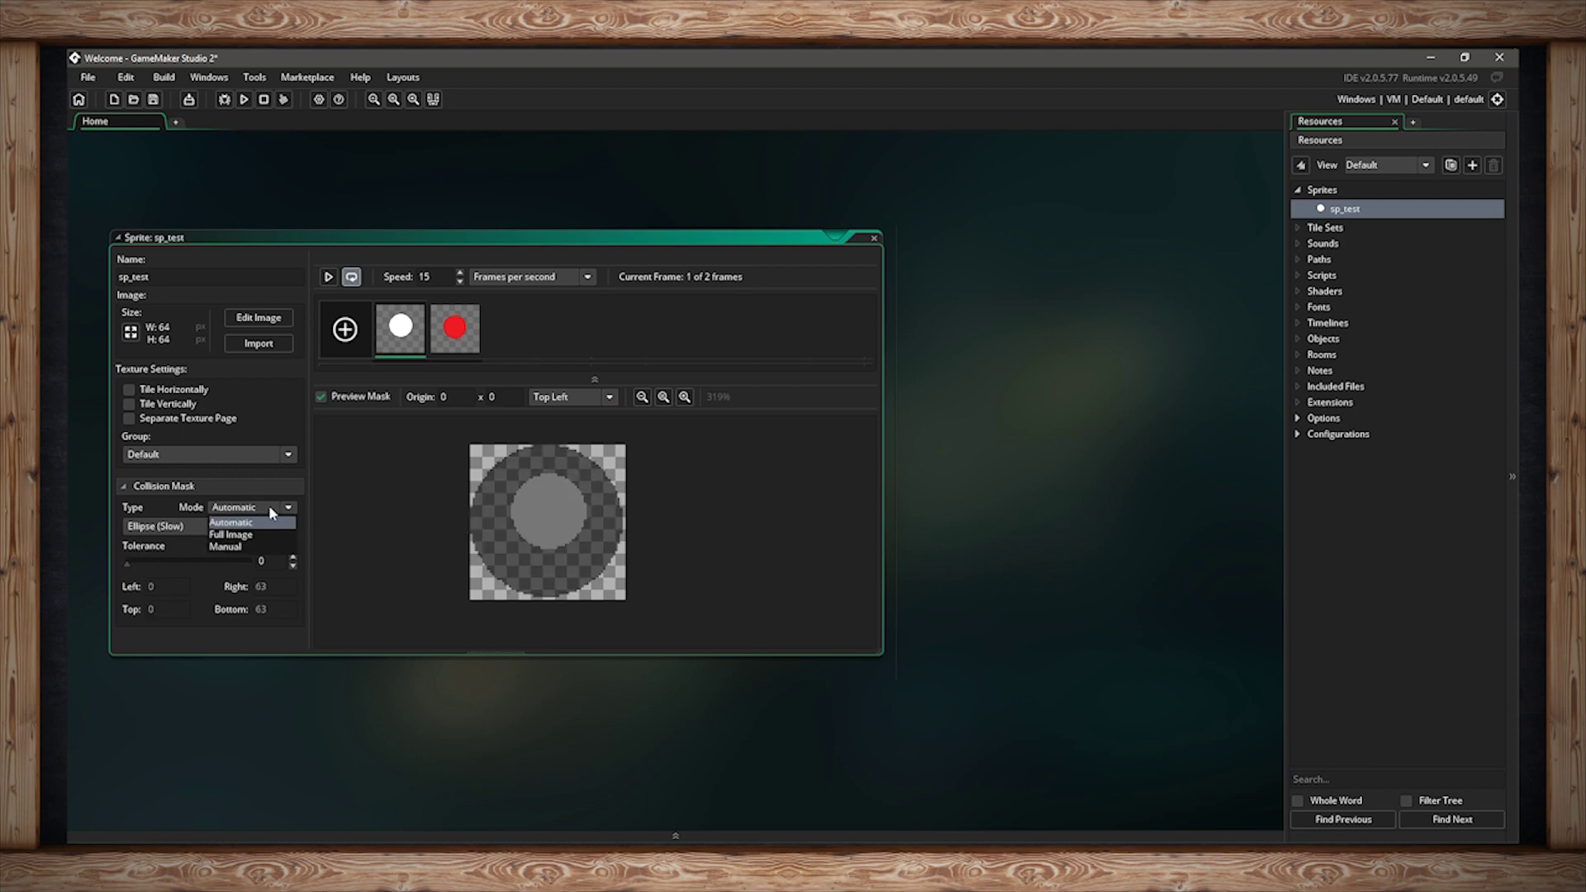
left_click(248, 546)
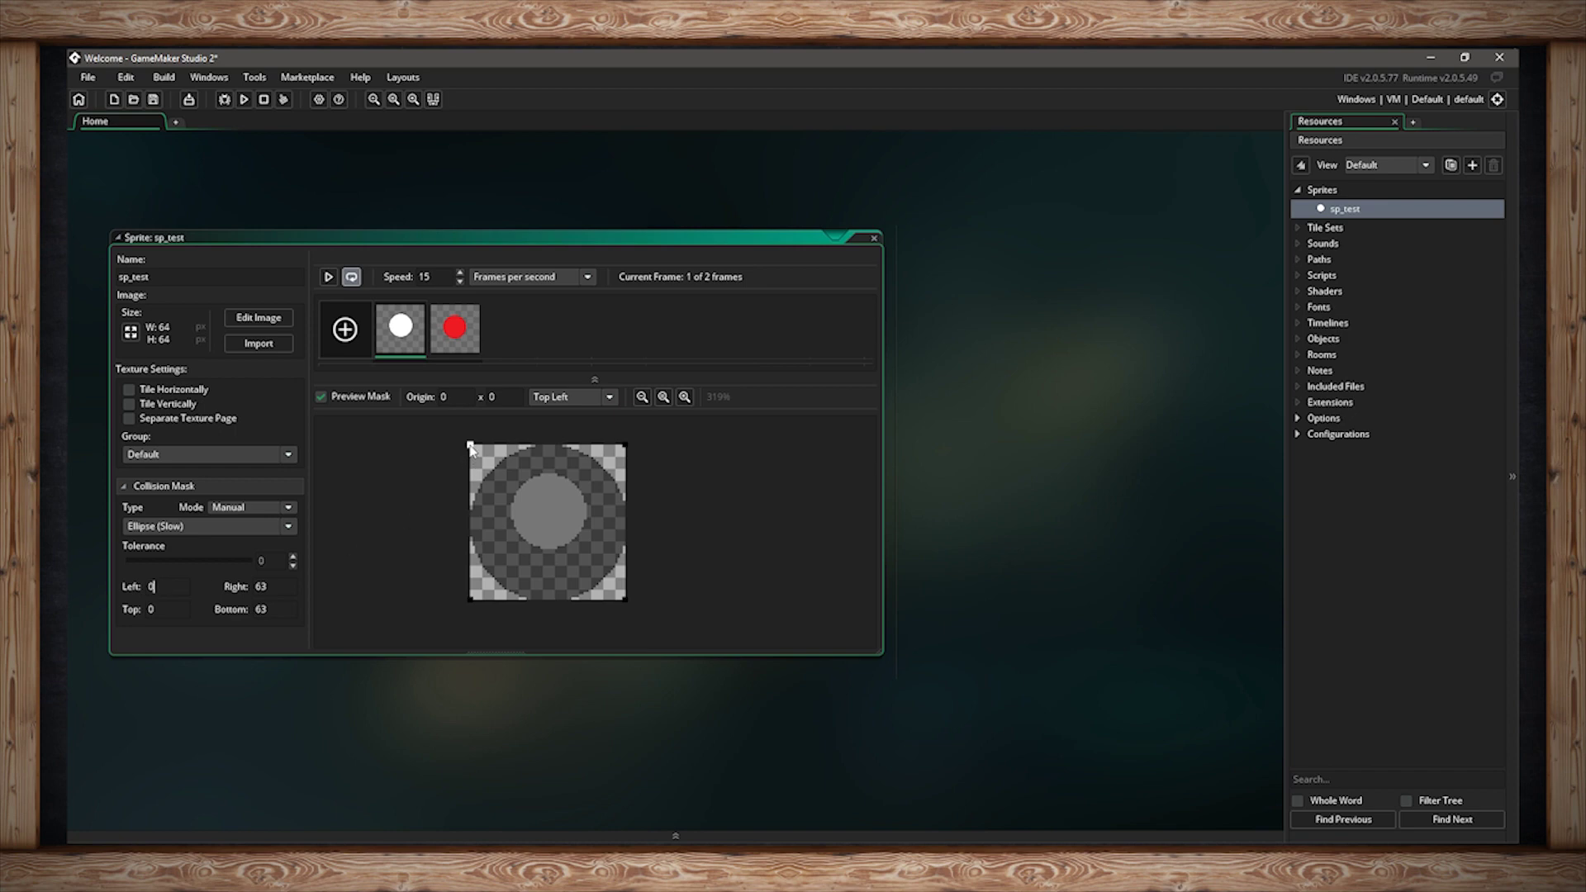
left_click_drag(626, 599, 600, 565)
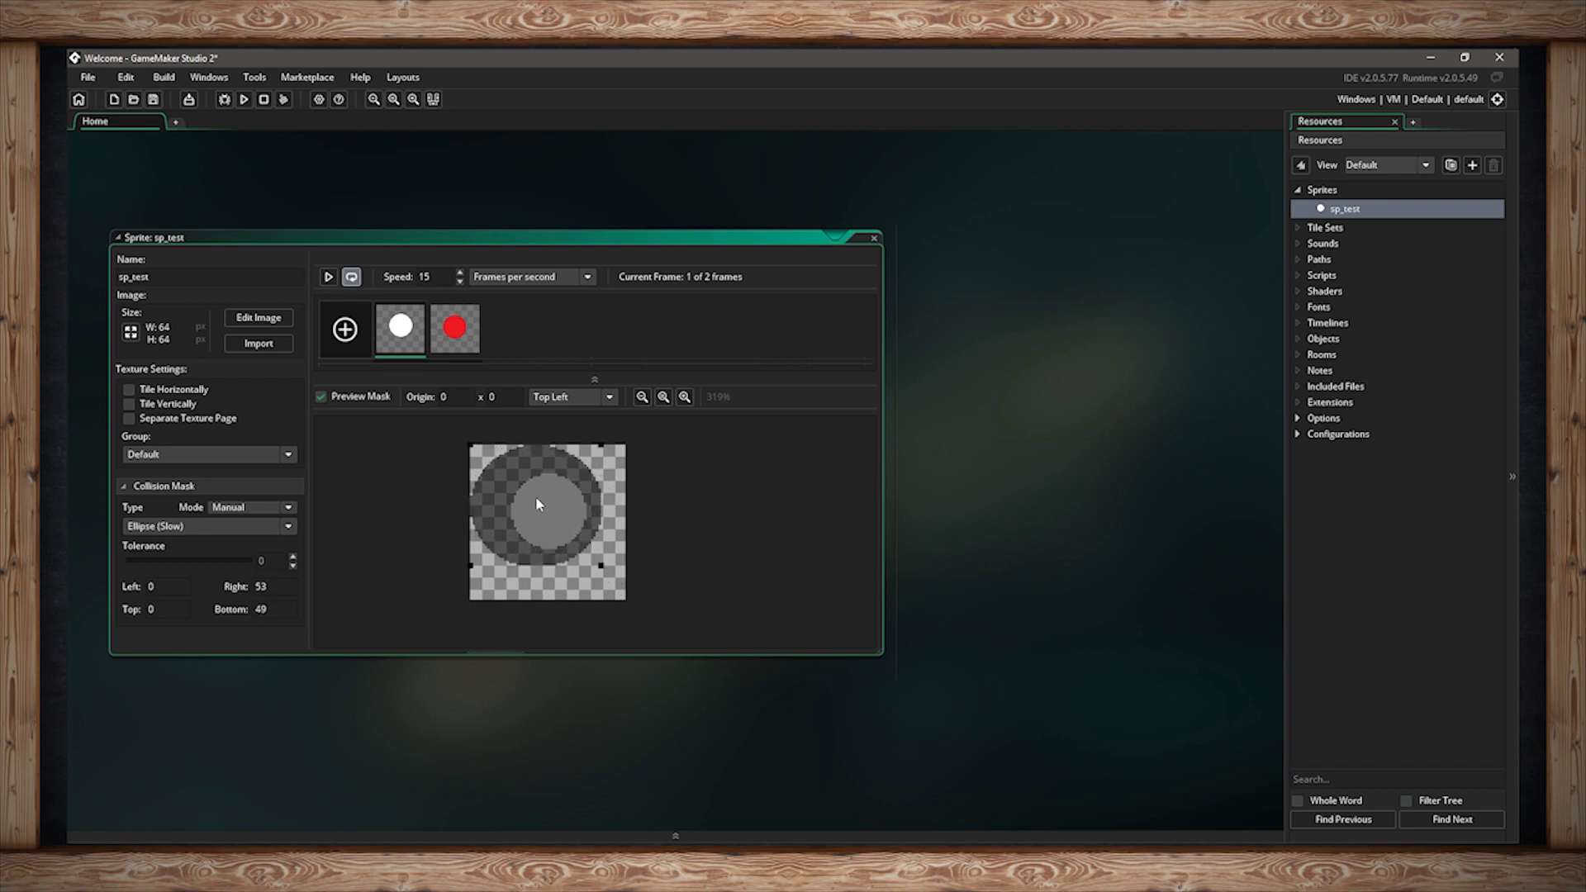
left_click_drag(534, 498, 553, 512)
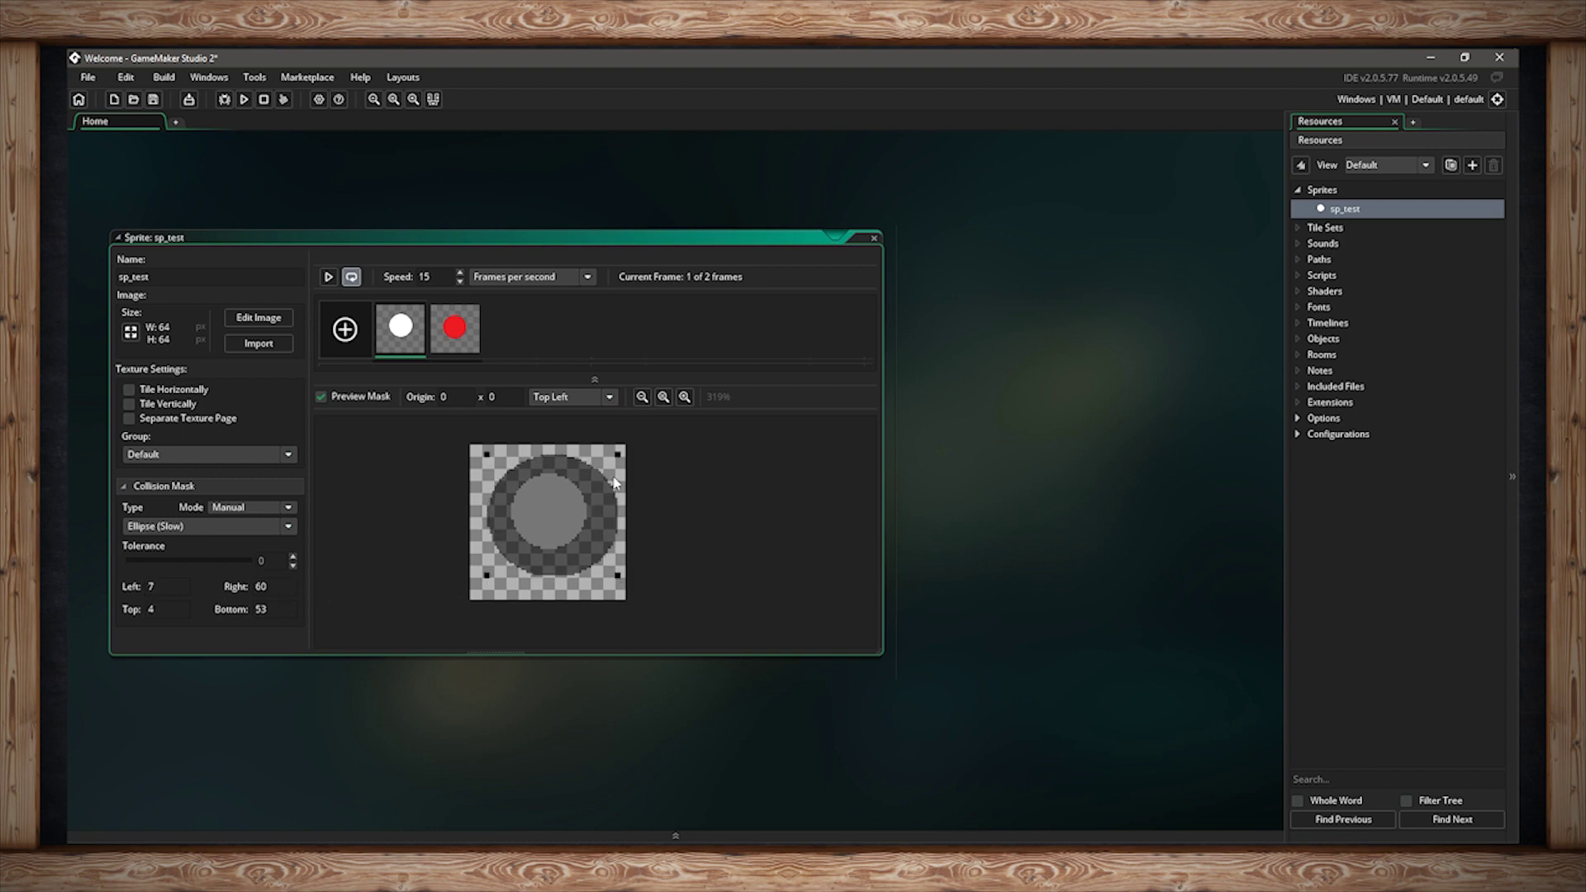
left_click_drag(618, 453, 559, 531)
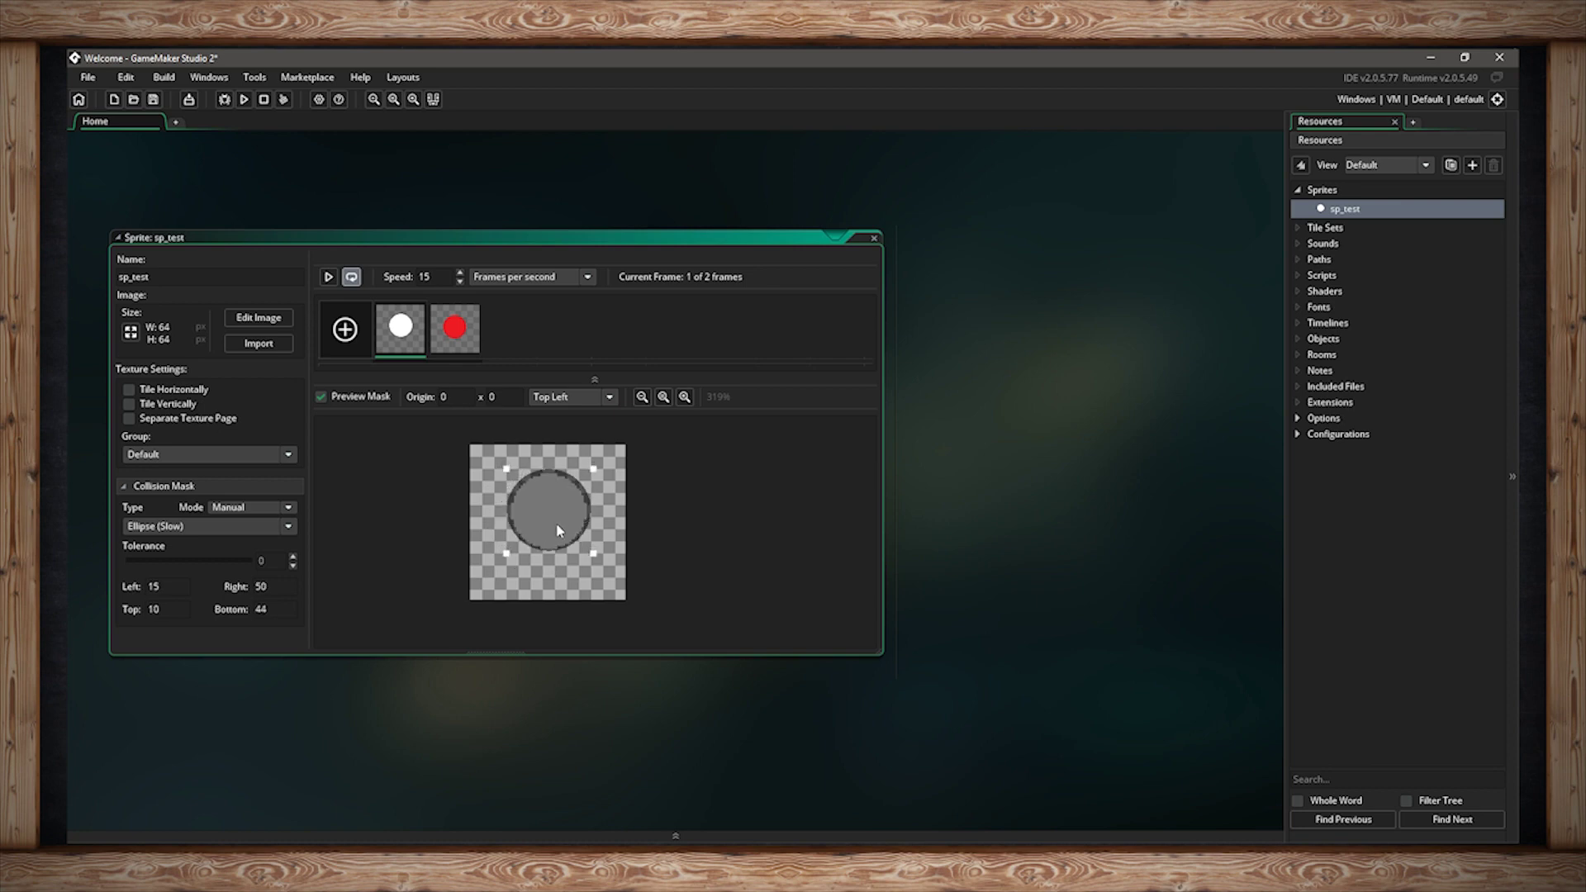
Try a manual Rectangle (Fast) mask fitted around the circle, with left 14, top 12, right 48 and bottom 42.
left_click(233, 527)
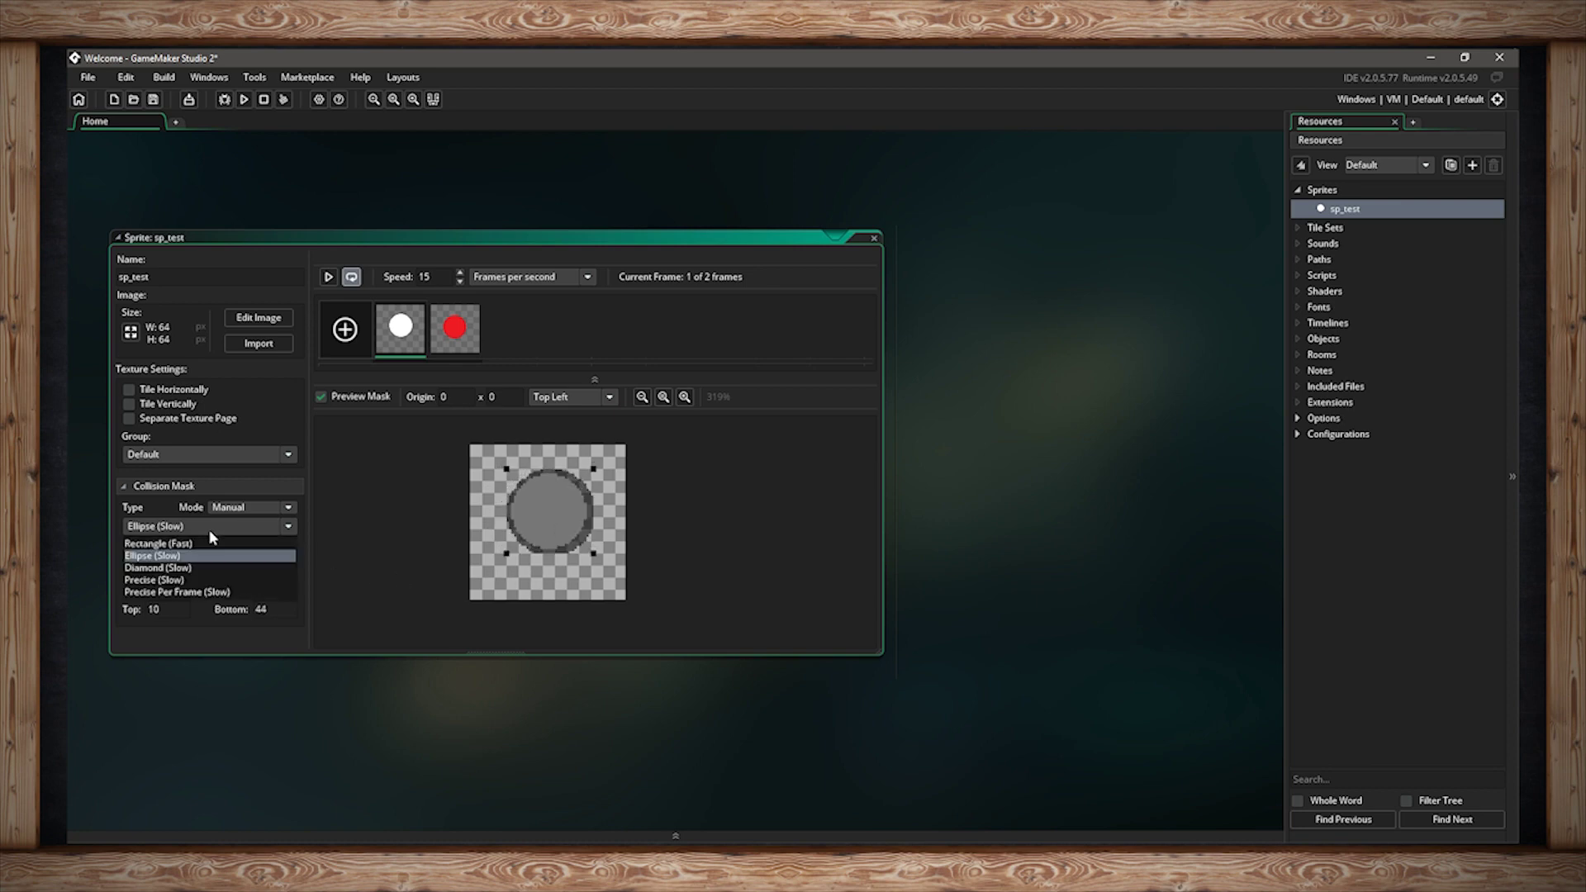
left_click(201, 545)
left_click_drag(593, 472, 591, 476)
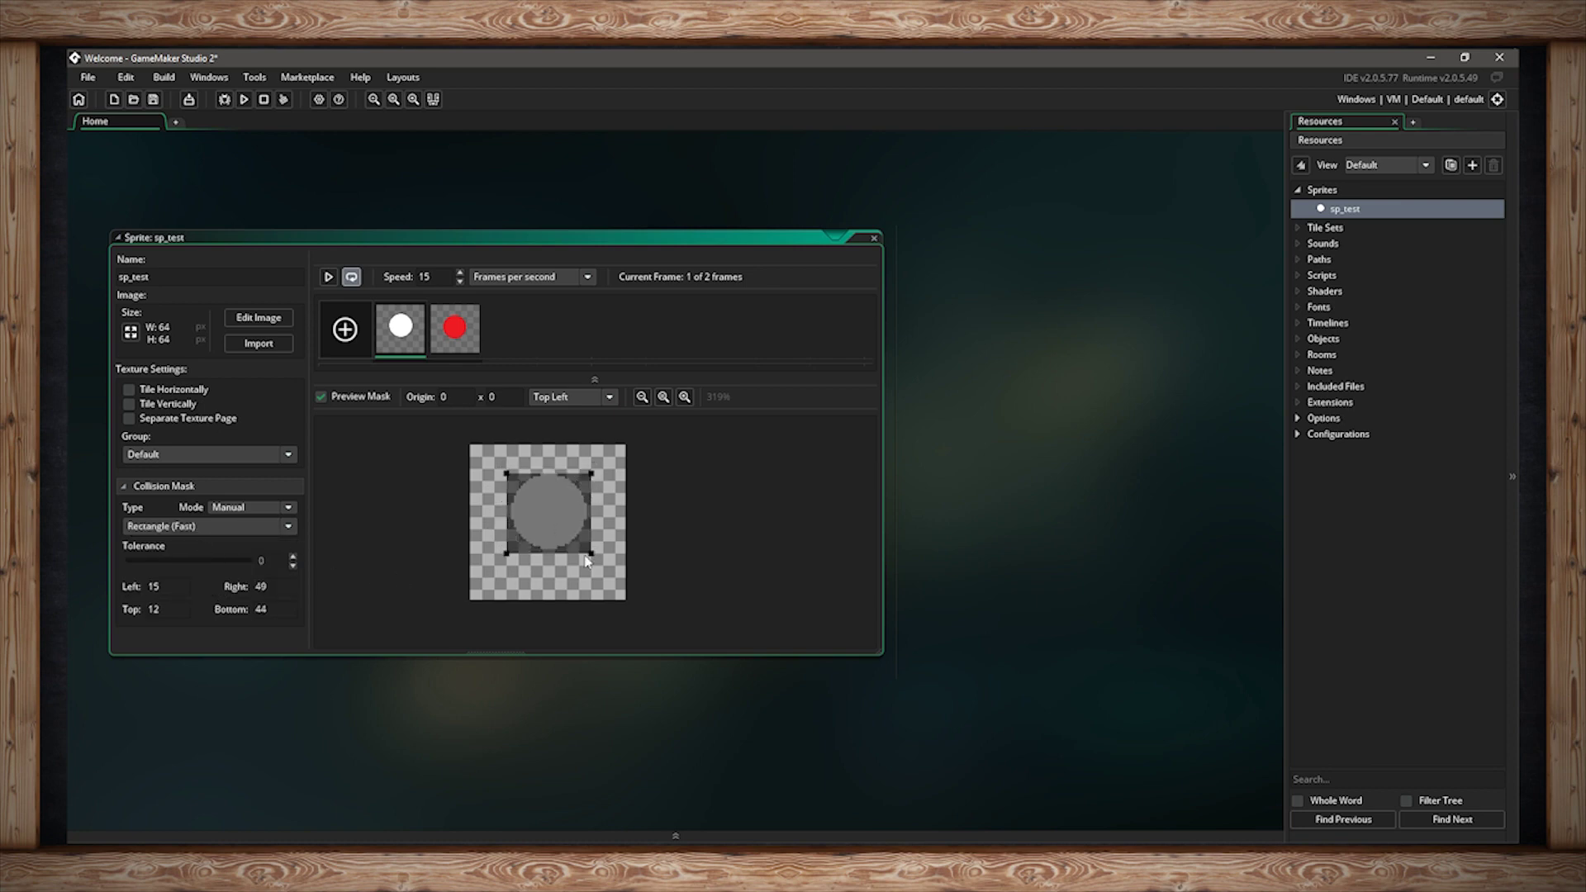
left_click_drag(507, 554, 505, 549)
double_click(254, 587)
type("48")
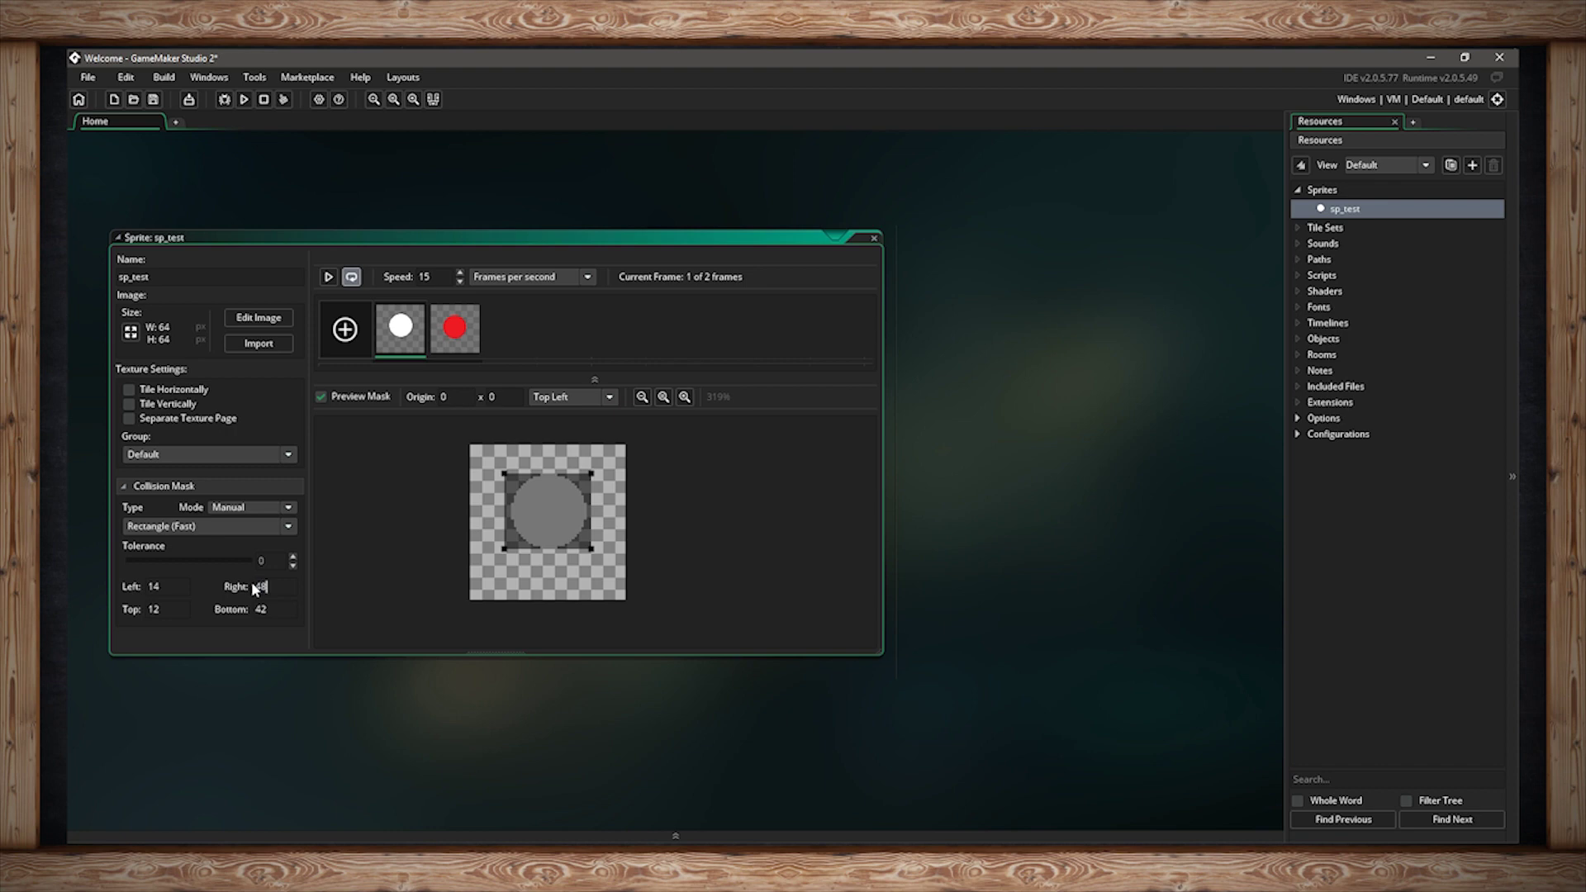
key("Return")
Set the collision mask to Automatic mode with the Ellipse (Slow) type and a tolerance of 1.
left_click(287, 507)
left_click(265, 519)
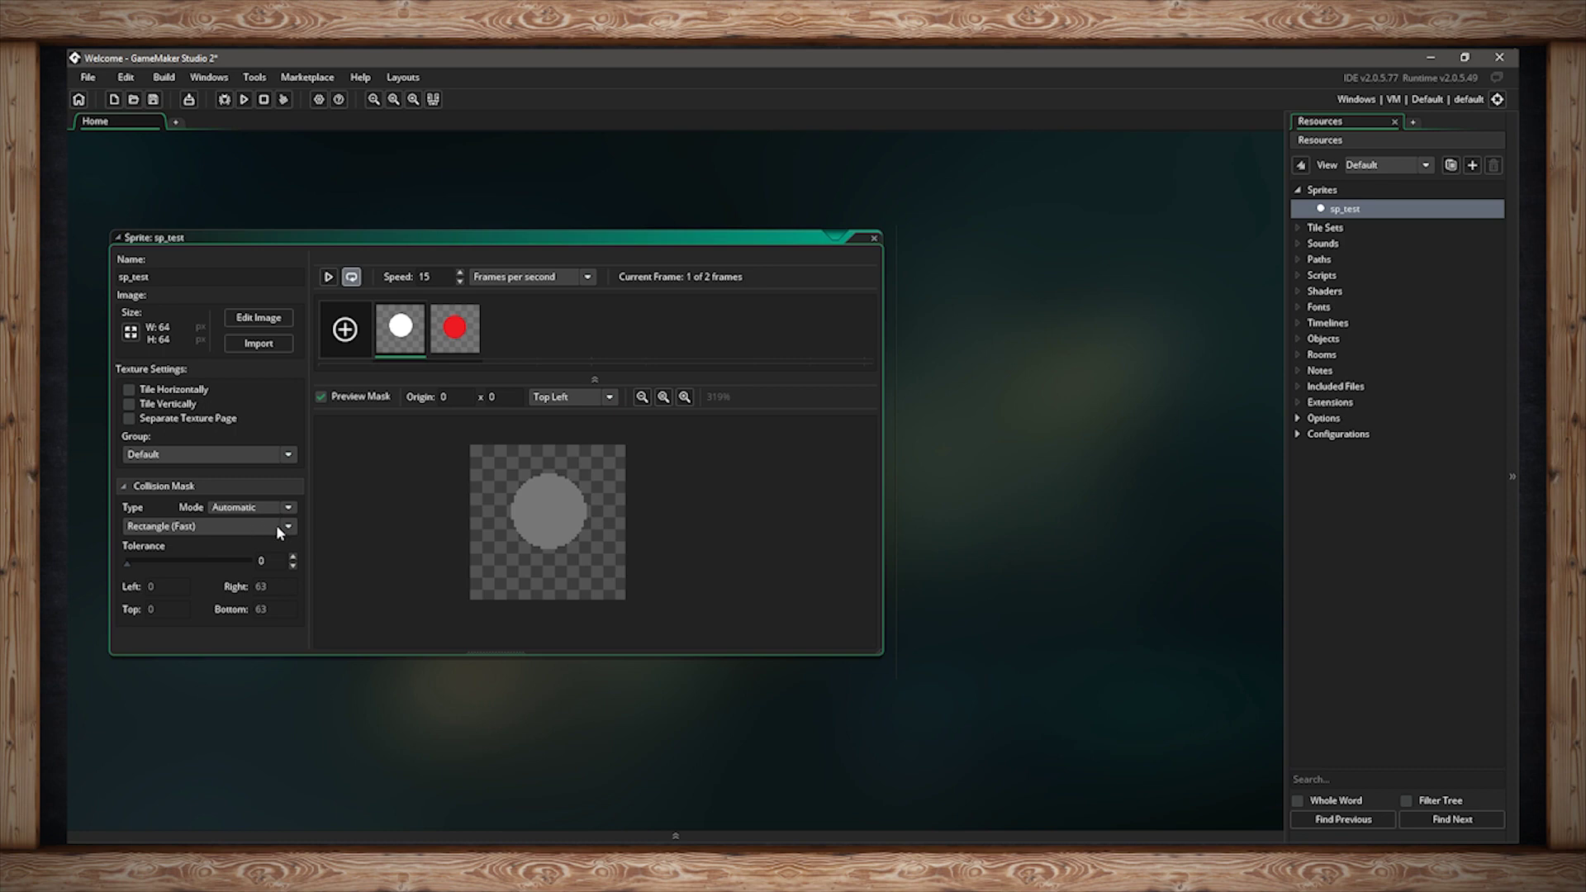
left_click(278, 529)
left_click(182, 564)
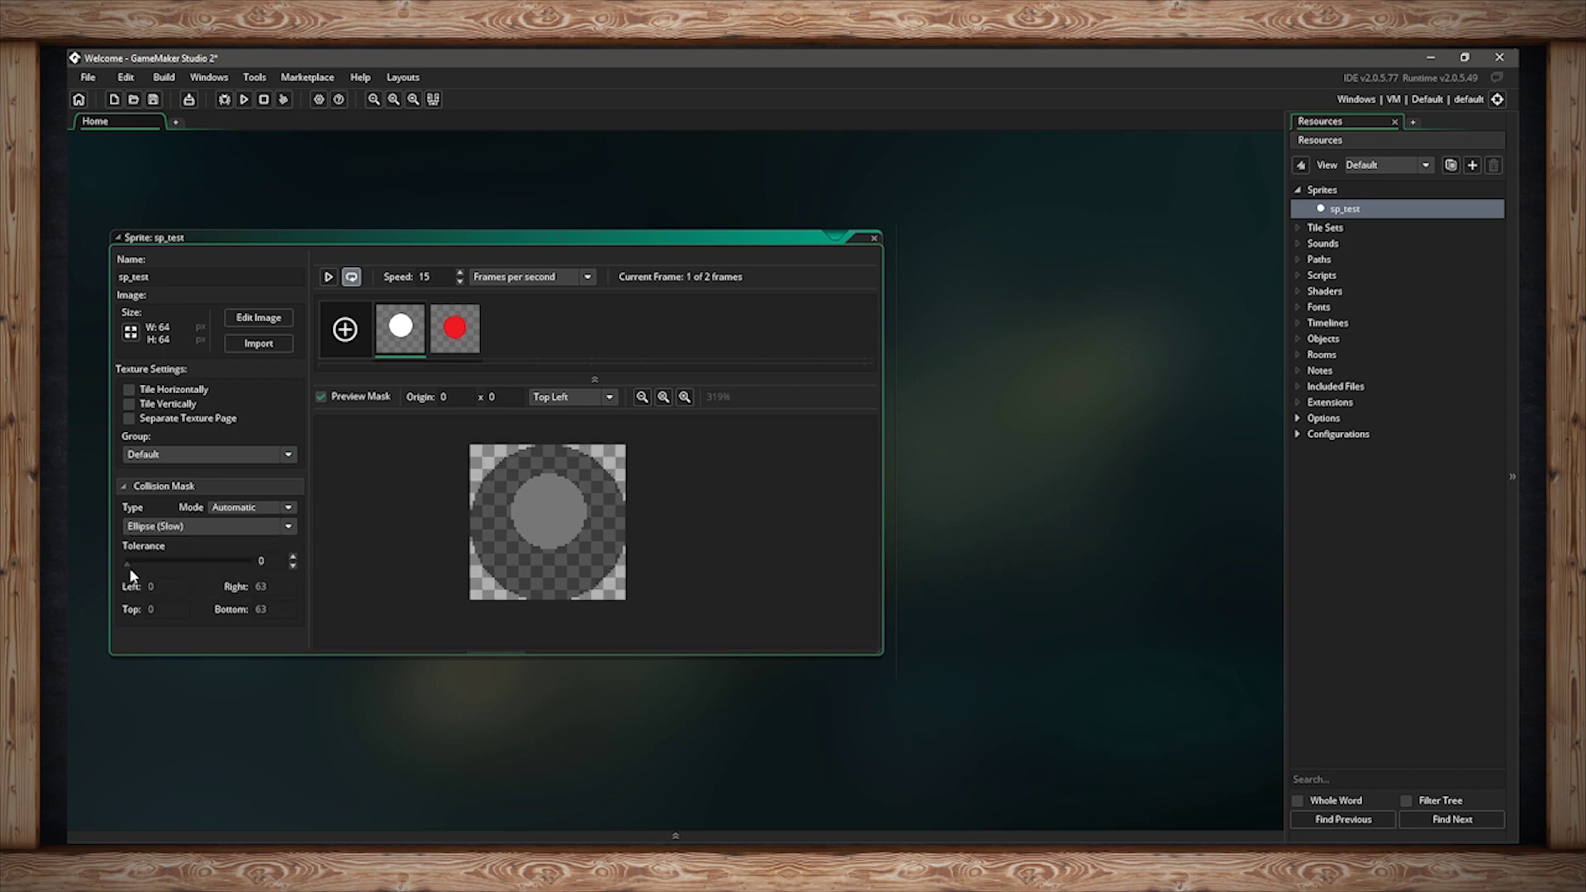
left_click(293, 556)
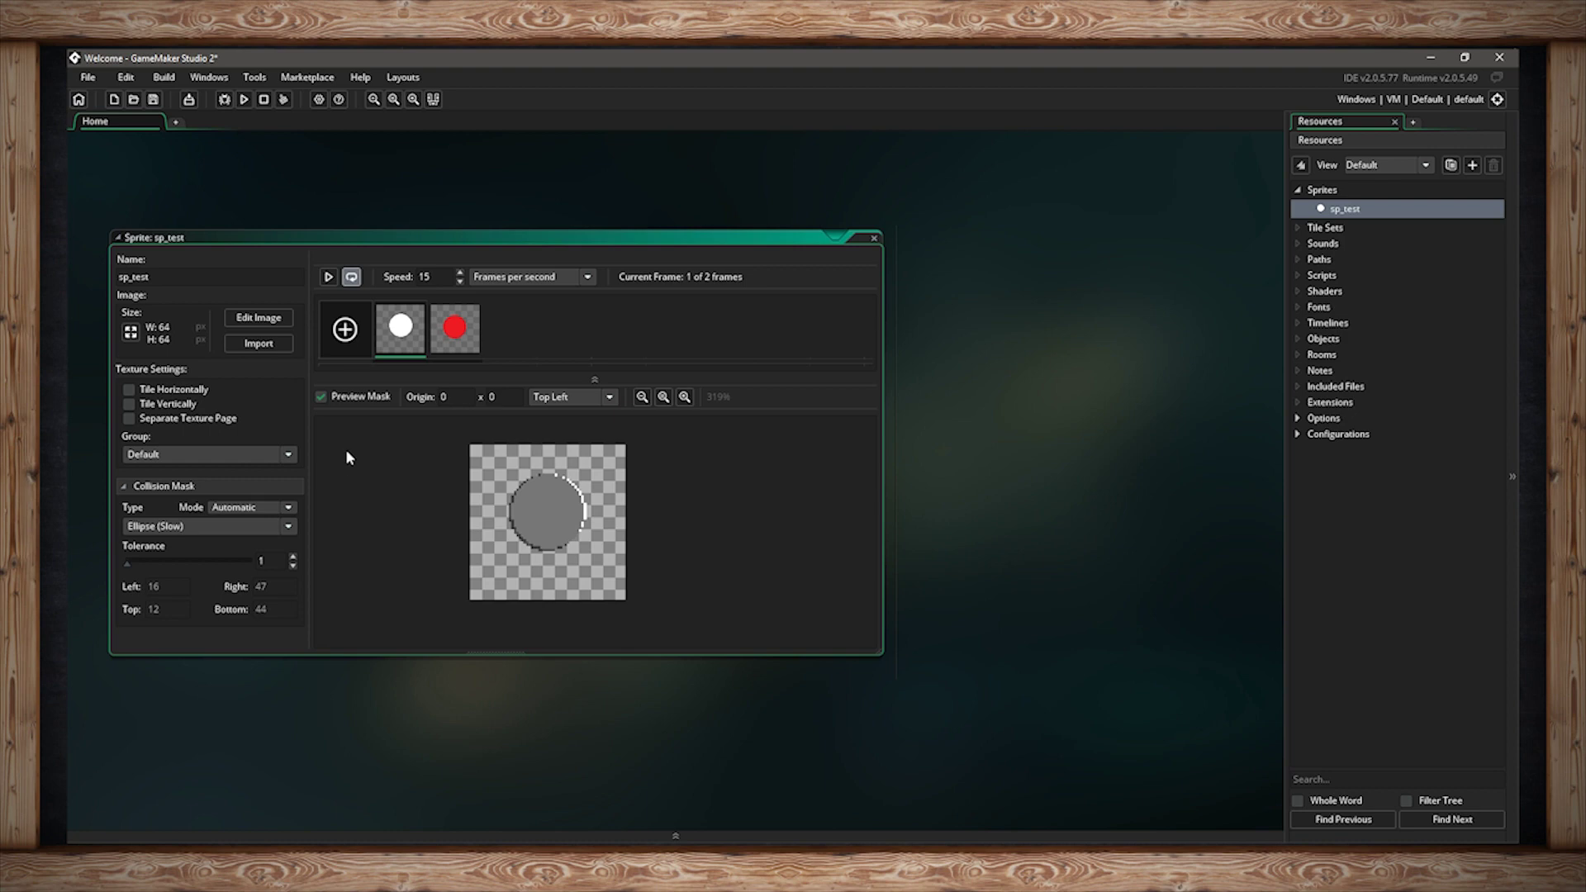
Toggle the collision mask preview and leave it turned off.
left_click(361, 403)
left_click(368, 403)
left_click(367, 400)
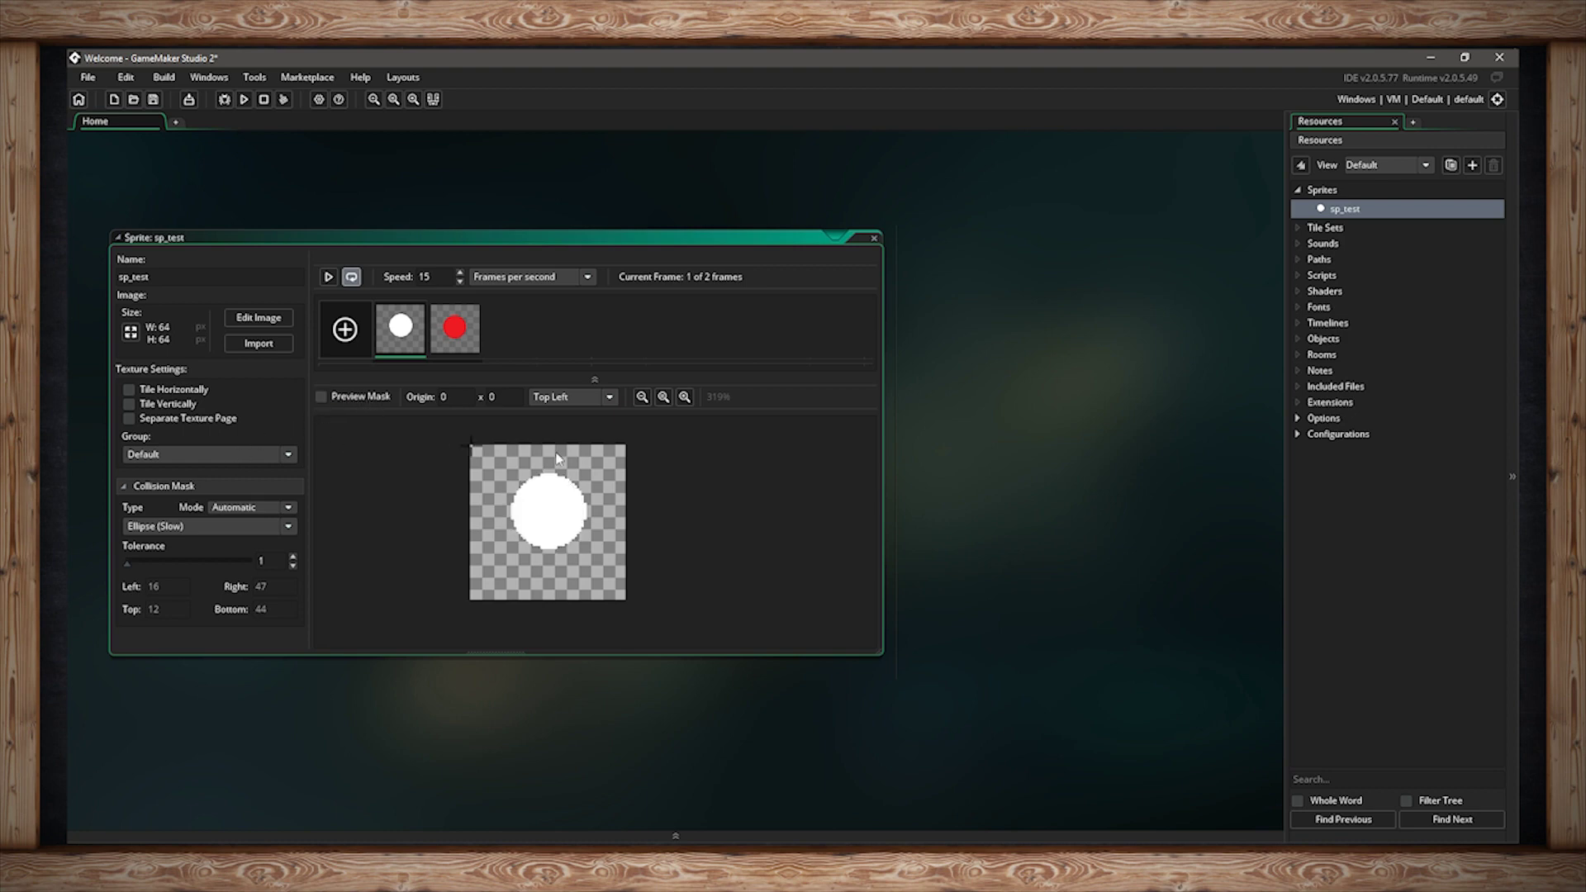
Set the sprite's origin to Middle Centre and fine-tune it to the circle's centre at 32 x 26.
left_click(483, 463)
left_click(471, 446)
left_click(608, 398)
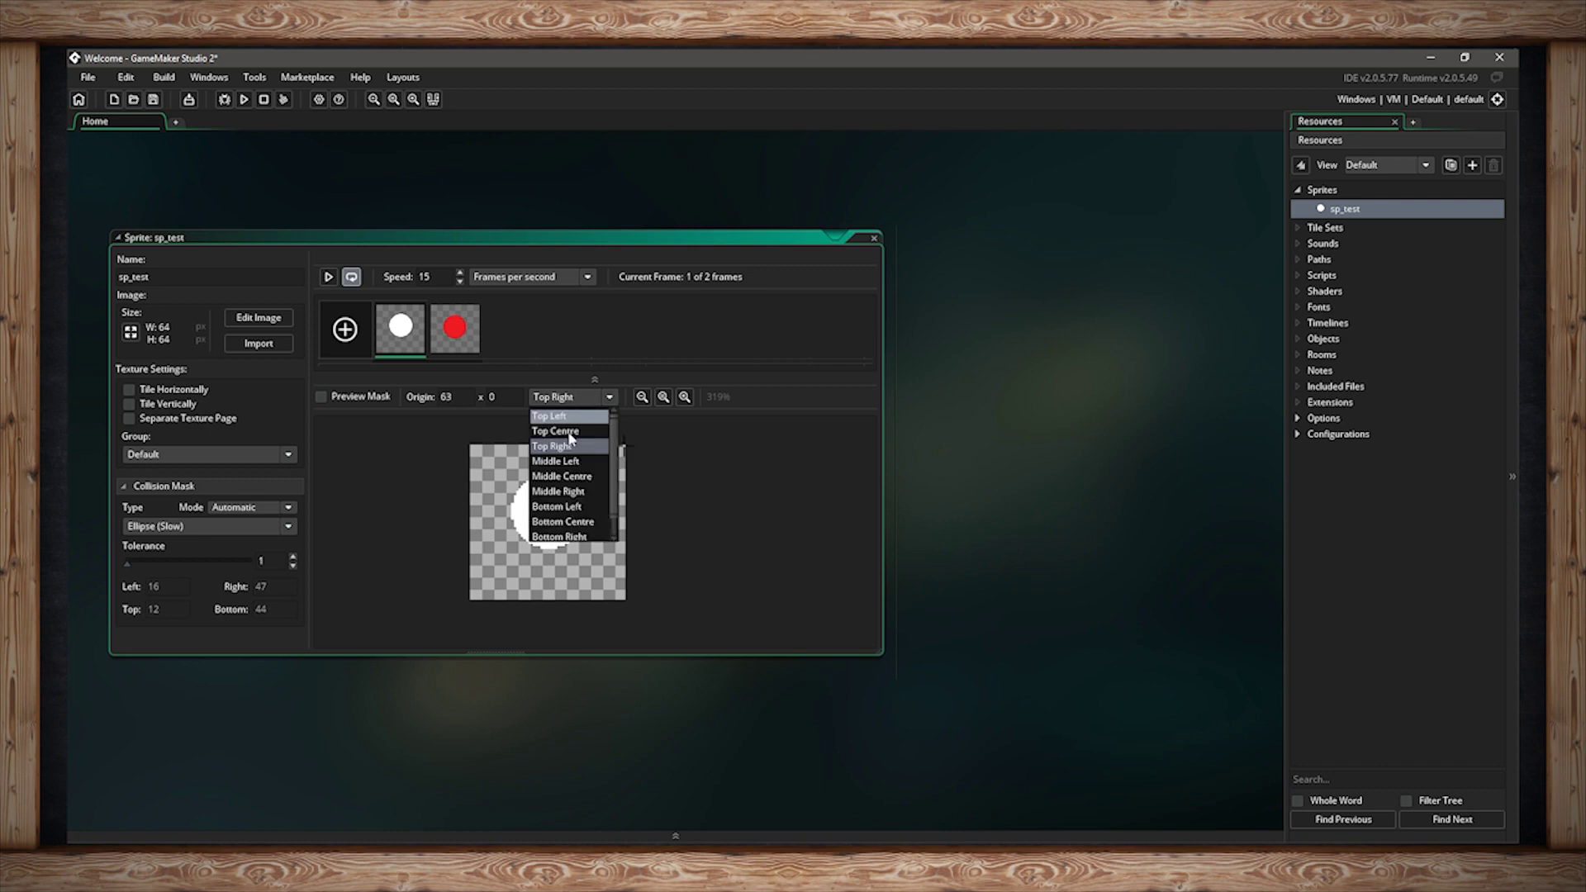
left_click(568, 478)
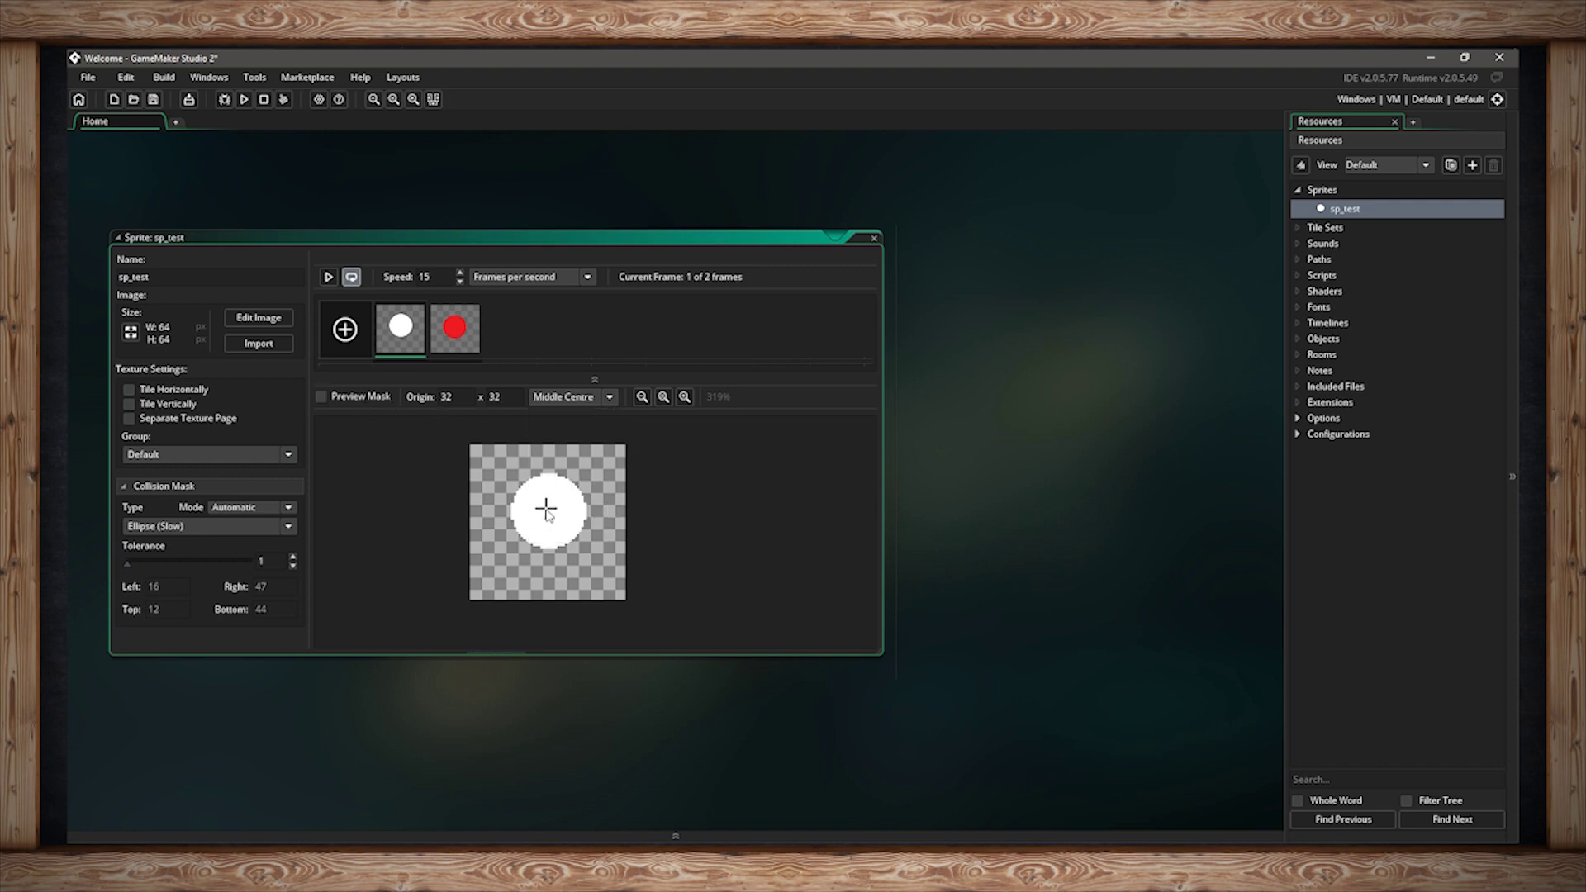
left_click(548, 508)
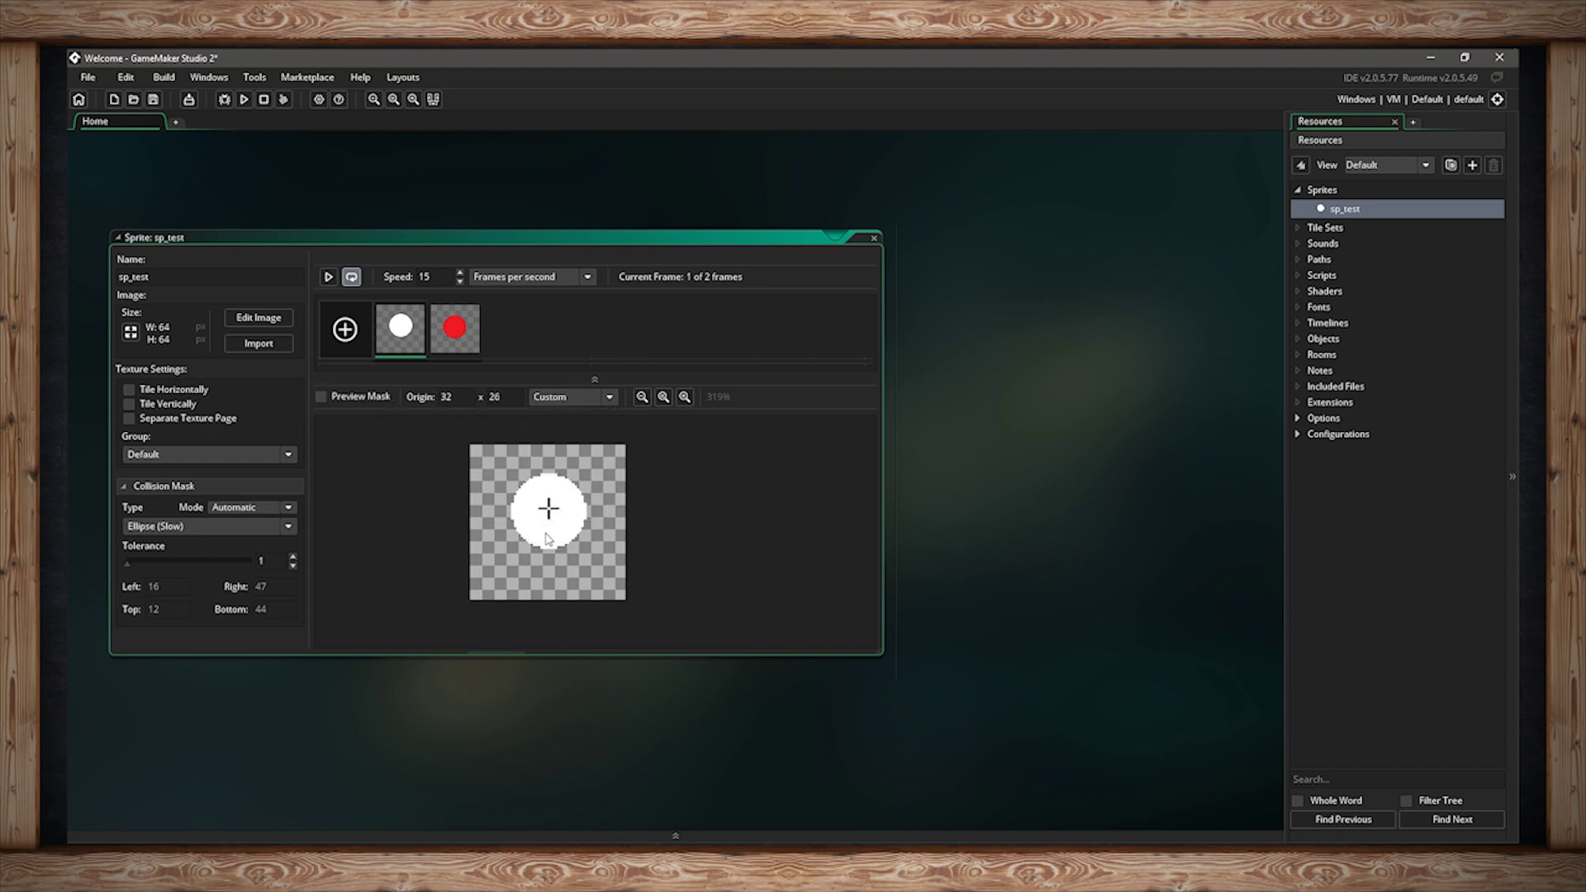
Zoom the sprite preview in and out, and reset it to 100%.
left_click(682, 403)
left_click(682, 401)
left_click(683, 401)
left_click(681, 401)
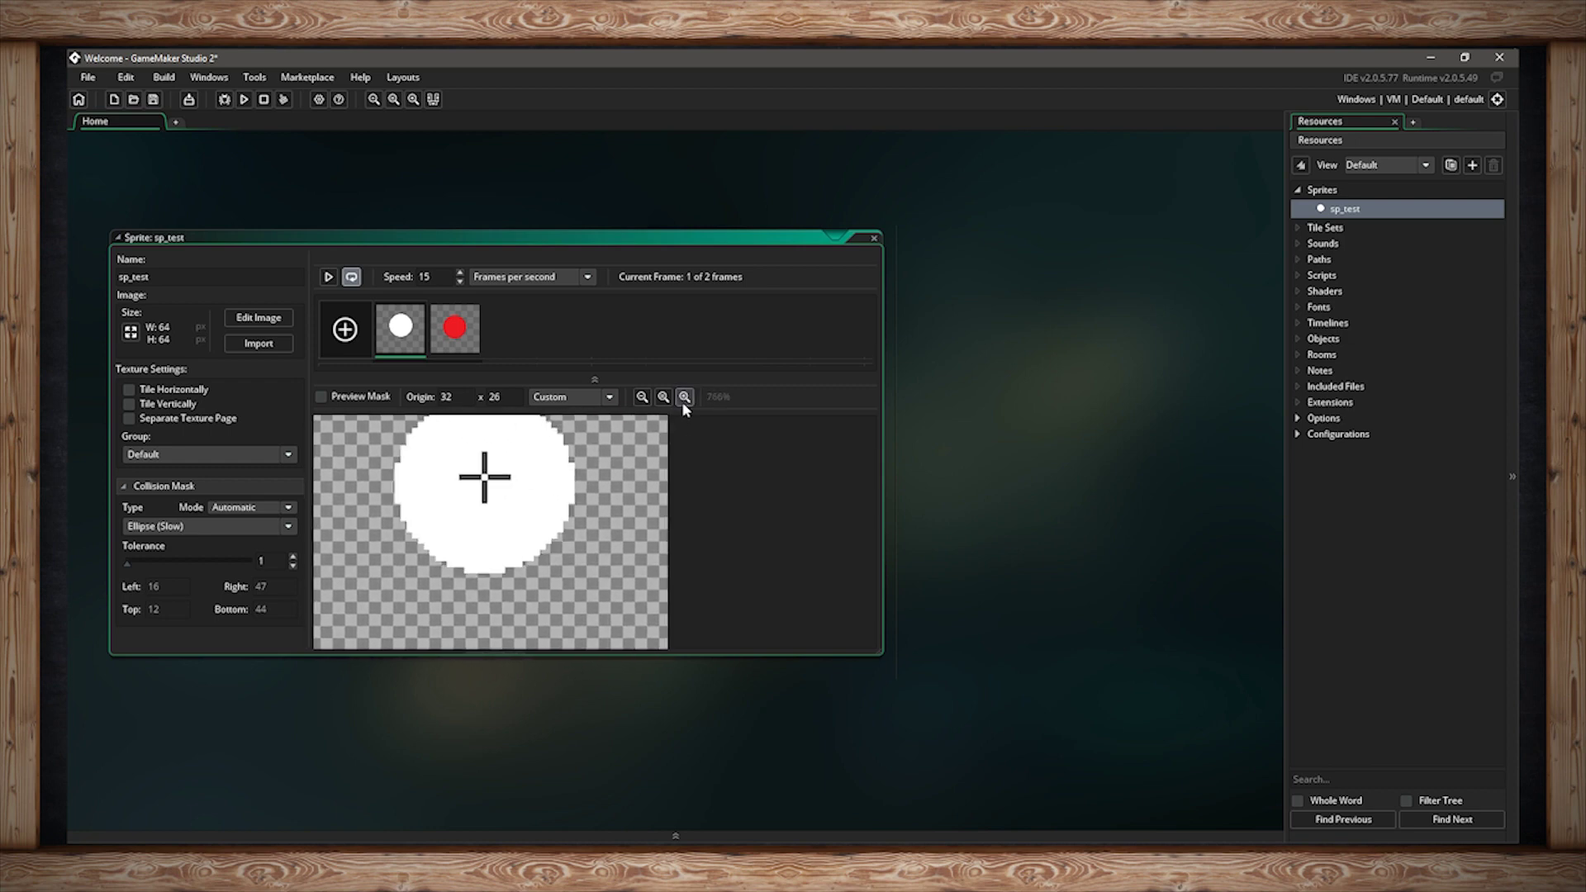
left_click(682, 401)
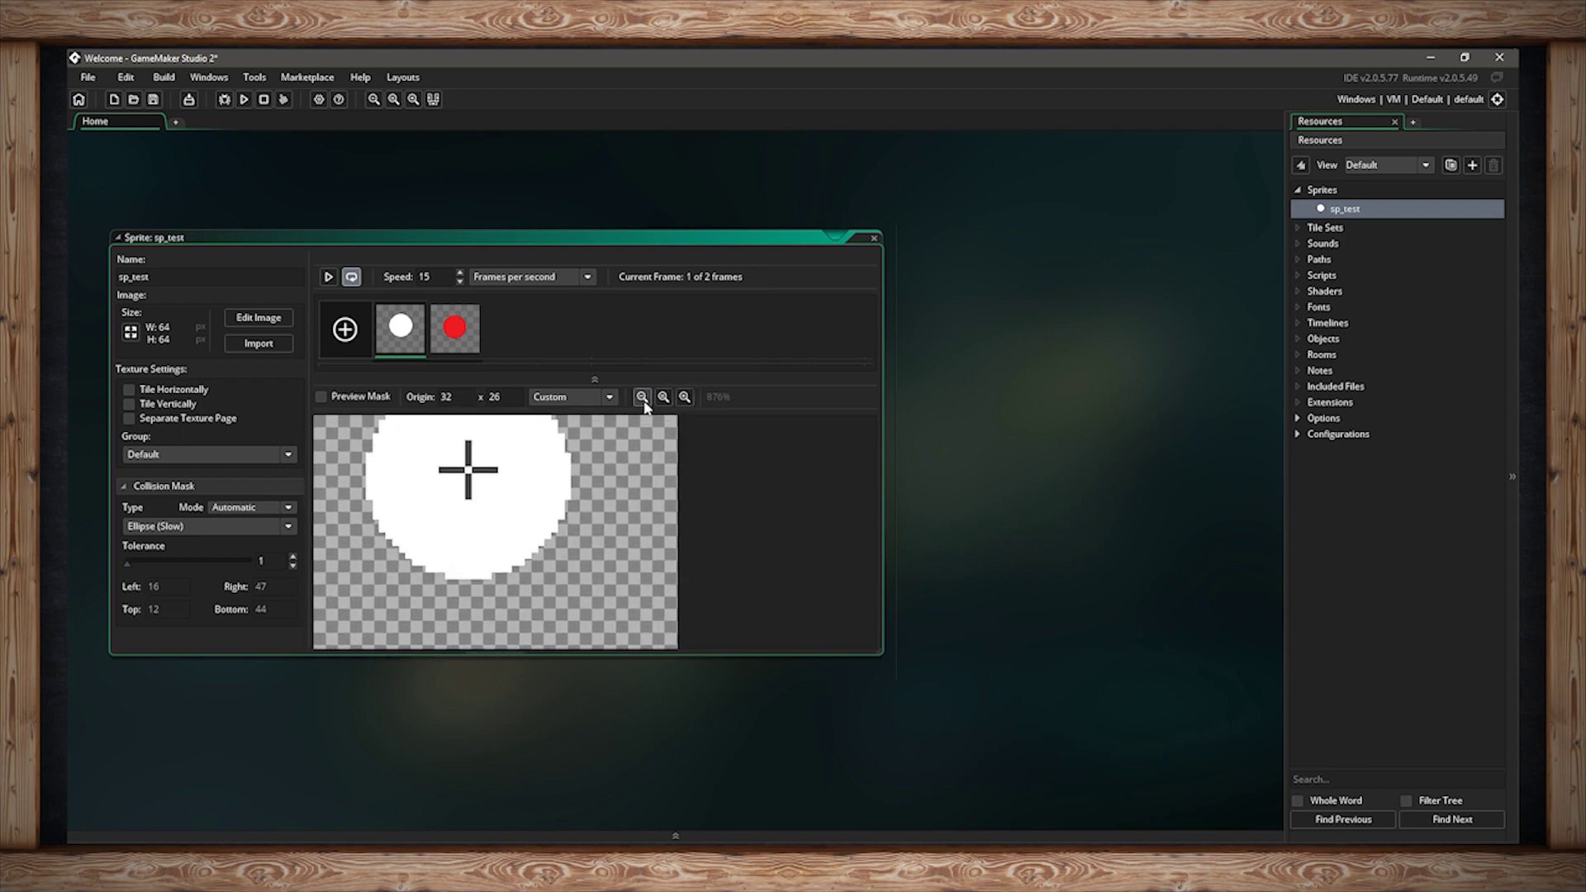
left_click(642, 398)
left_click(642, 397)
left_click(663, 398)
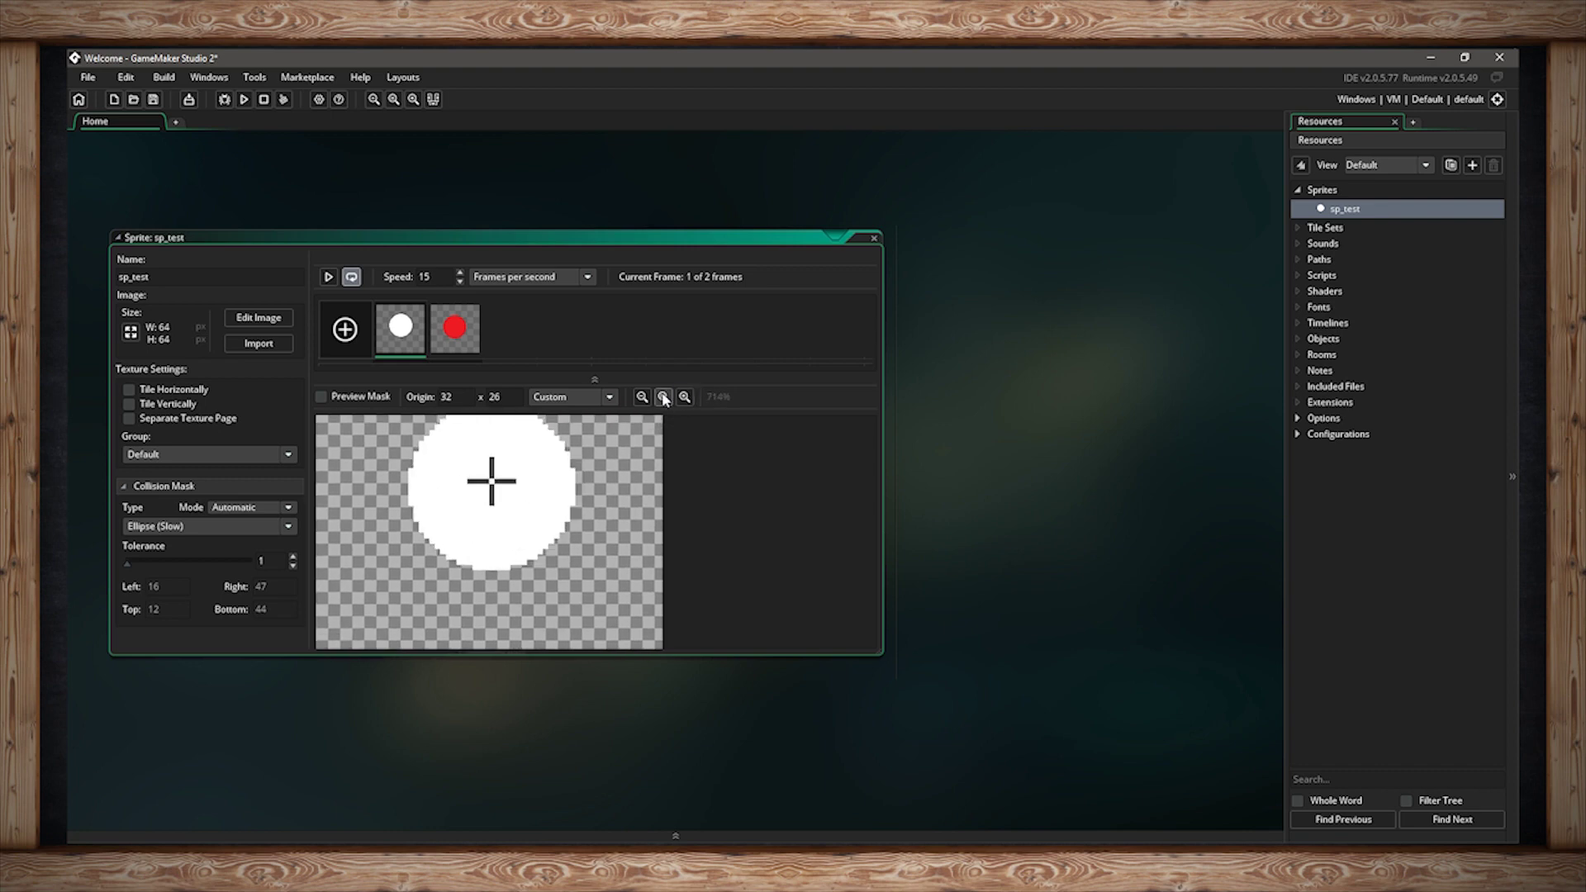
left_click(663, 398)
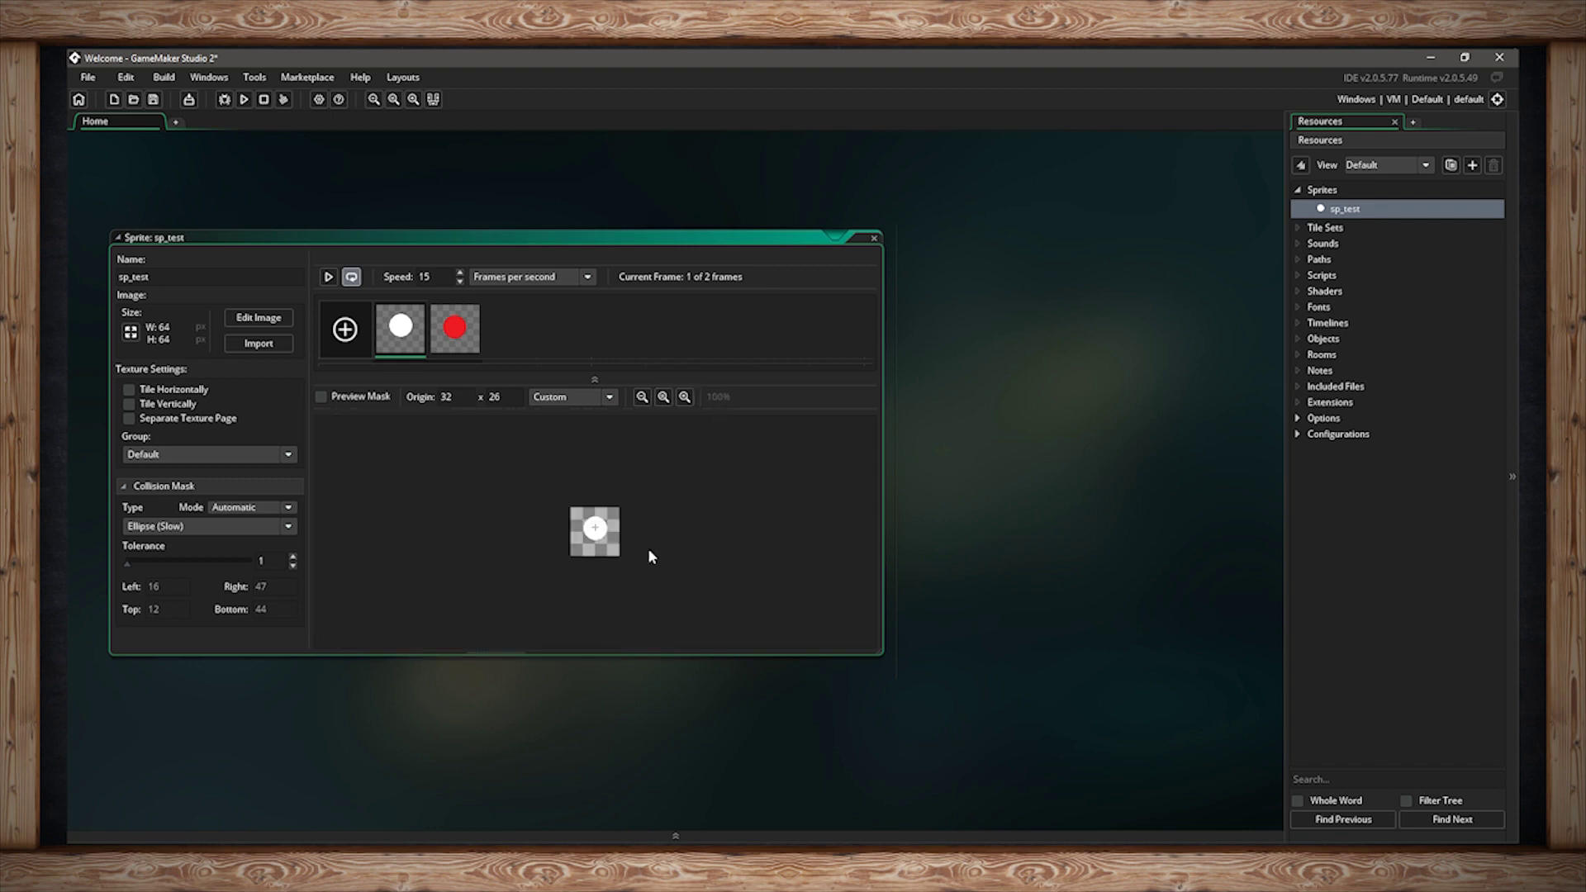
Zoom the sprite preview to about 319% and pan it to examine the circle and its origin marker.
scroll(638, 534, "up", 5)
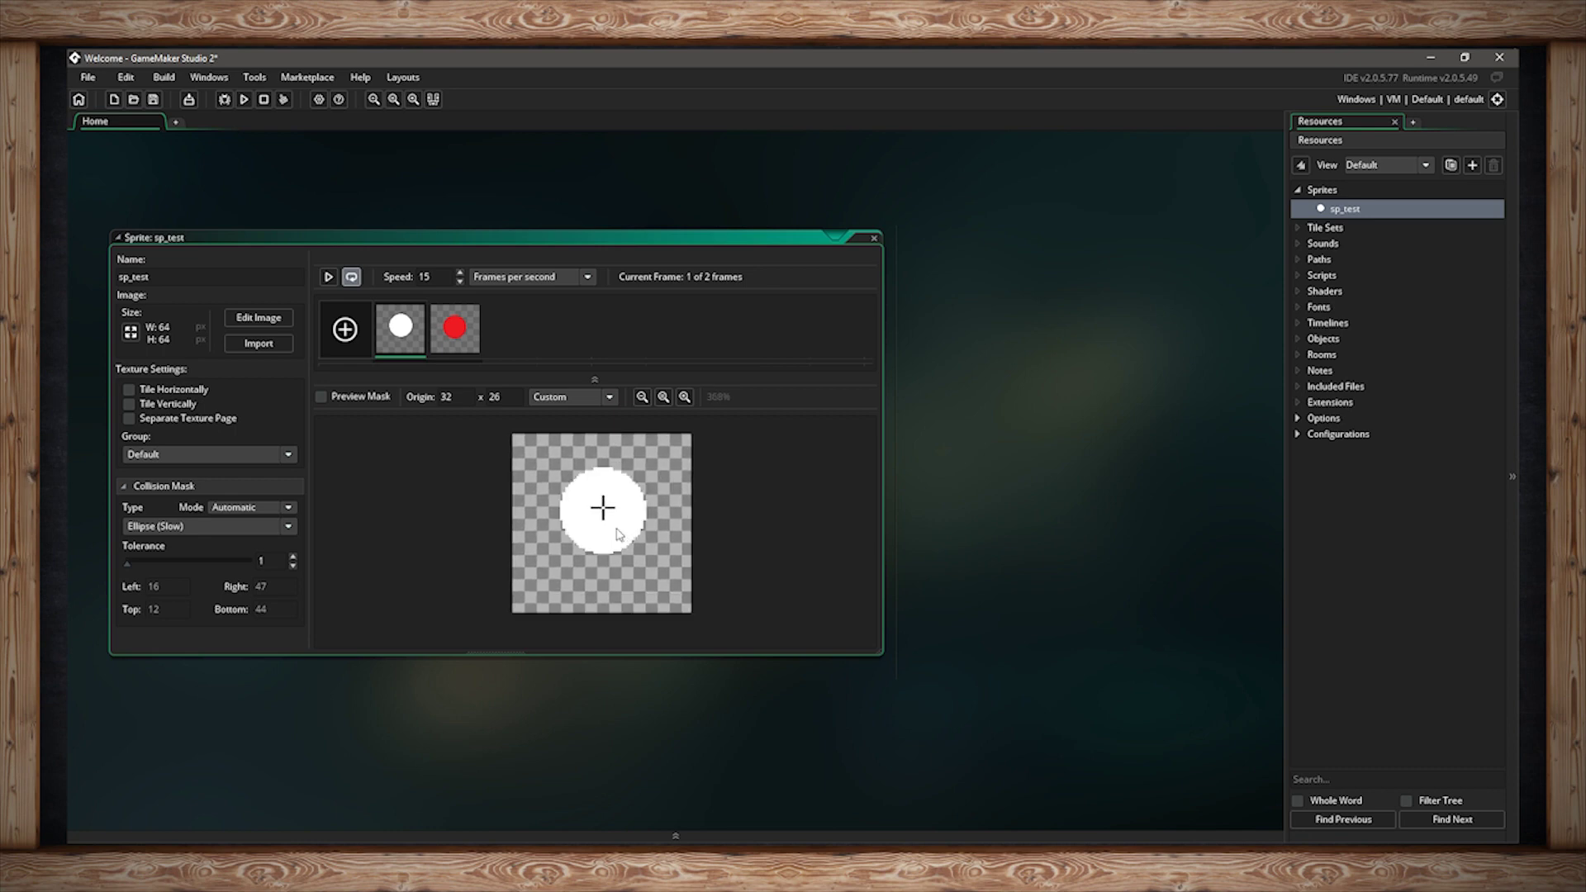
scroll(618, 535, "up", 2)
scroll(620, 534, "down", 3)
scroll(621, 535, "down", 2)
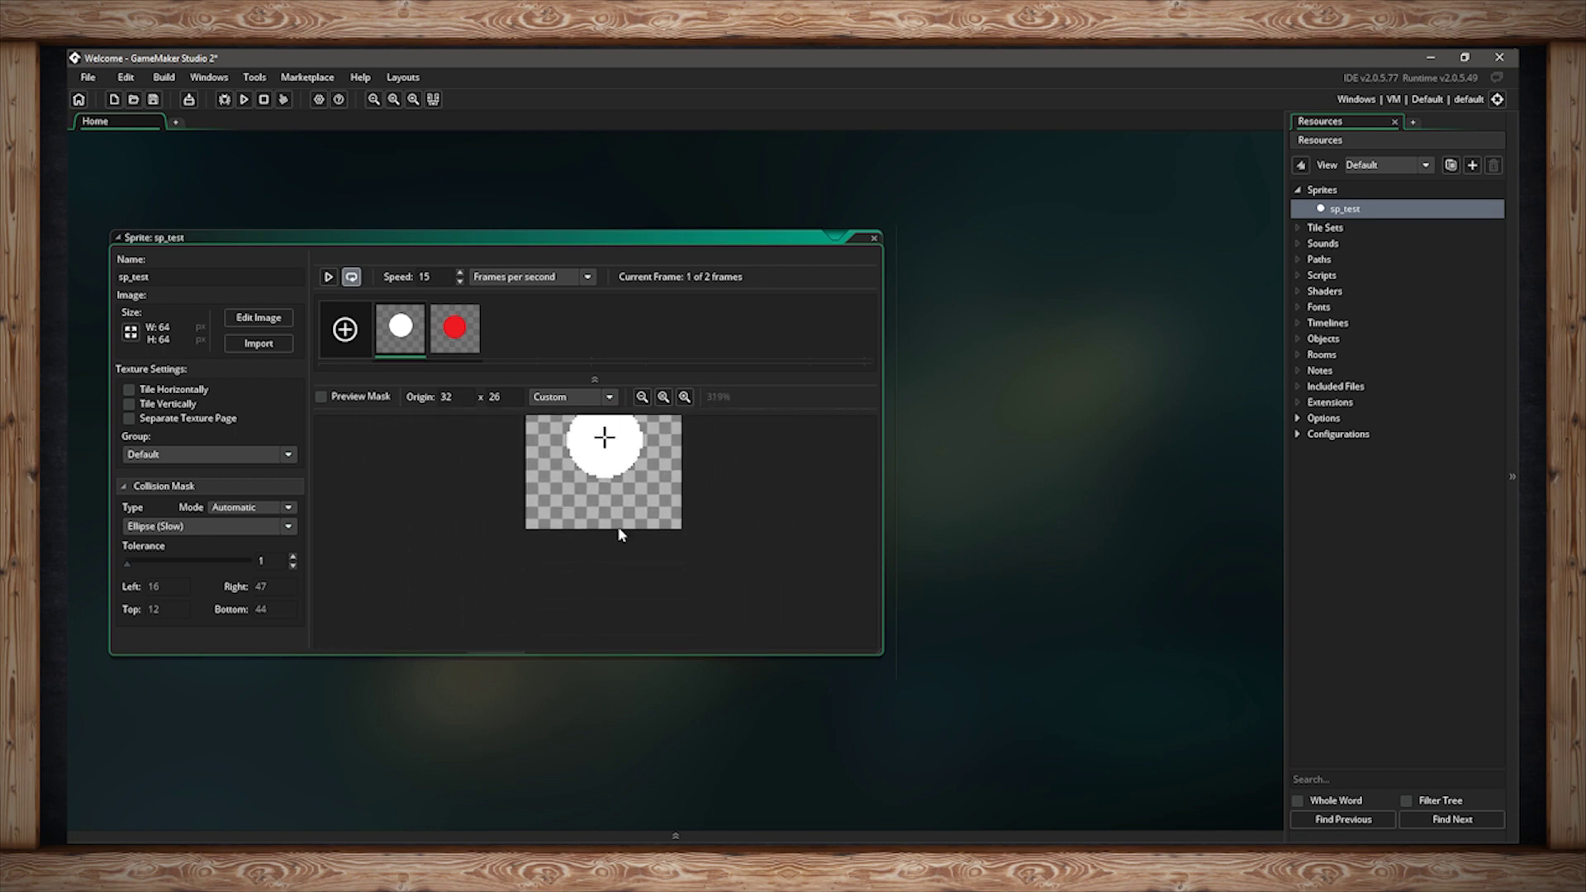
scroll(621, 535, "down", 1)
scroll(621, 535, "up", 4)
scroll(621, 535, "down", 2)
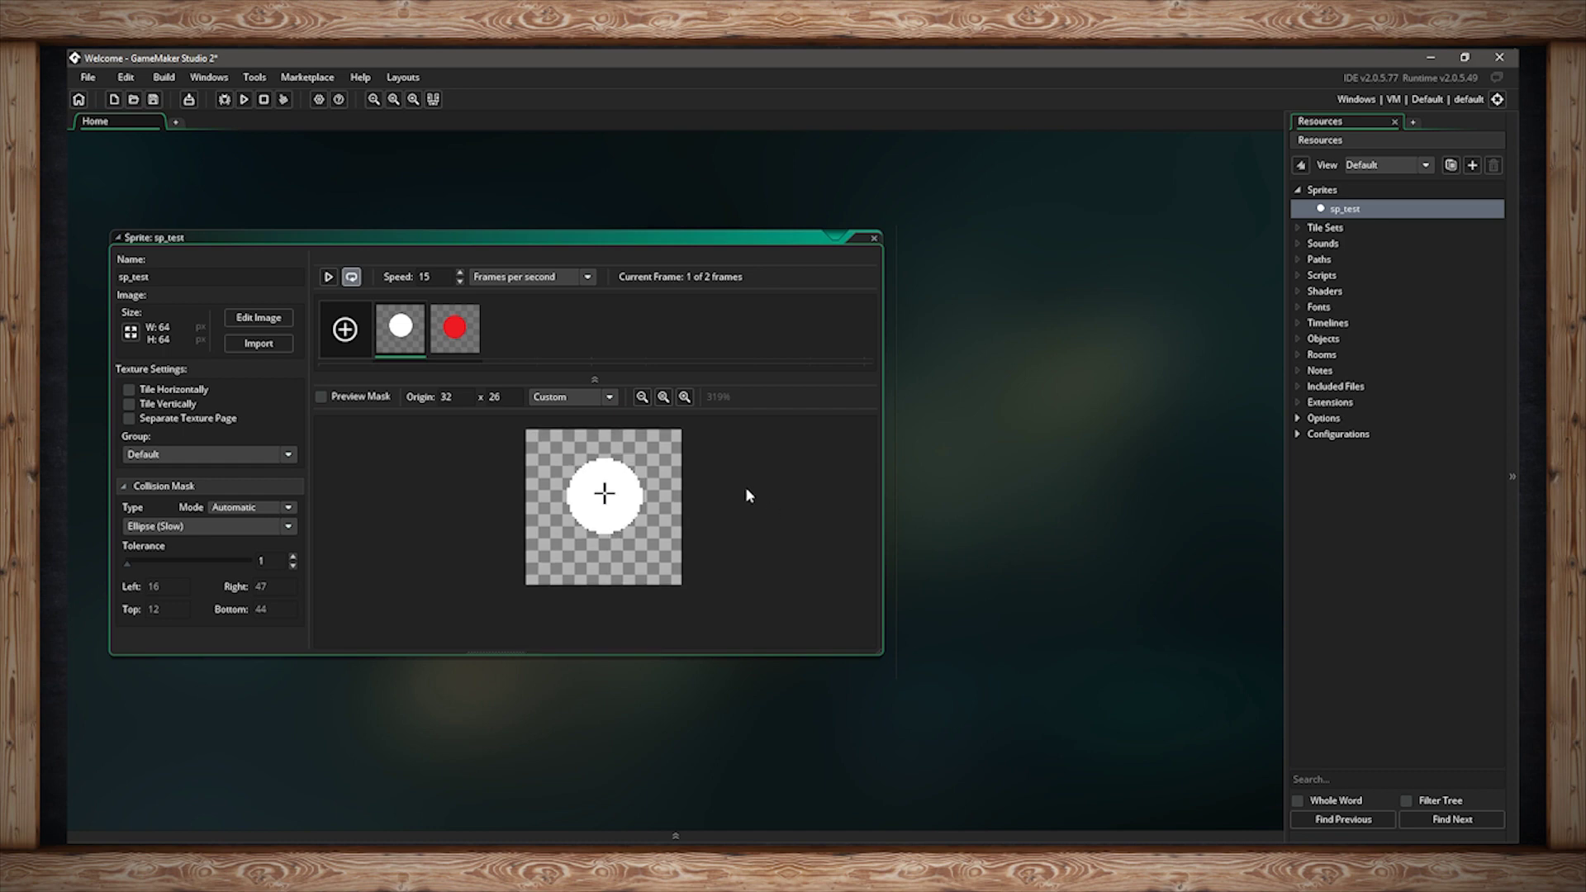
middle_click_drag(745, 488, 601, 538)
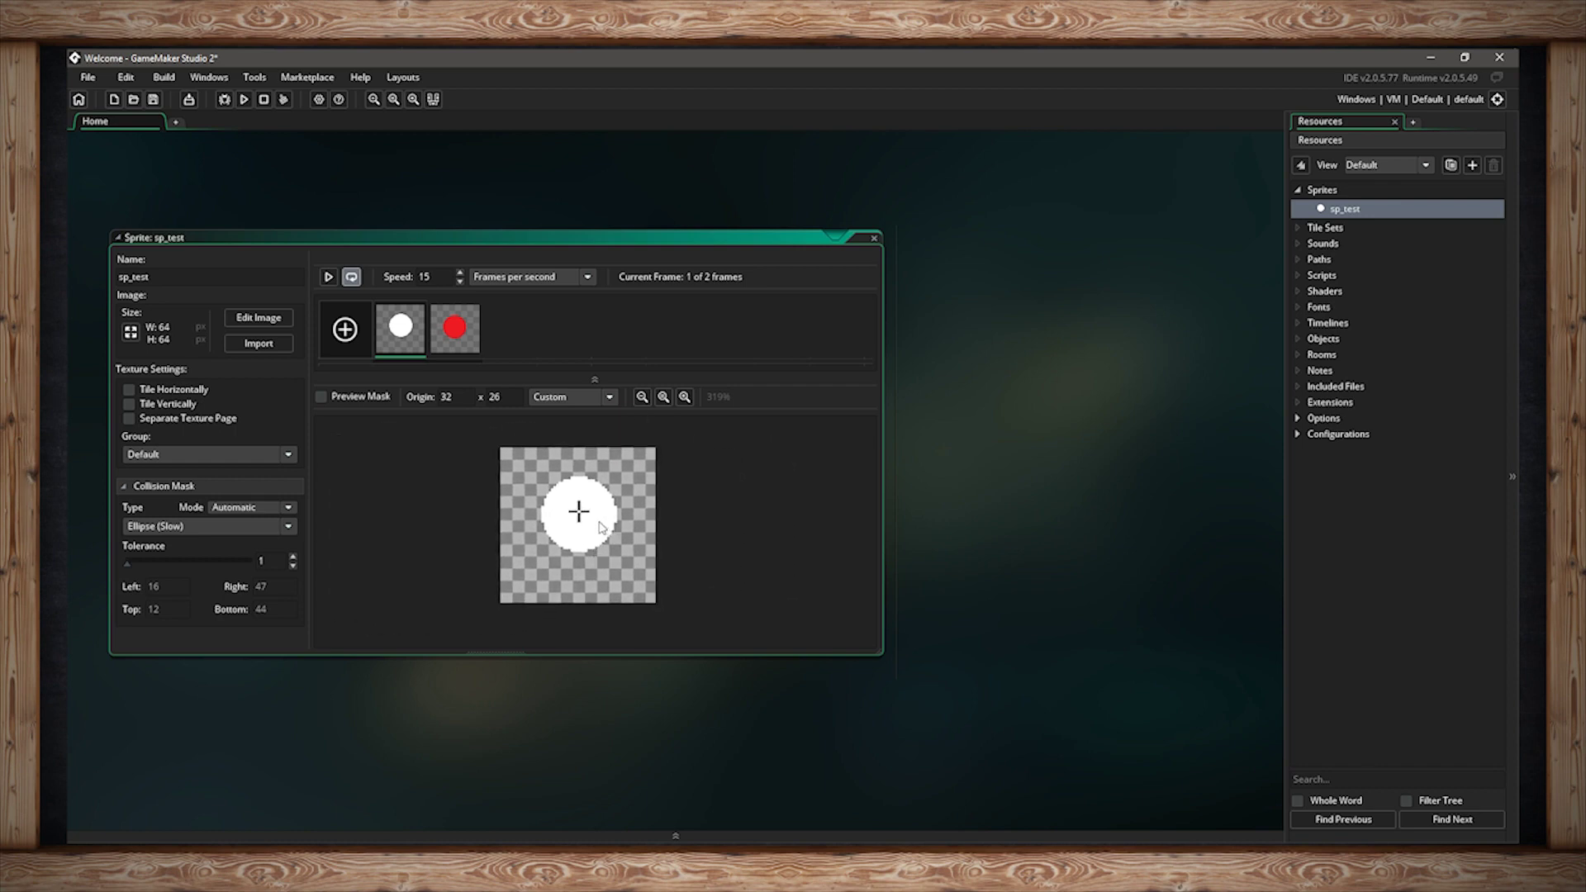
Try moving the origin marker up and left of the circle and back to its centre, ending at 32 x 27.
left_click_drag(580, 513, 581, 516)
left_click_drag(577, 518, 523, 478)
left_click_drag(524, 477, 578, 514)
left_click_drag(579, 513, 528, 475)
left_click_drag(527, 475, 578, 514)
Set the sprite's origin to Middle Centre and move it by hand onto the circle at 30 x 27.
left_click(610, 397)
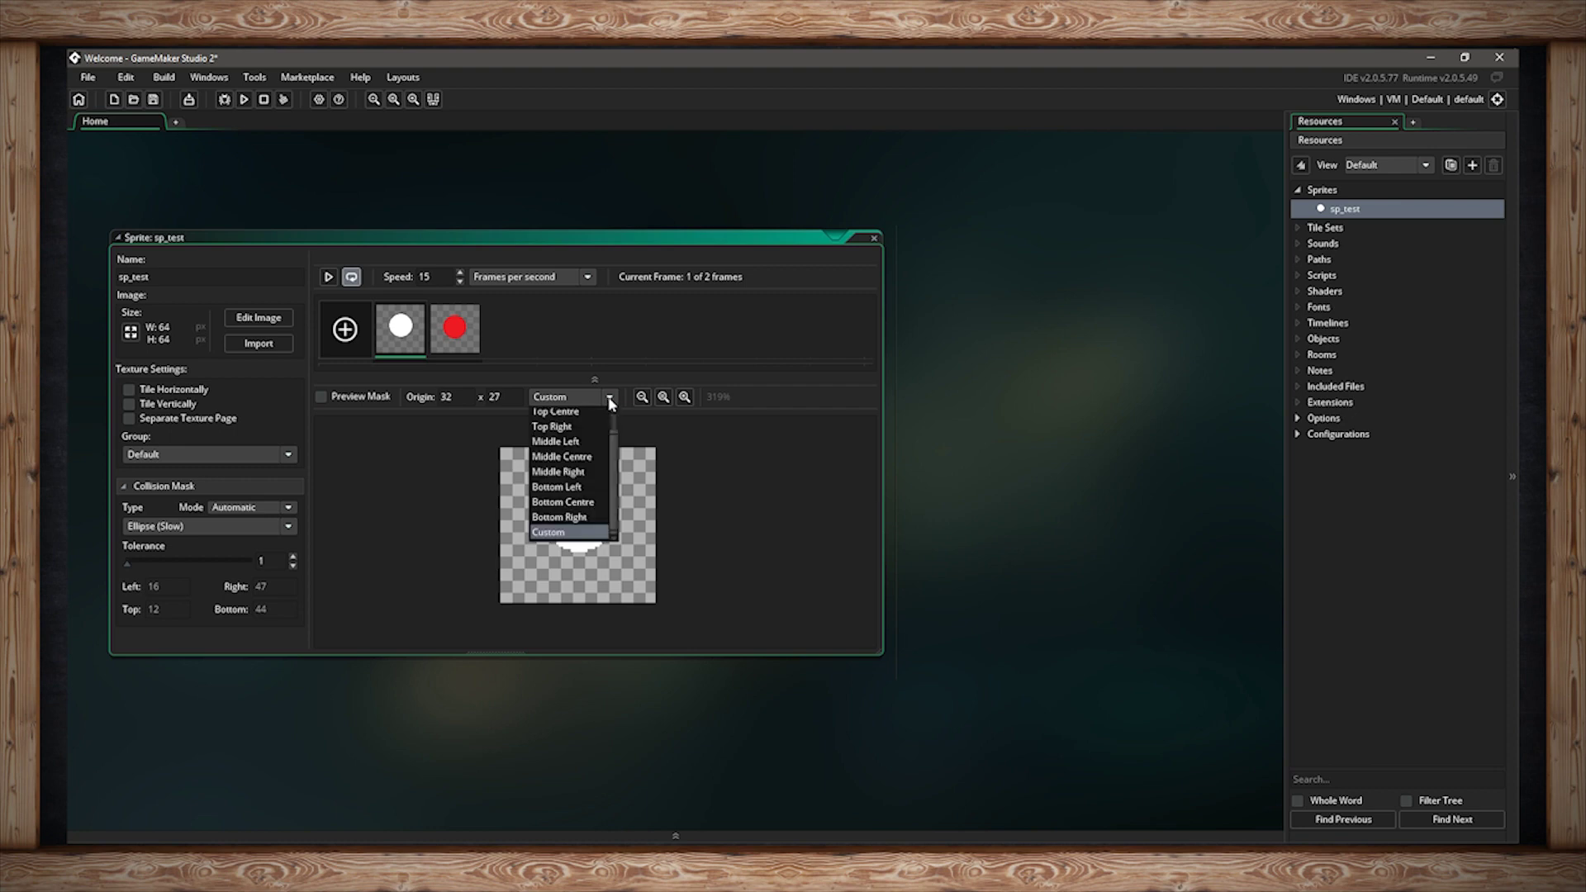
left_click(578, 457)
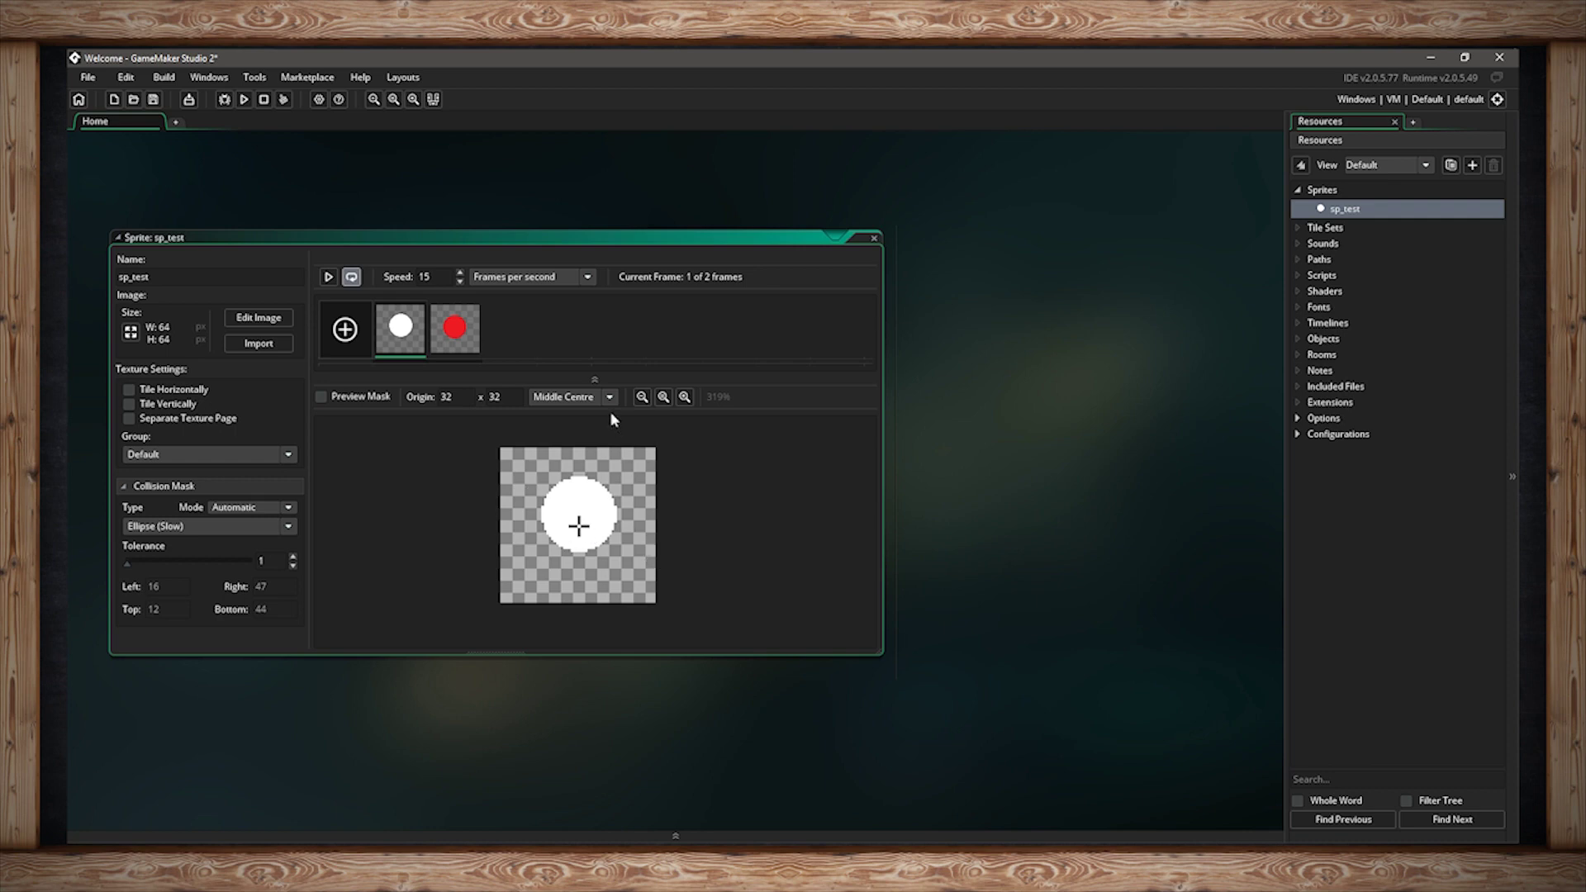
mouse_move(590, 537)
left_mouse_down()
mouse_move(581, 605)
mouse_move(574, 515)
left_mouse_up()
Import sp_player_run_shoot_0.png into sp_test, replacing its two circle frames.
left_click(259, 345)
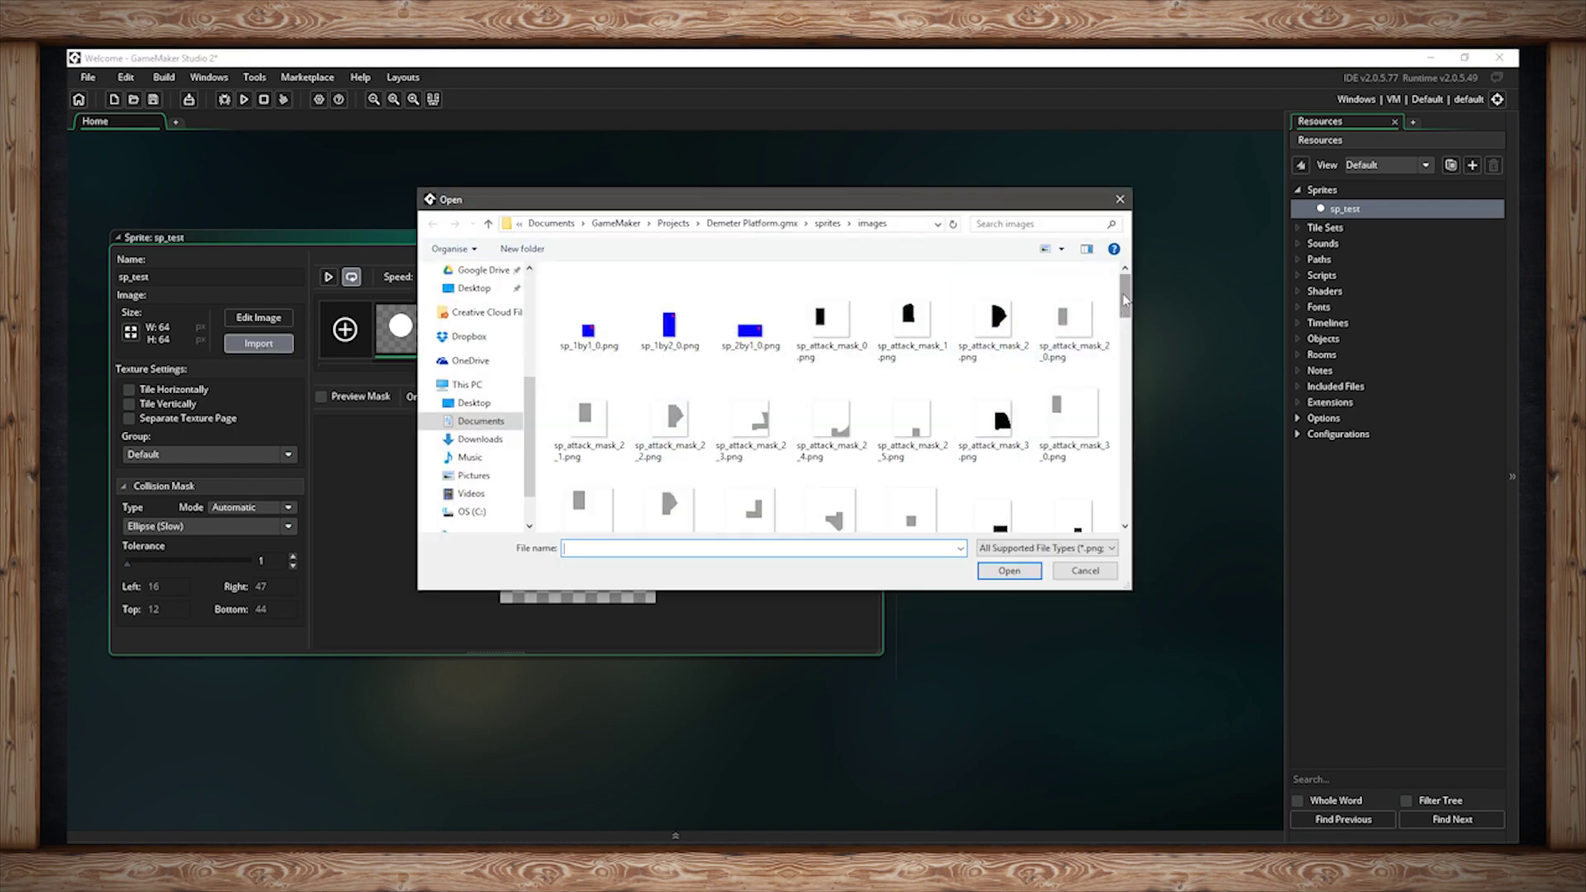
left_click_drag(1124, 299, 1128, 430)
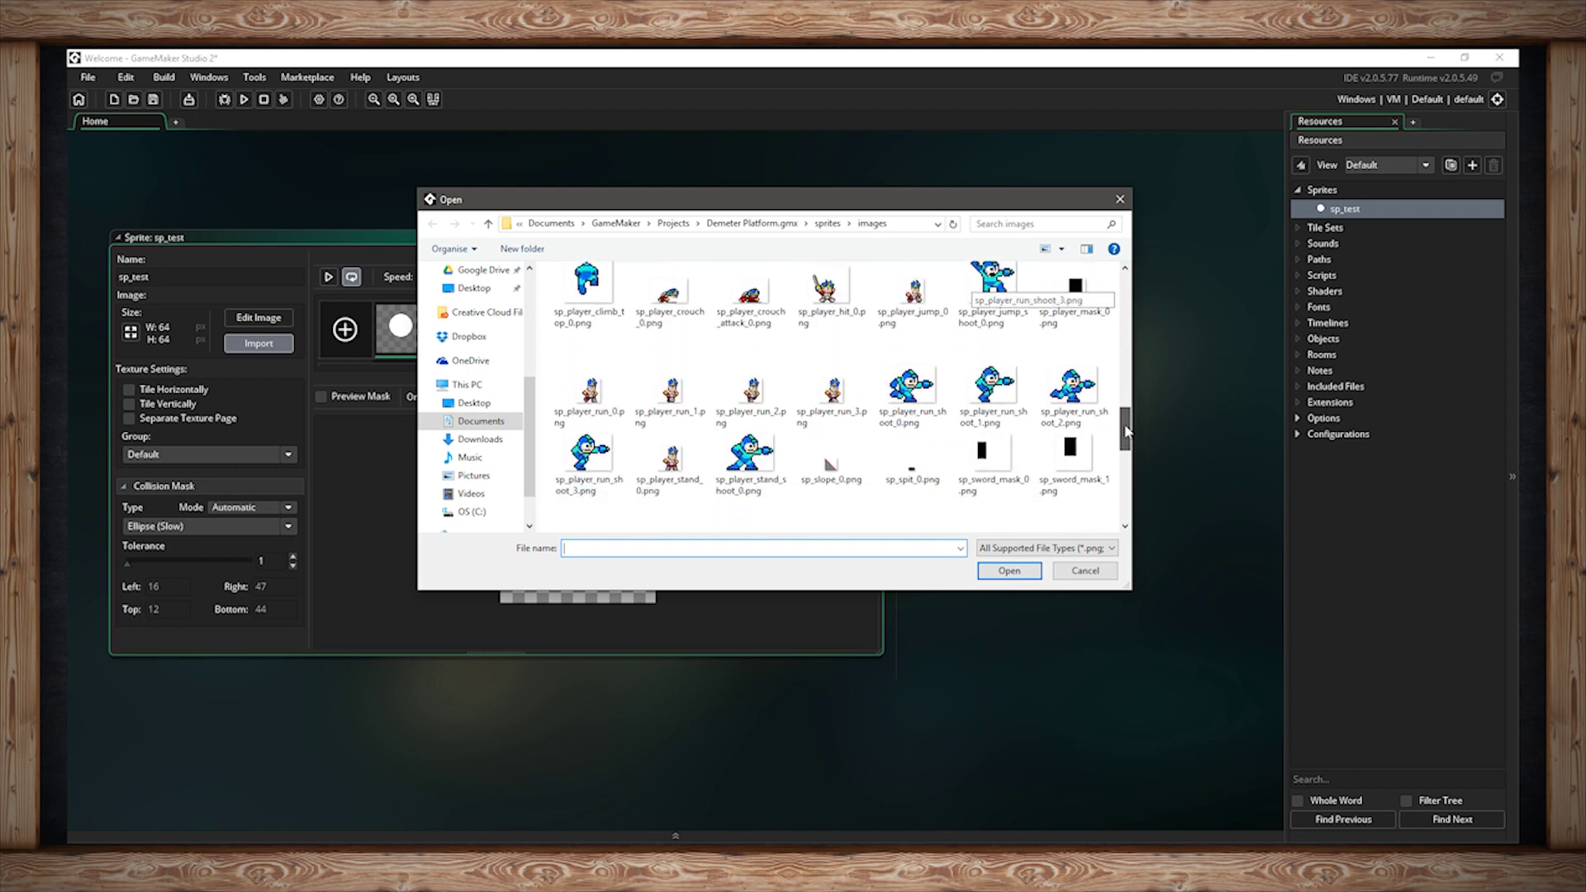
left_click(914, 402)
left_click(991, 571)
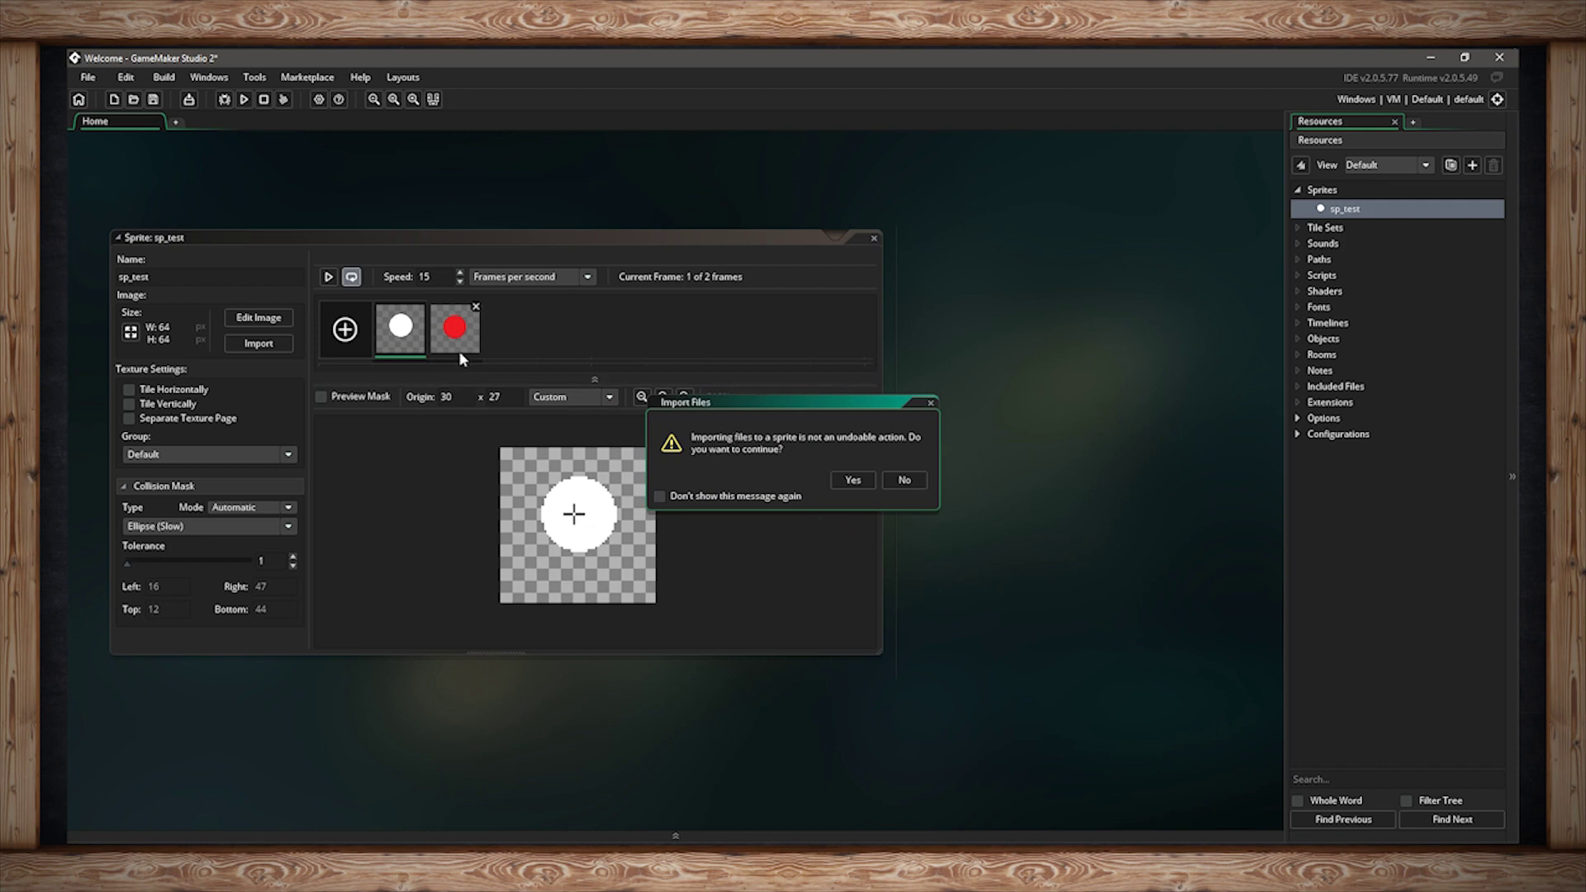
left_click(853, 479)
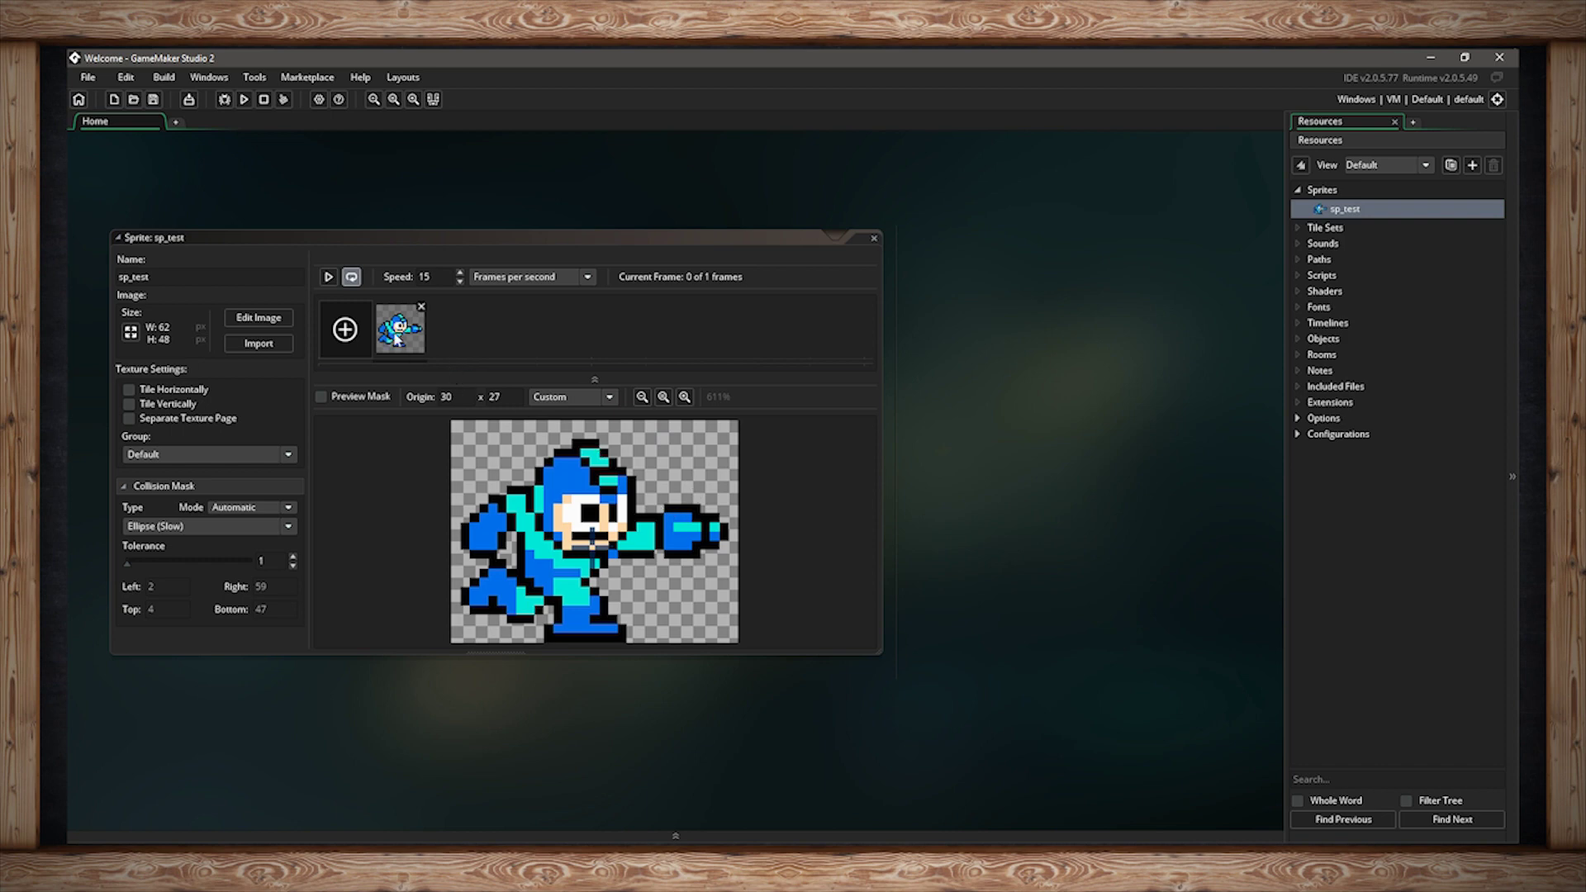
Import sp_player_run_shoot_0.png through sp_player_run_shoot_3.png as the sprite's four frames.
left_click(286, 342)
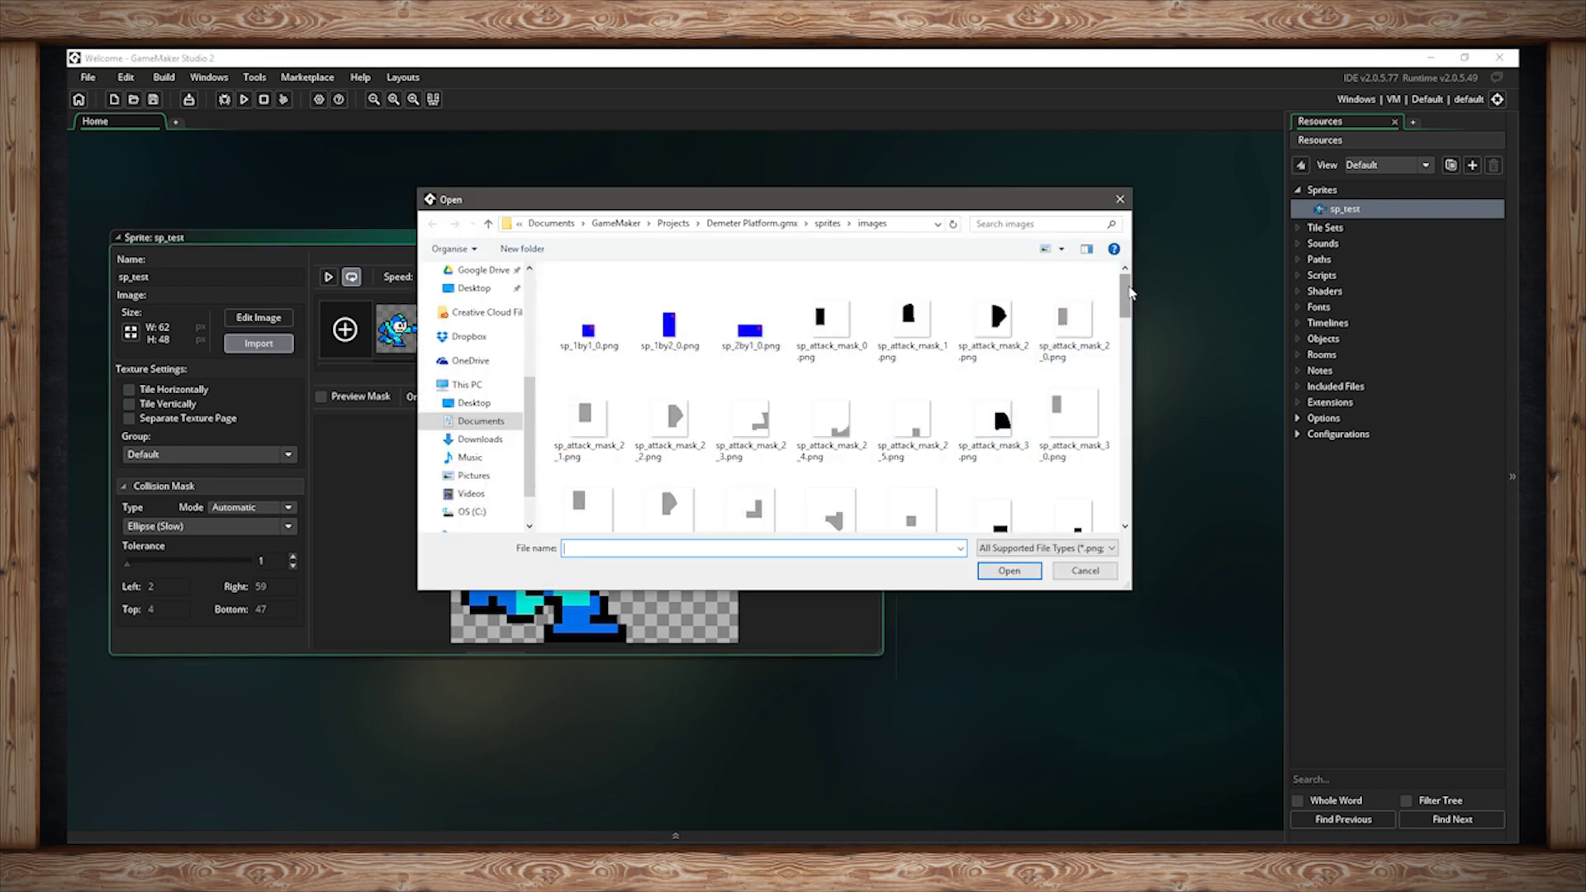
left_click_drag(1128, 287, 1123, 433)
left_click(920, 357)
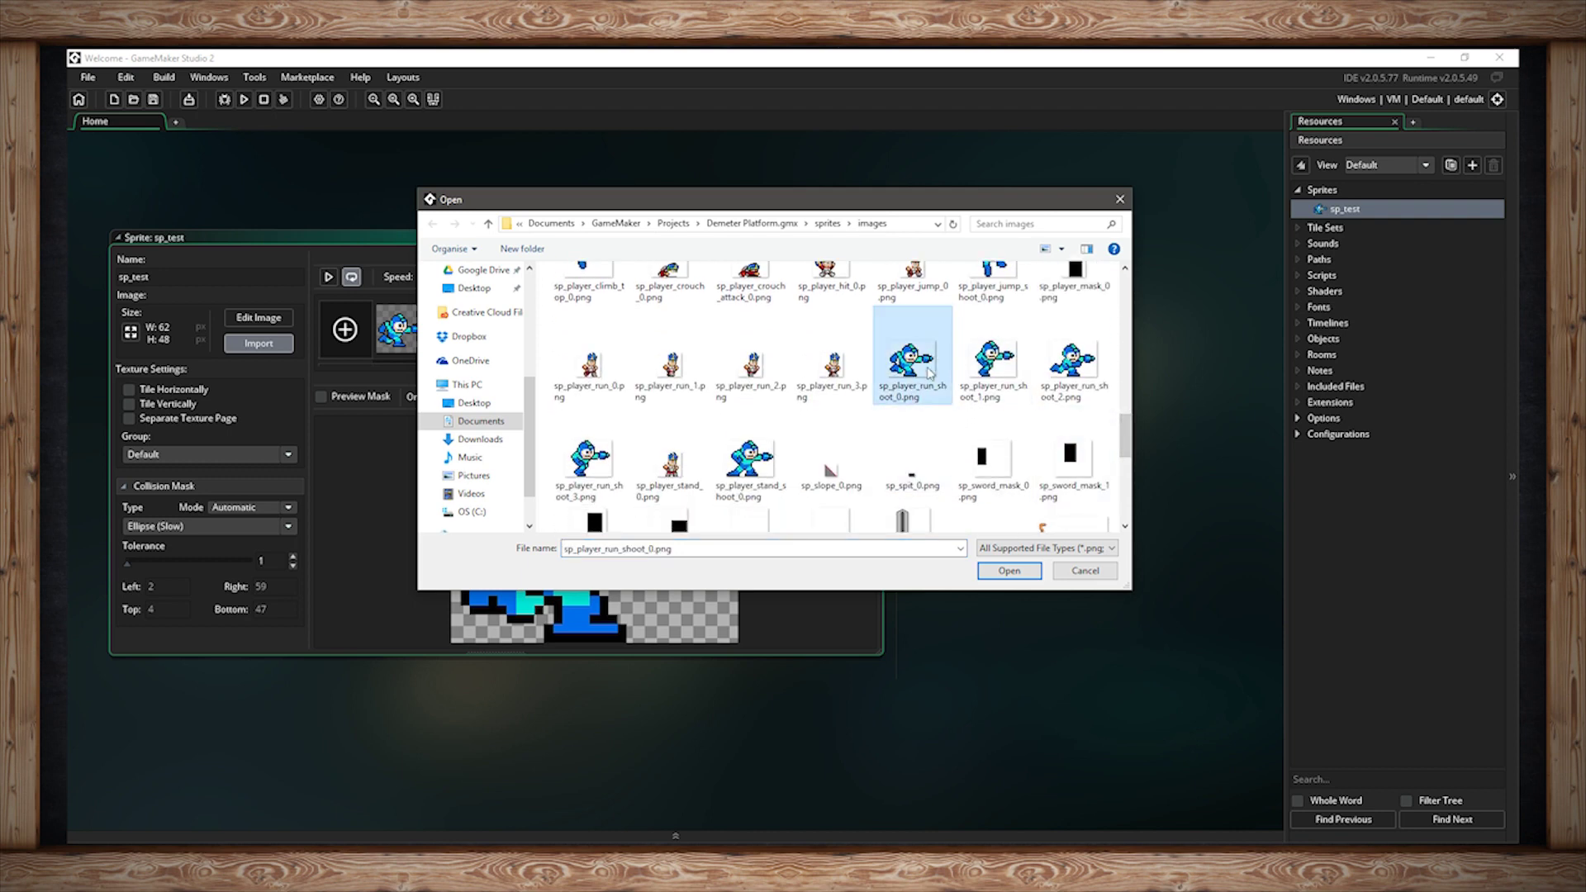
left_click(593, 460, "shift")
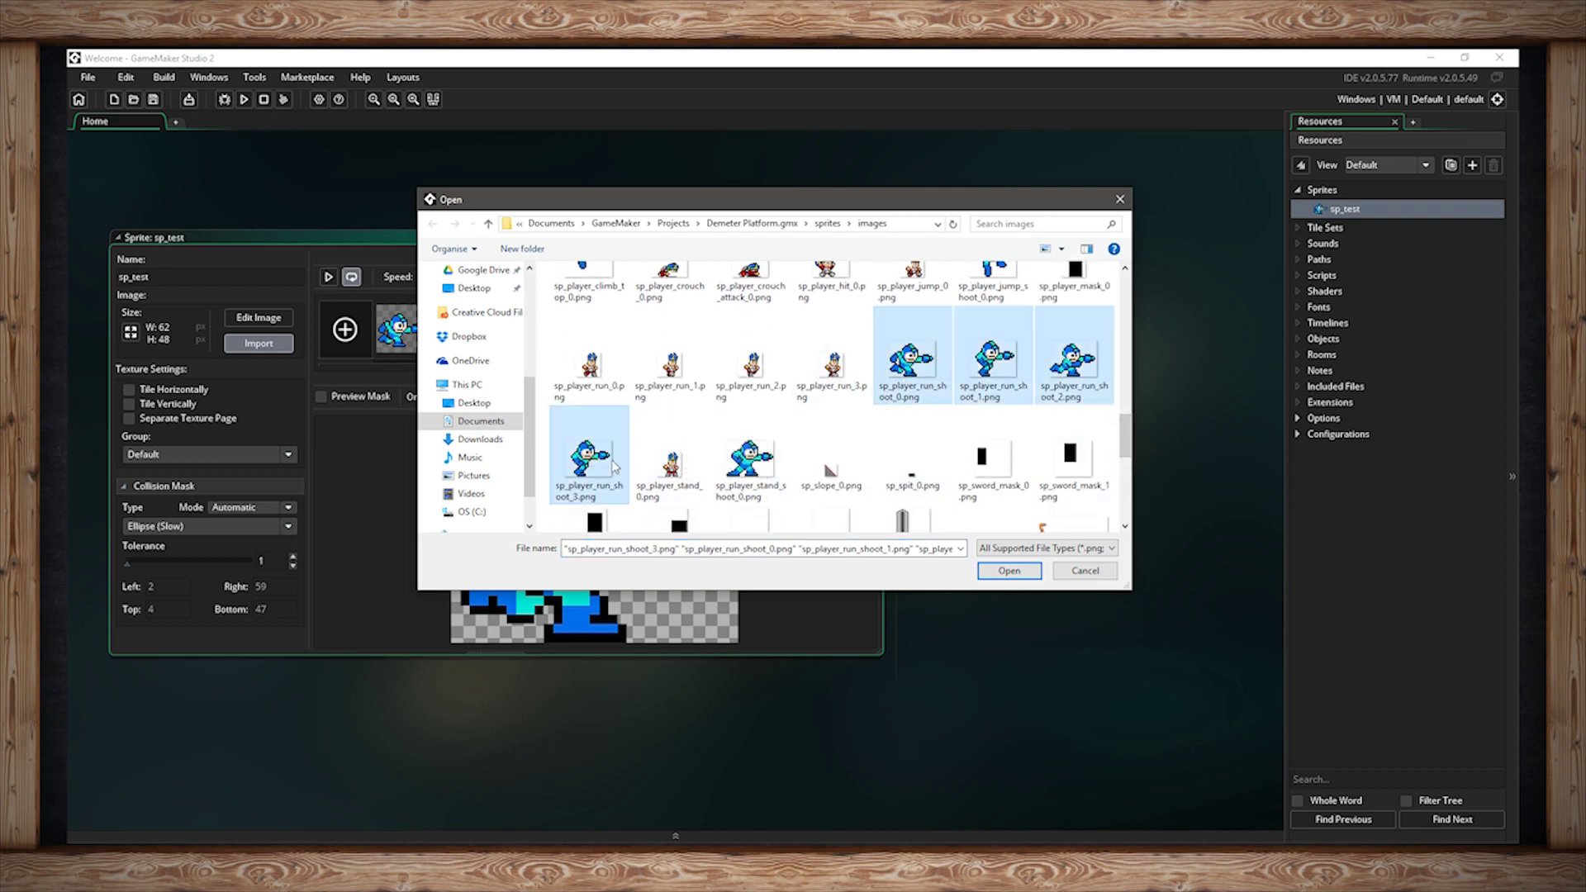
left_click(1008, 571)
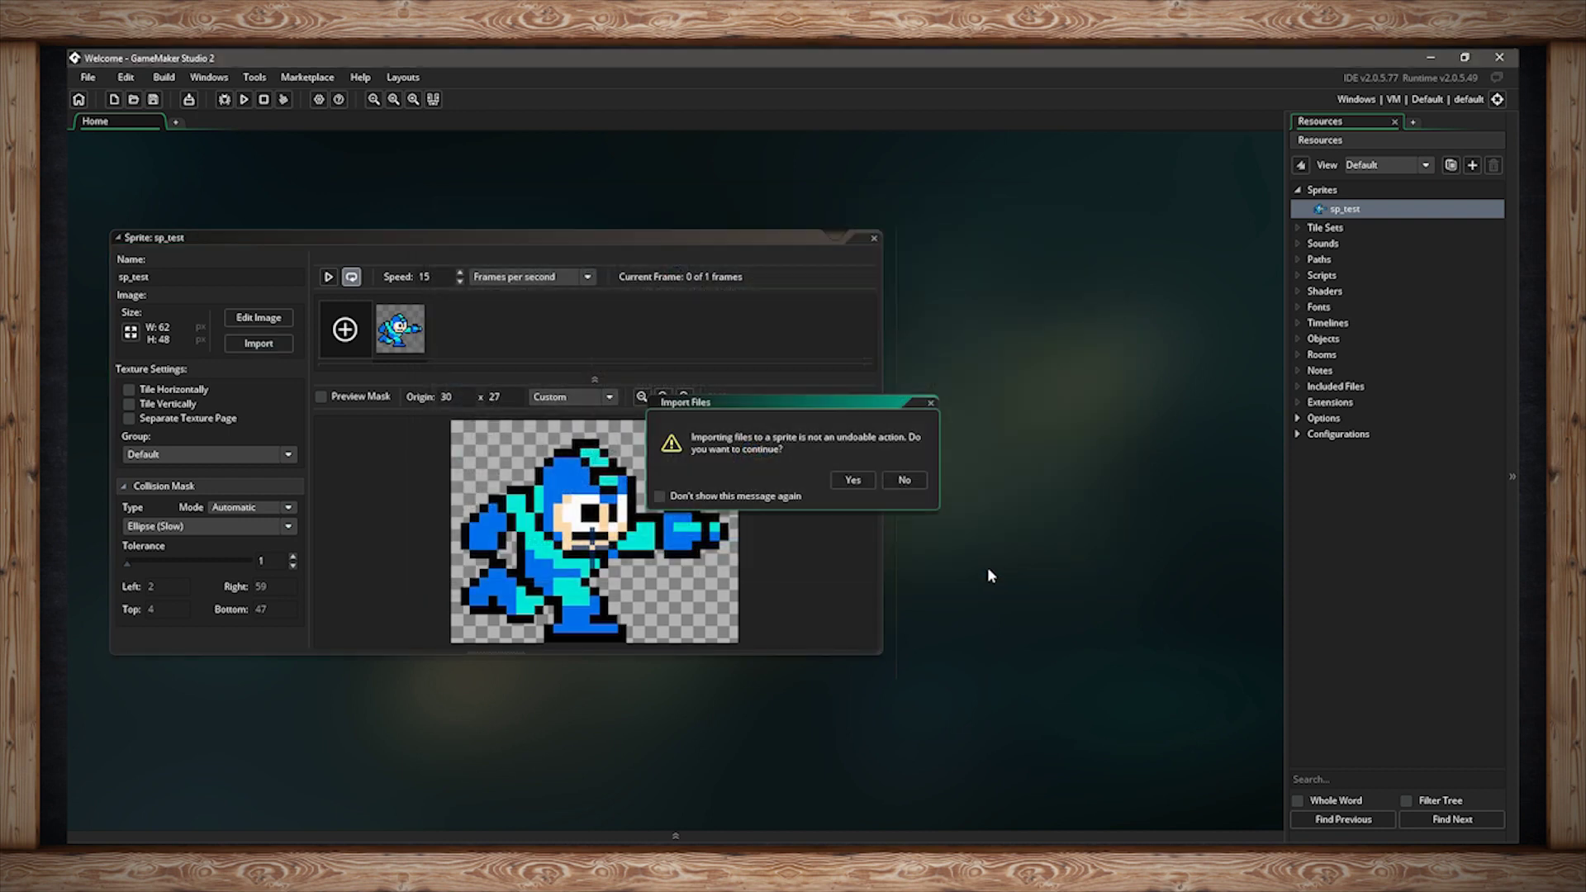
left_click(867, 477)
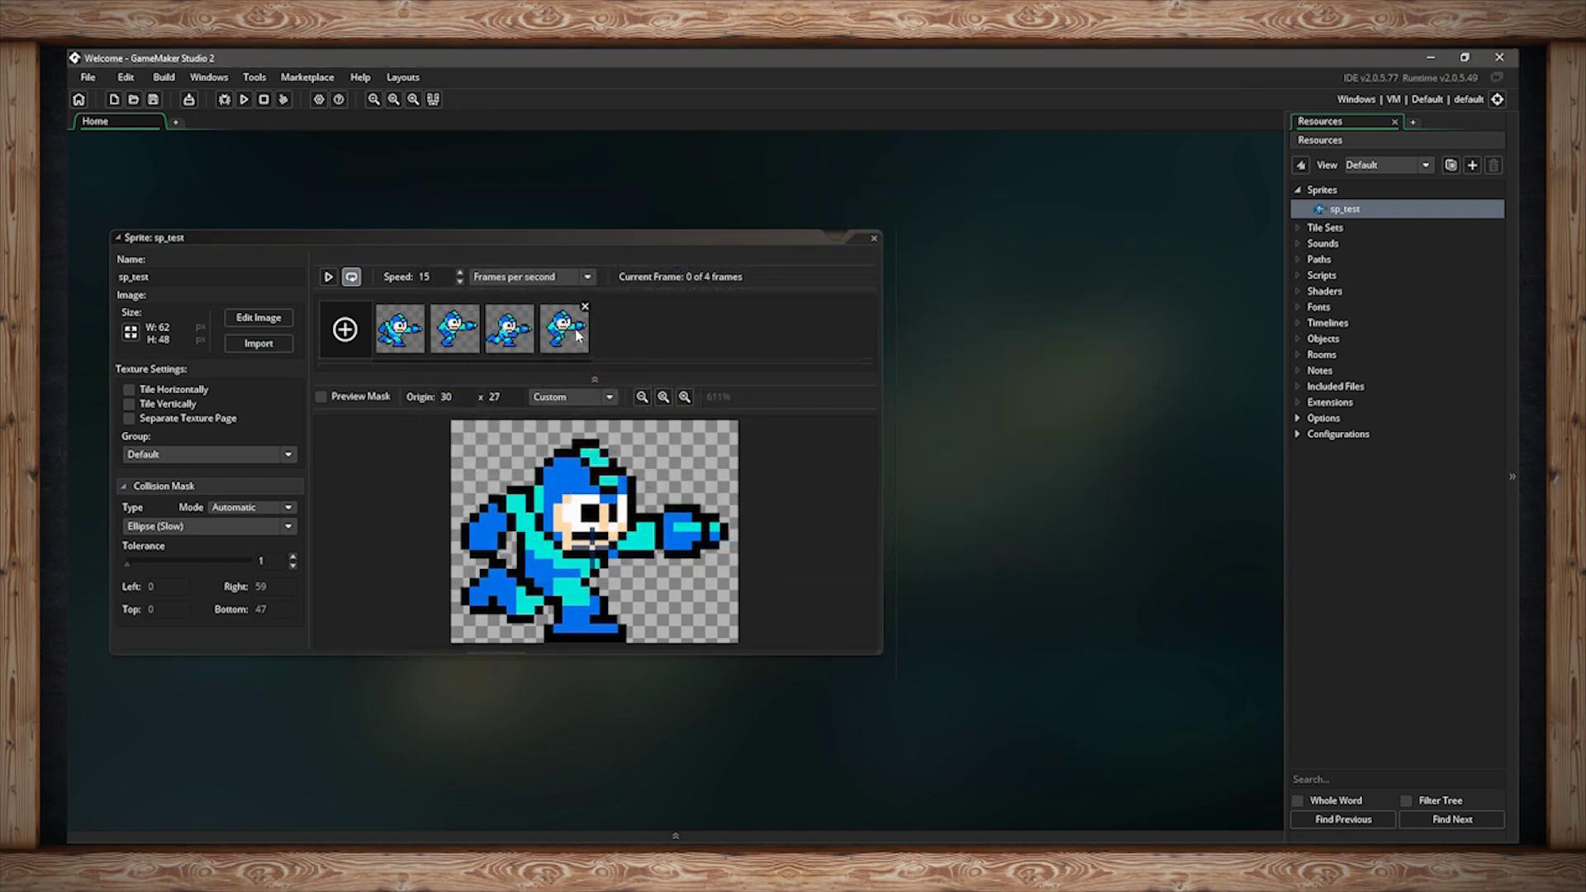
Play the four-frame animation and slow it down, keeping Frames per second as the speed unit.
left_click(329, 277)
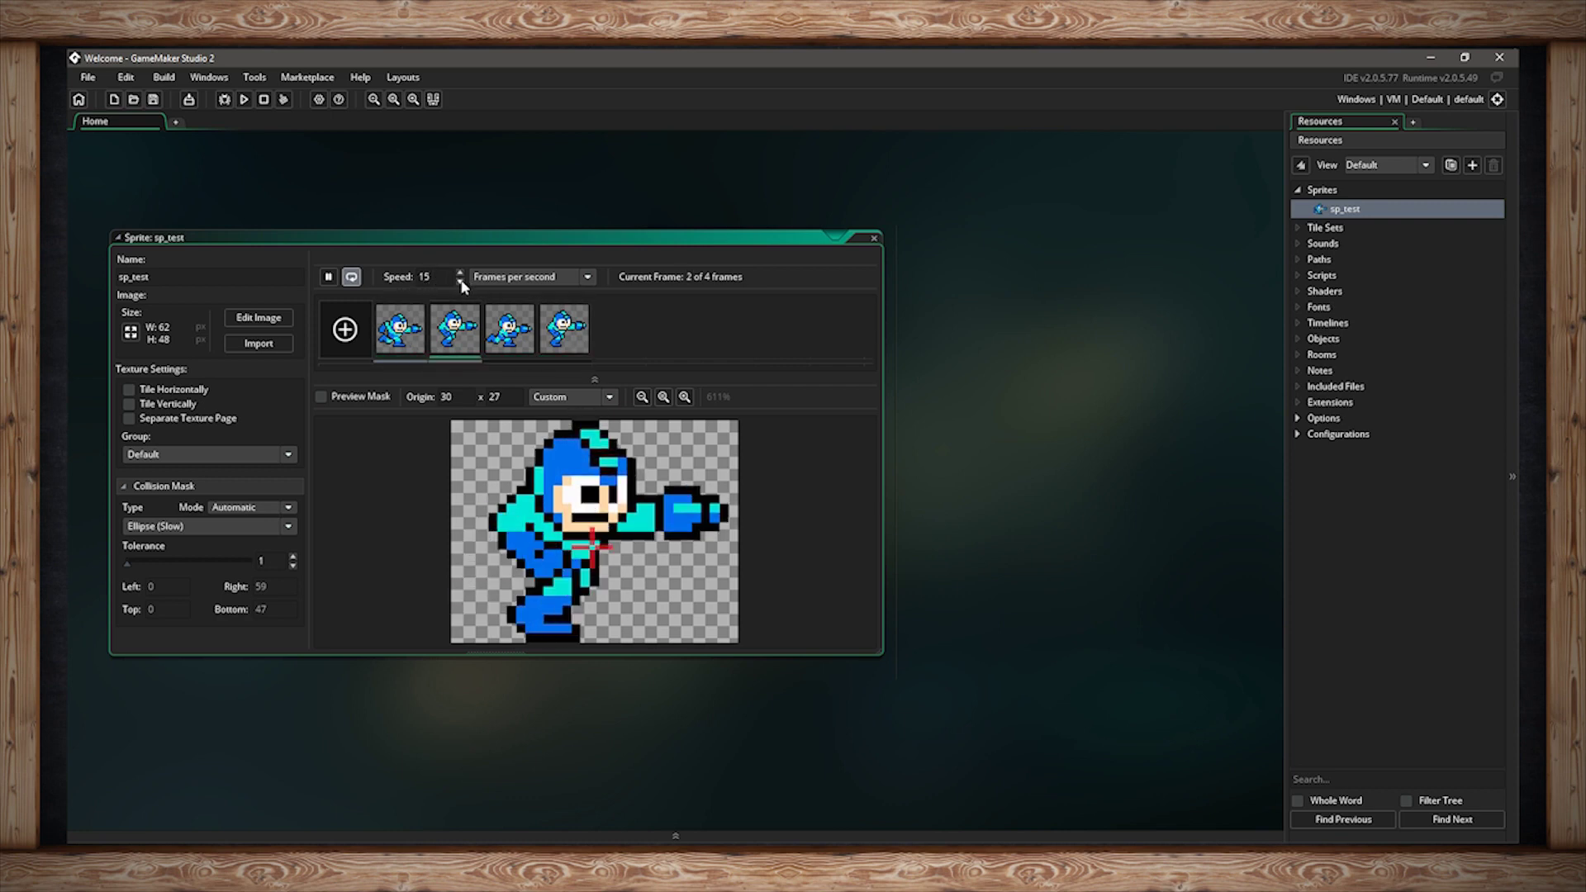
left_click(524, 276)
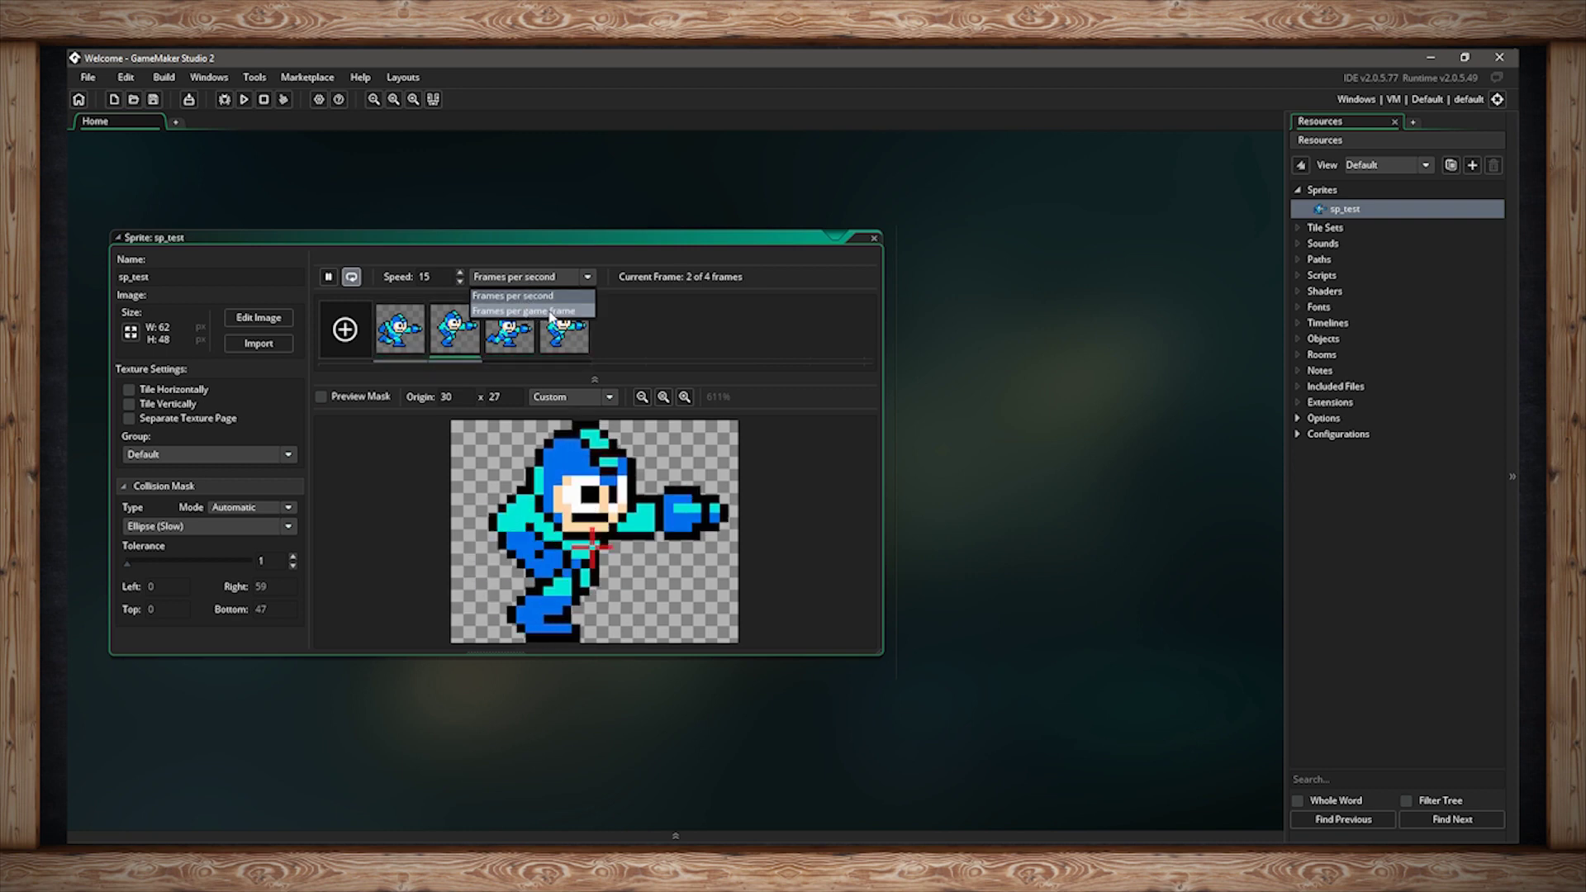
left_click(565, 275)
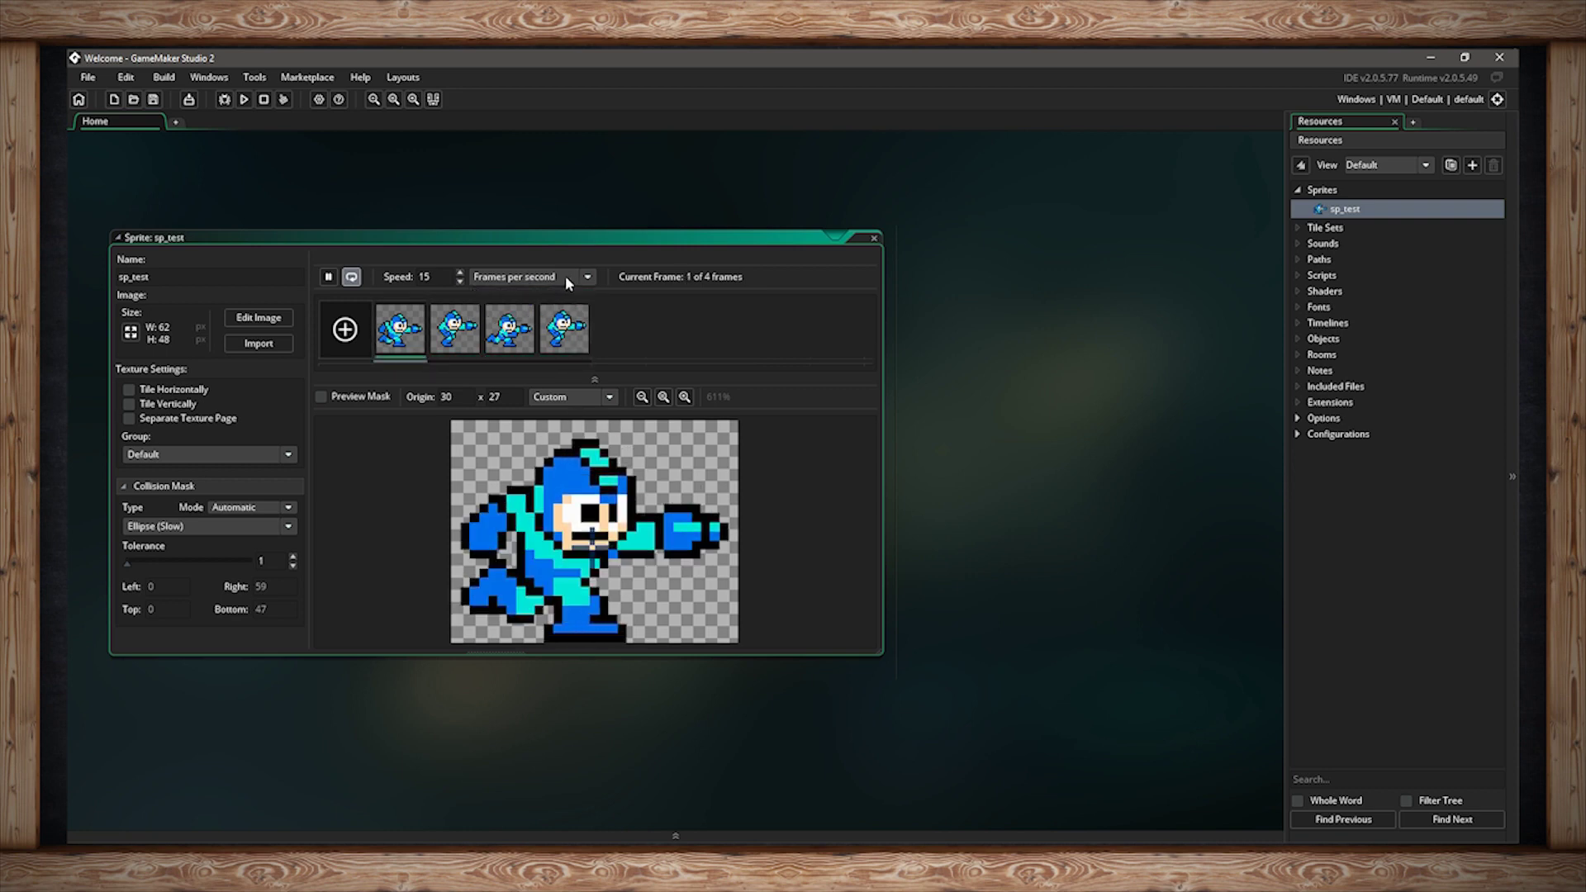
left_click(460, 281)
left_click(460, 282)
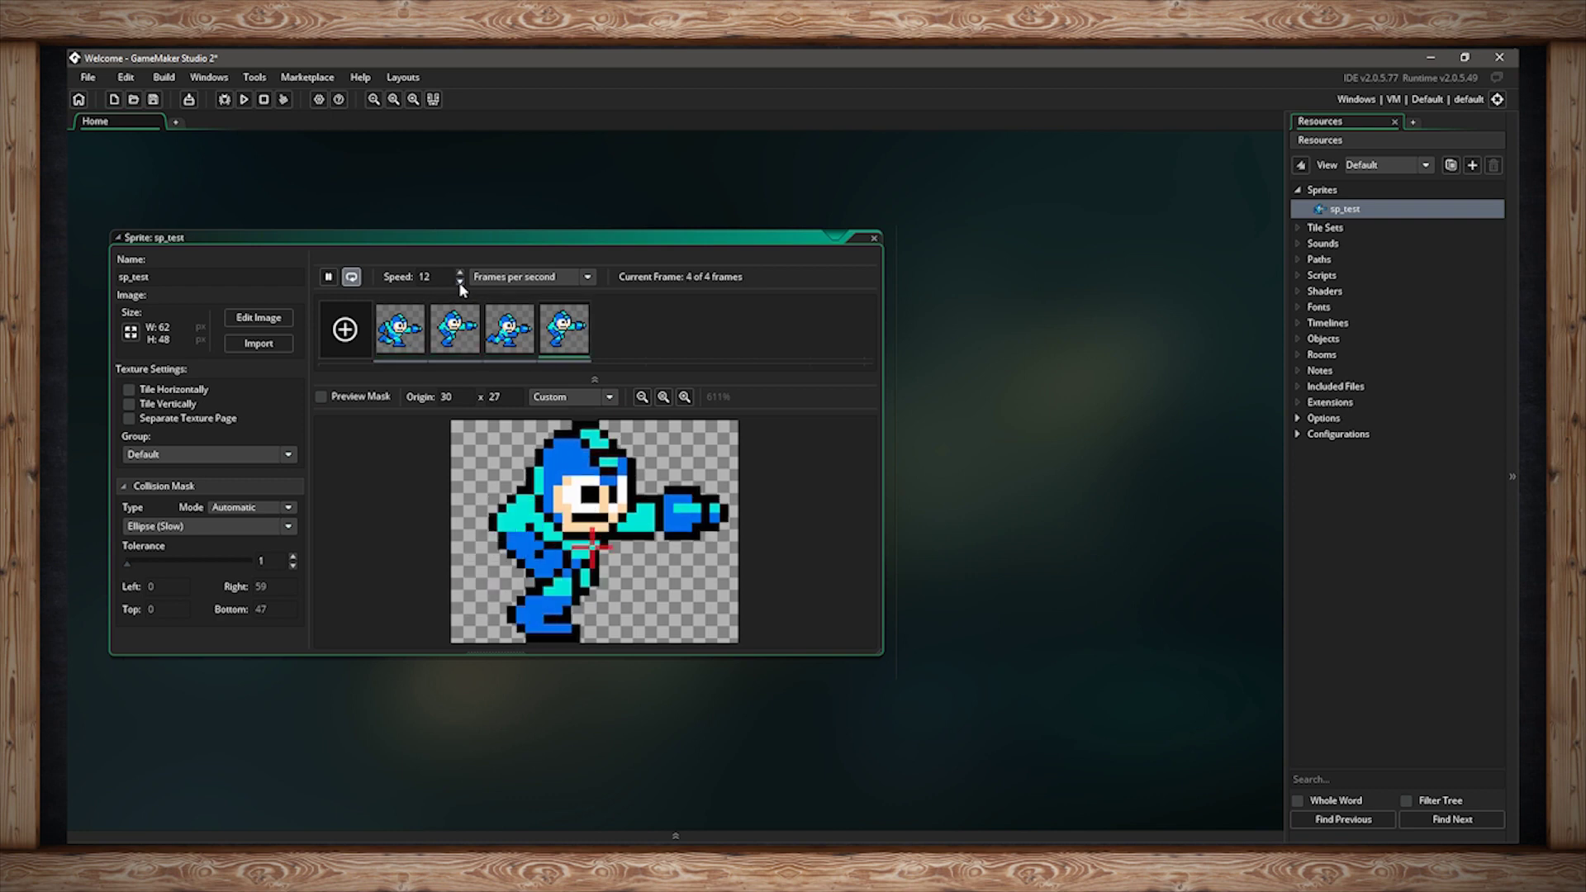
left_click(460, 281)
left_click(460, 282)
left_click(460, 281)
left_click(460, 282)
left_click(460, 281)
left_click(460, 282)
left_click(460, 281)
Try the playback and loop toggles, and lower the animation speed to 1 frame per second.
left_click(328, 276)
left_click(351, 277)
left_click(329, 277)
left_click(459, 281)
left_click(459, 282)
left_click(459, 281)
left_click(460, 281)
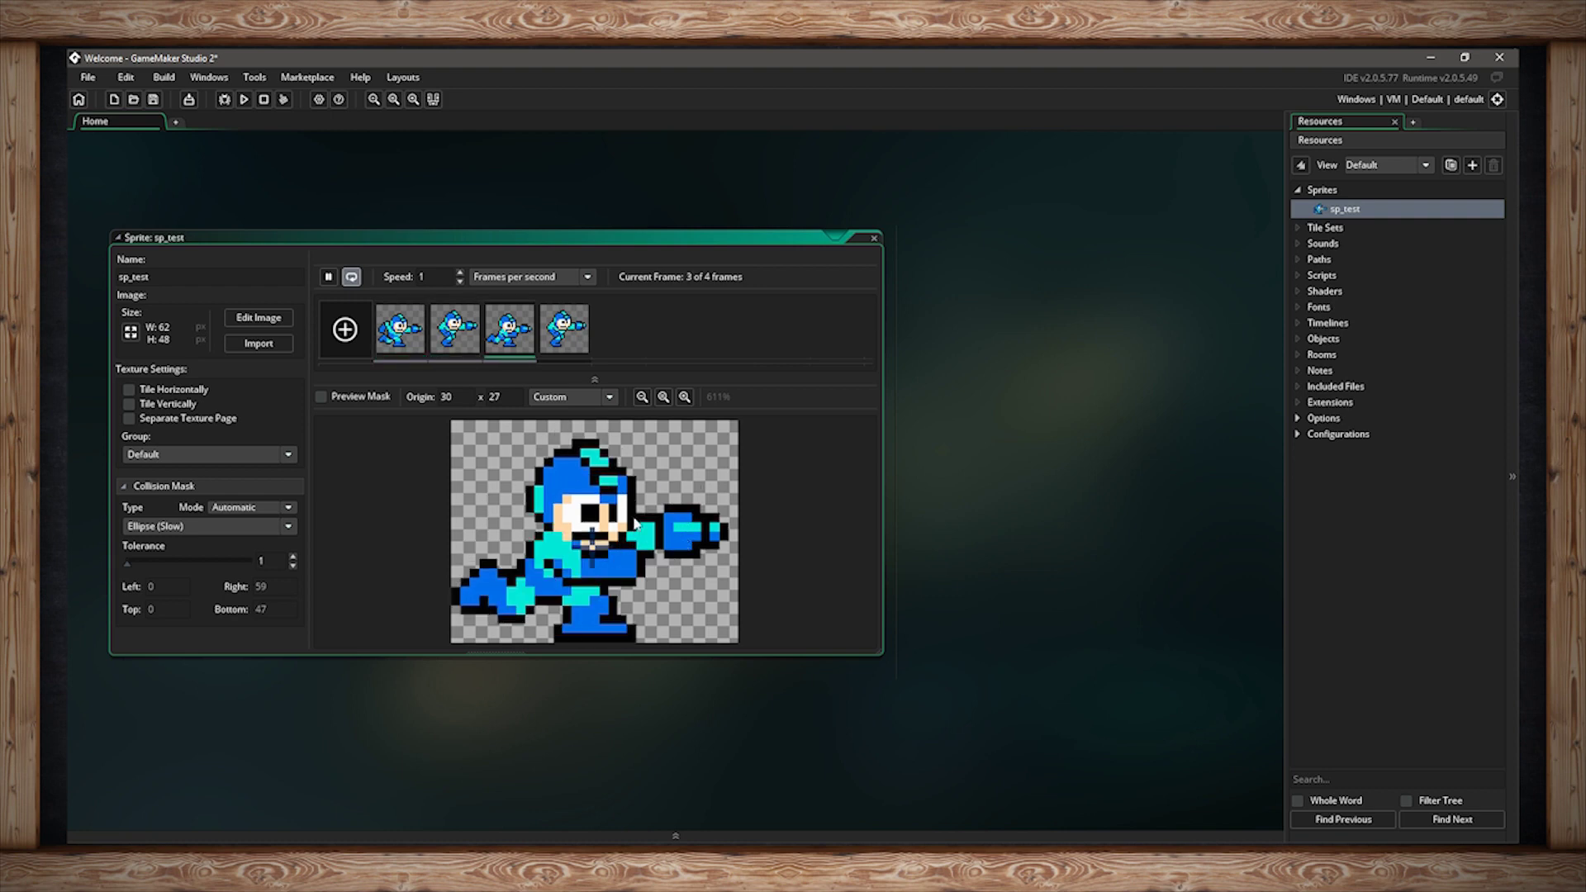
Reorder the frames by moving the second one to the front and the third one into second place.
left_click(272, 348)
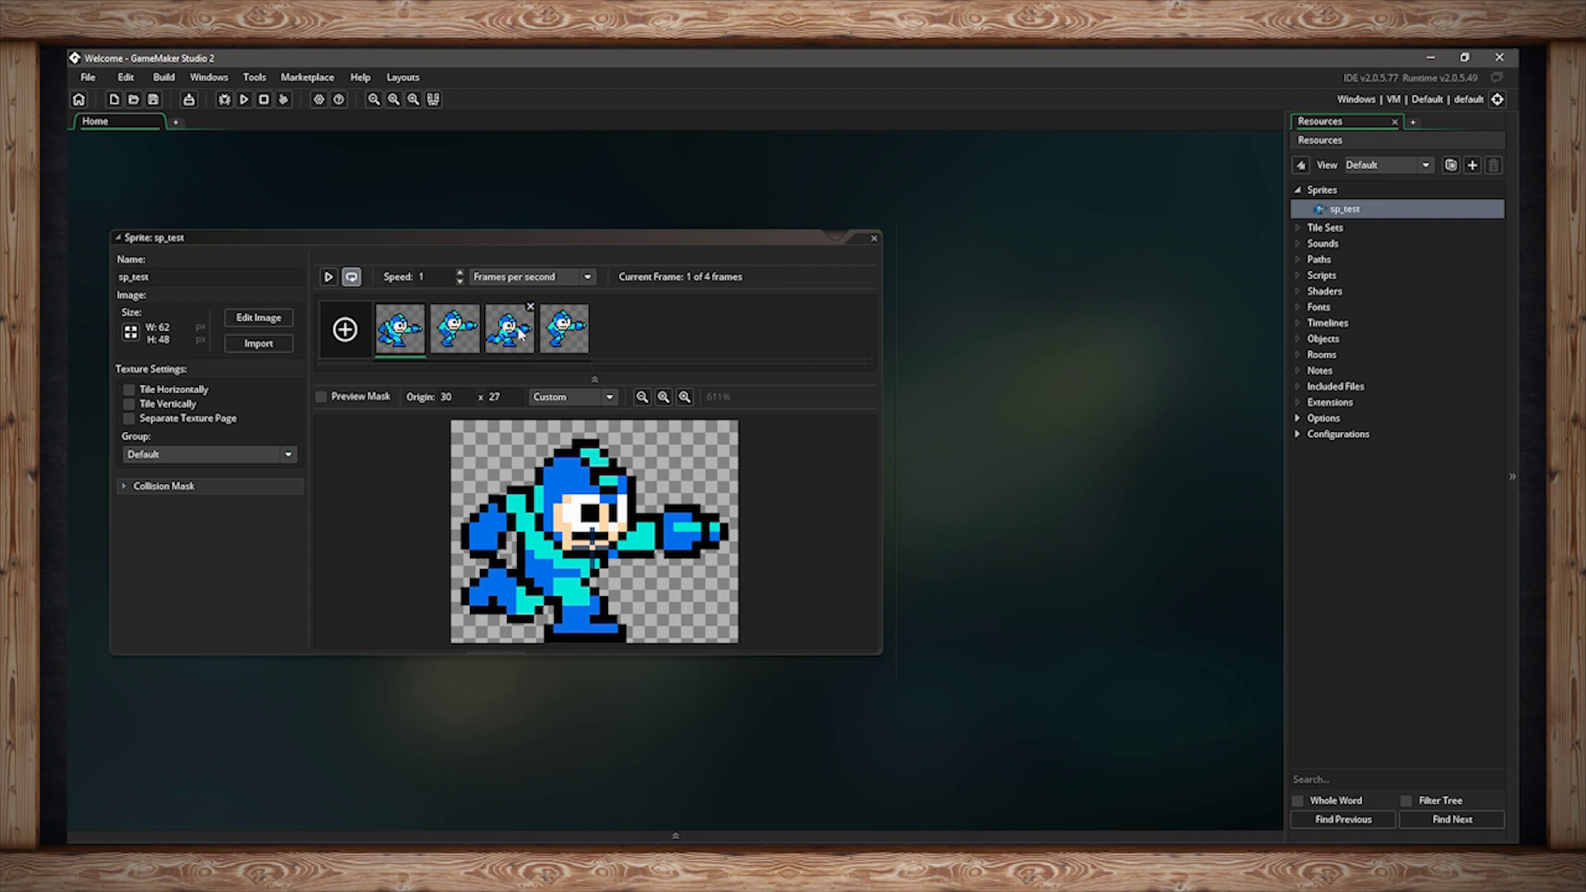
left_click_drag(562, 333, 480, 331)
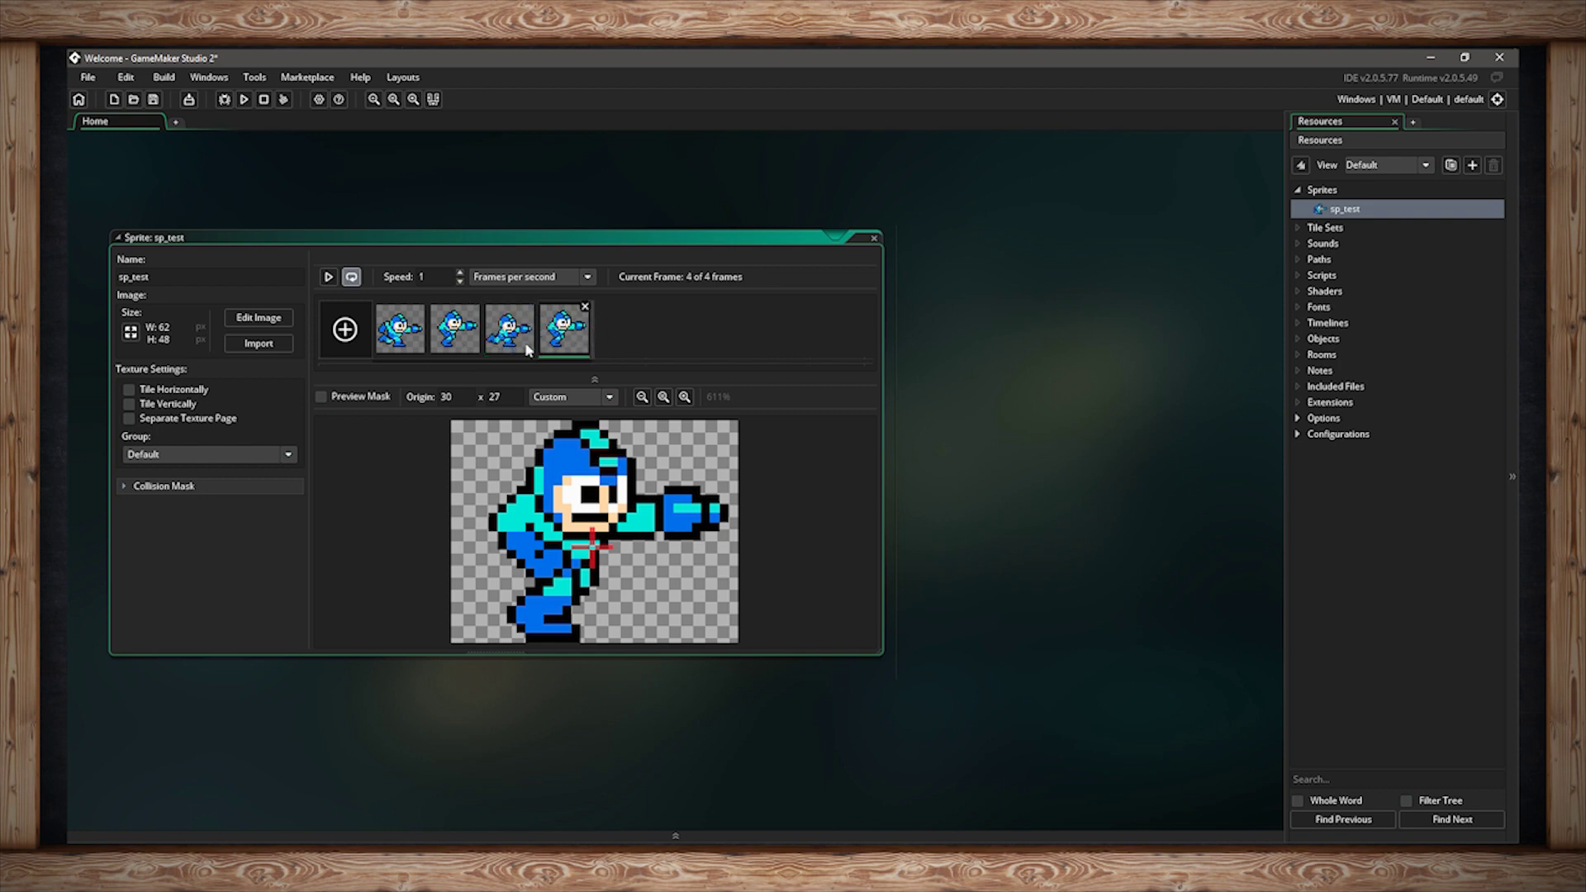
left_click_drag(455, 332, 388, 332)
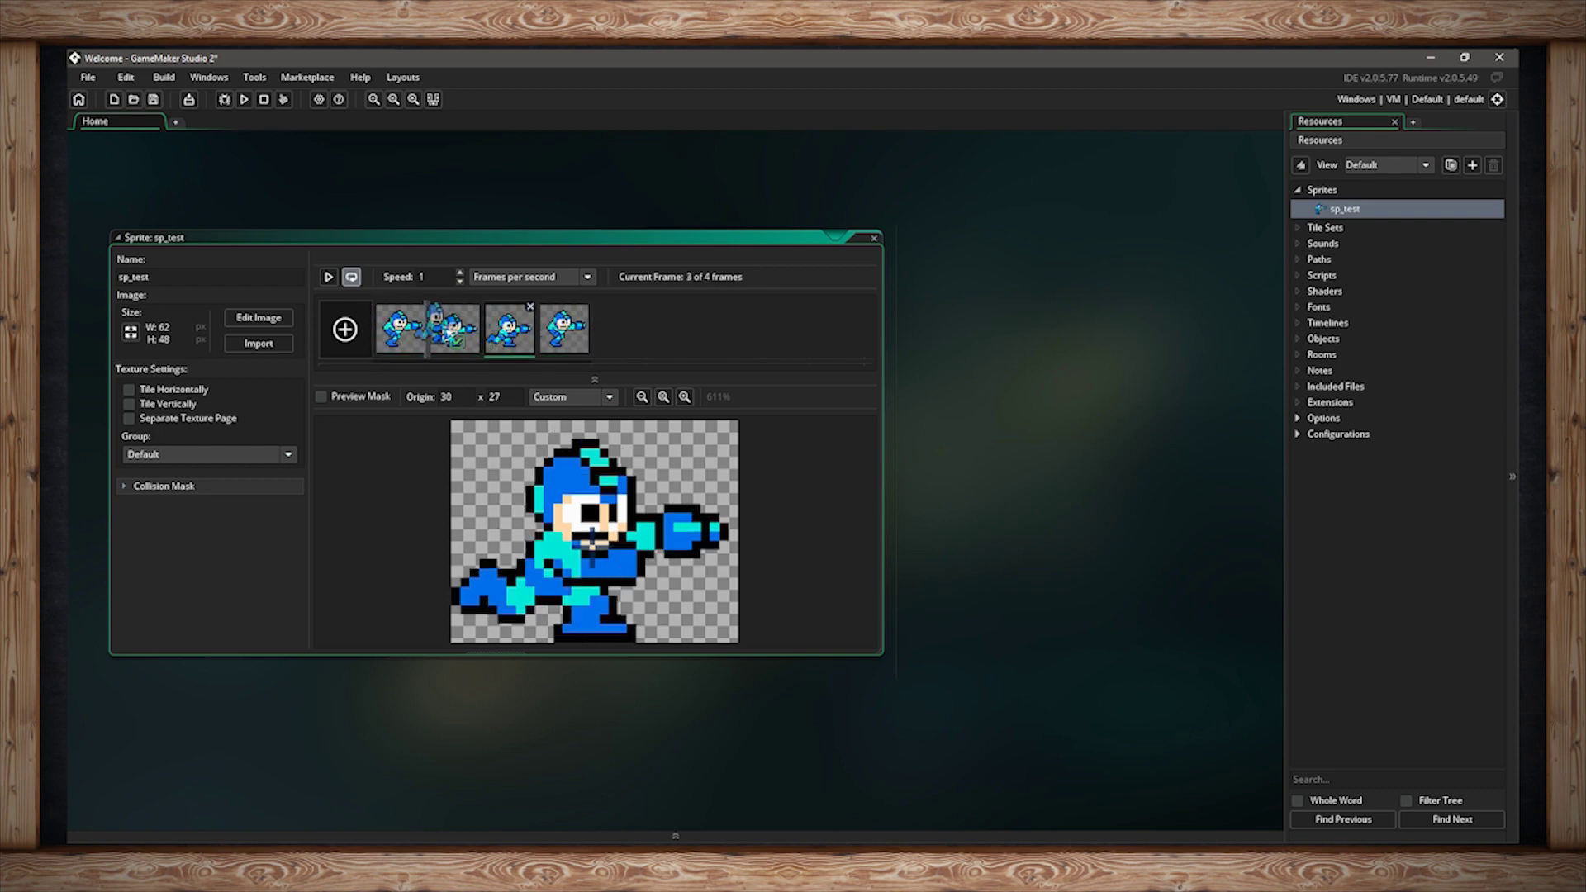
Play the reordered animation and set its speed to 6 frames per second.
left_click(328, 276)
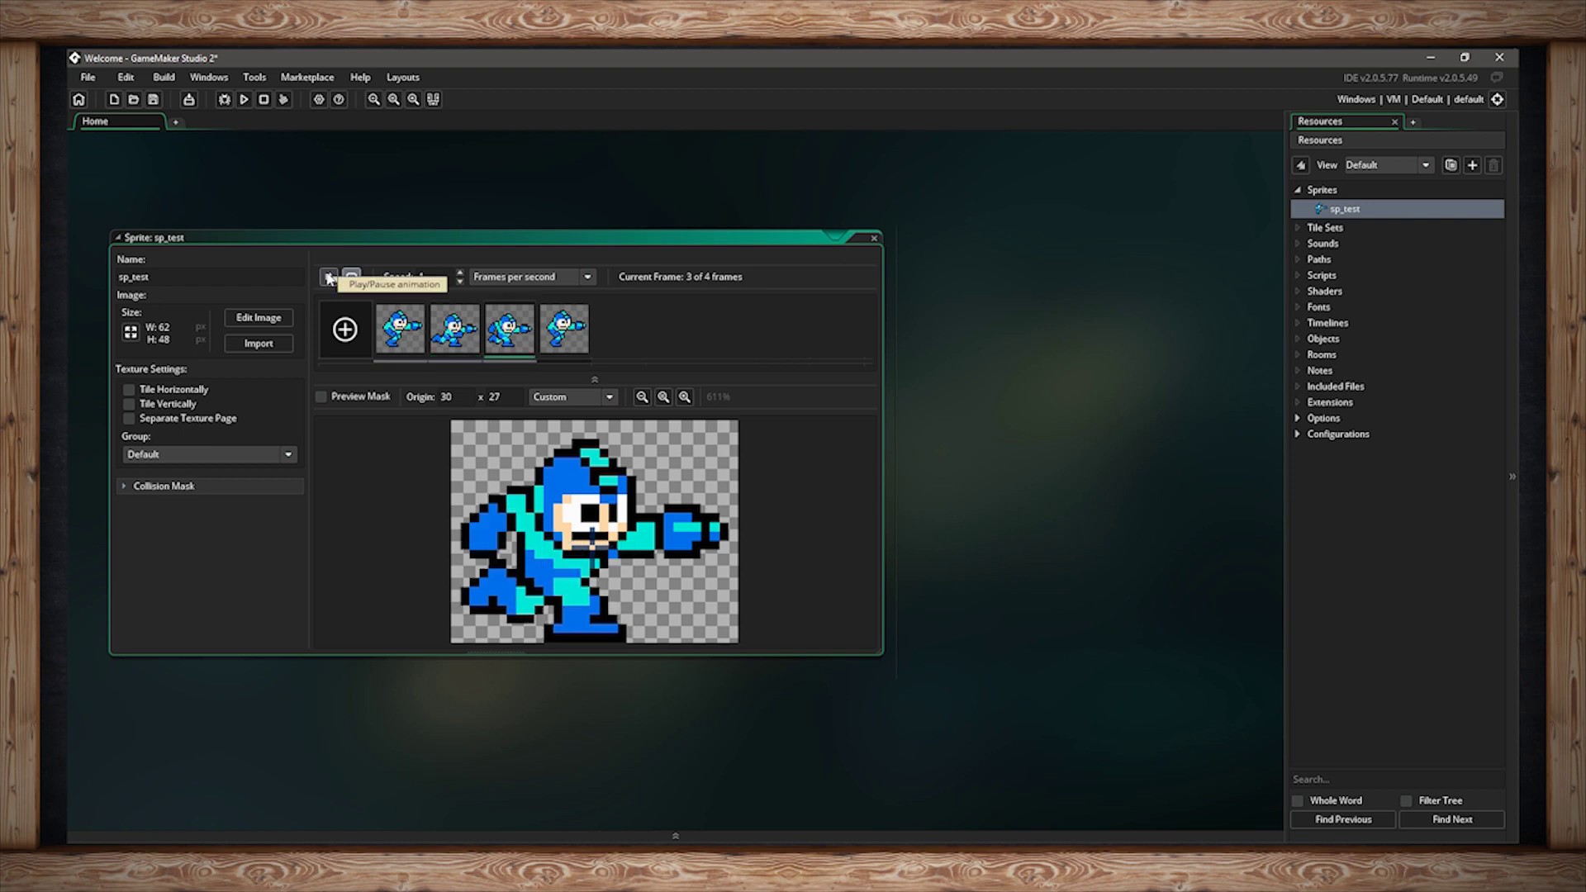
left_click(460, 274)
left_click(460, 273)
left_click(460, 273)
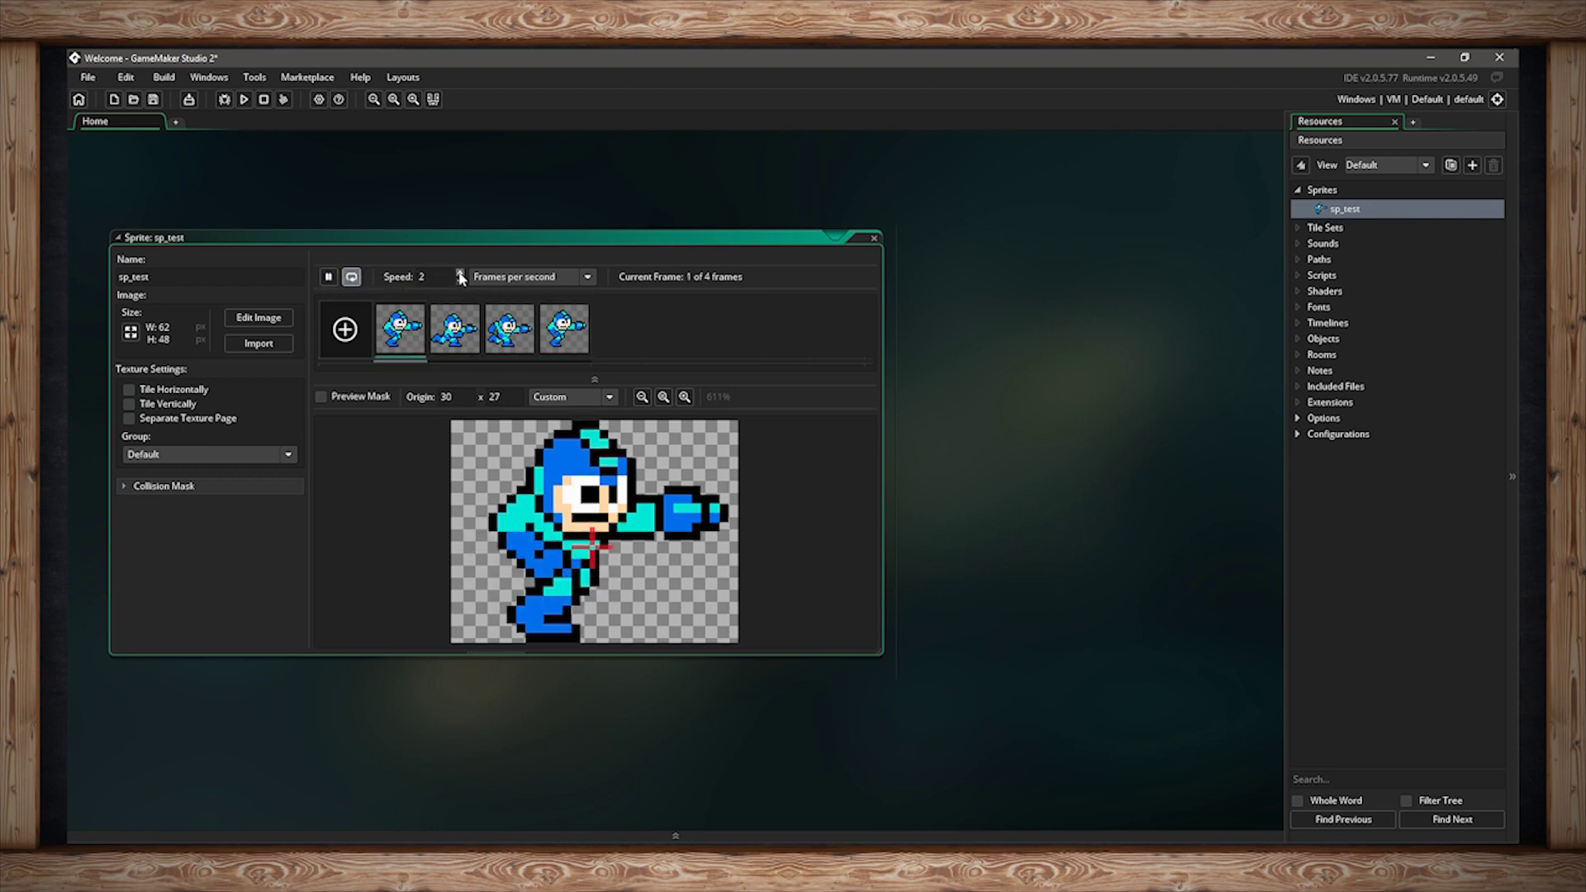
left_click(460, 274)
left_click(460, 274)
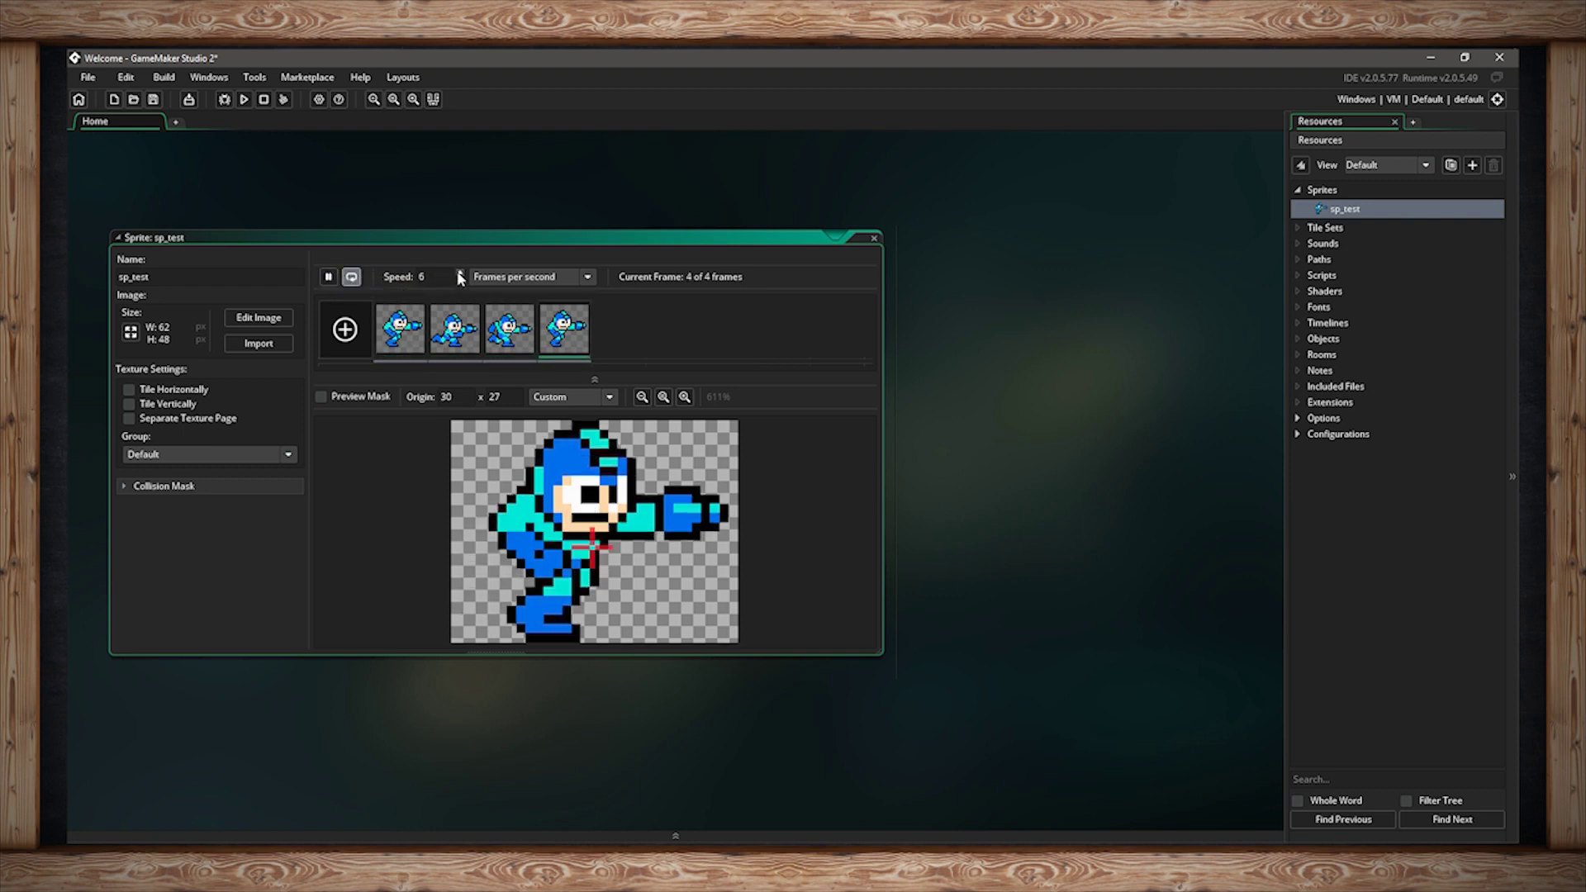
left_click(460, 281)
left_click(460, 281)
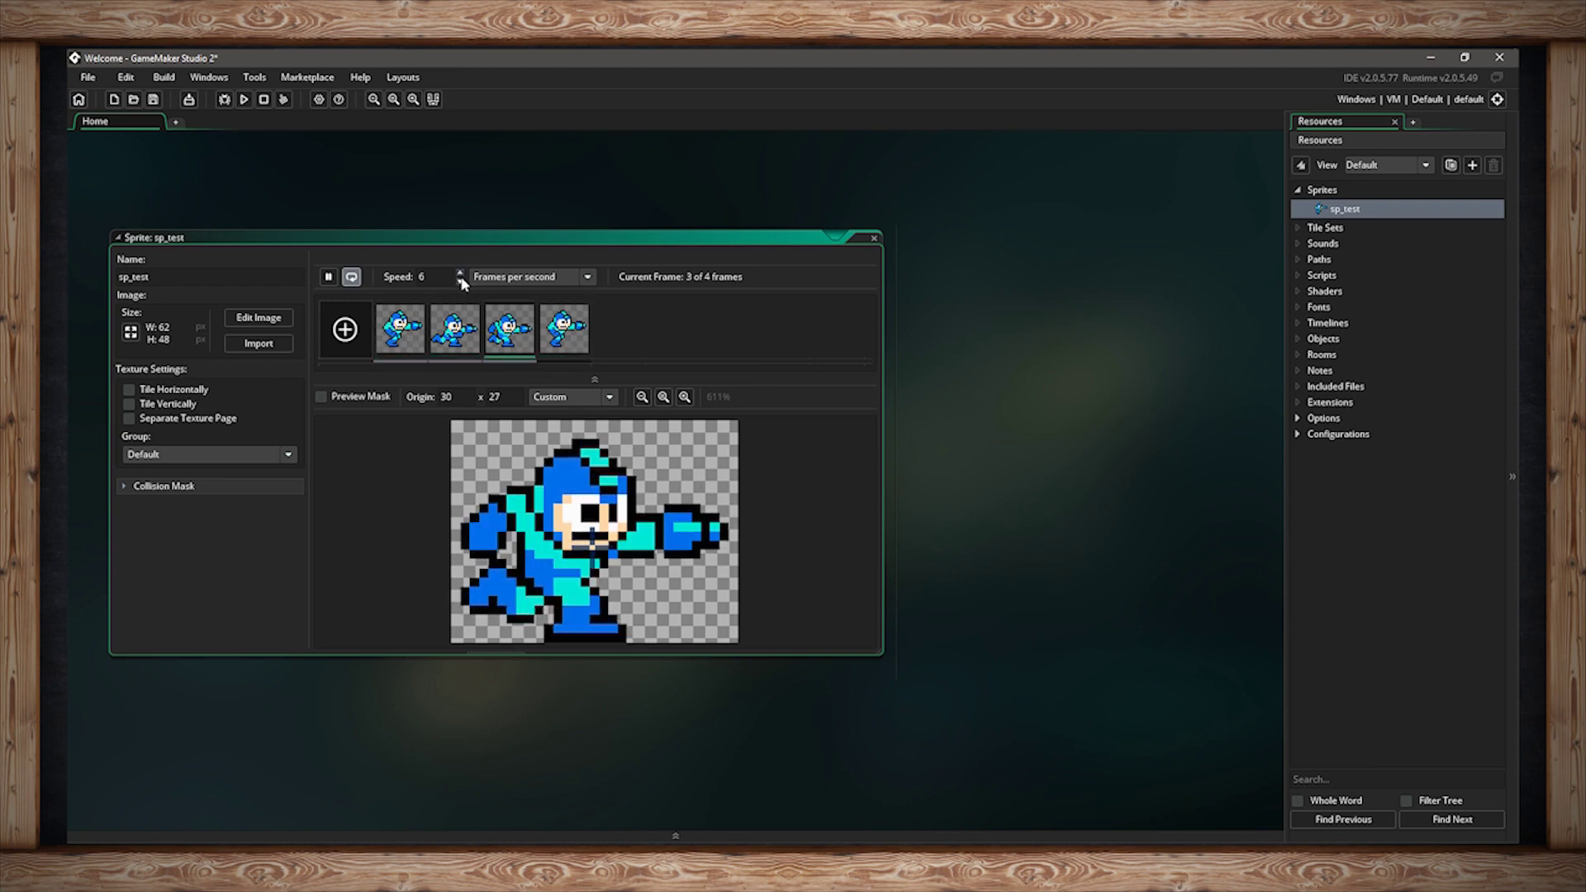
Close the sp_test sprite editor.
left_click(441, 345)
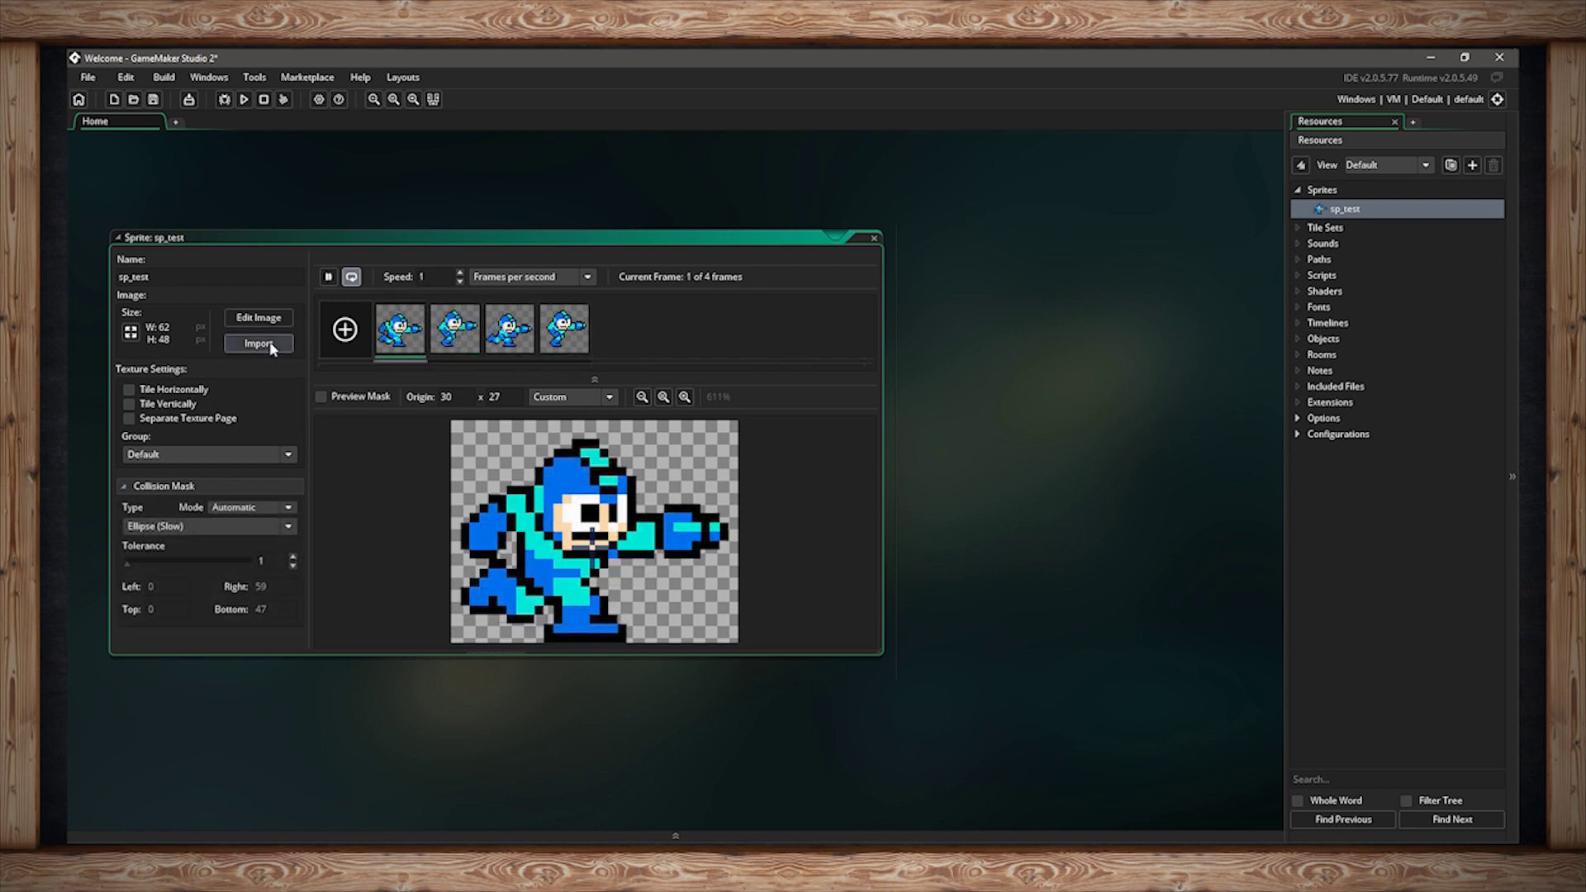
left_click(874, 238)
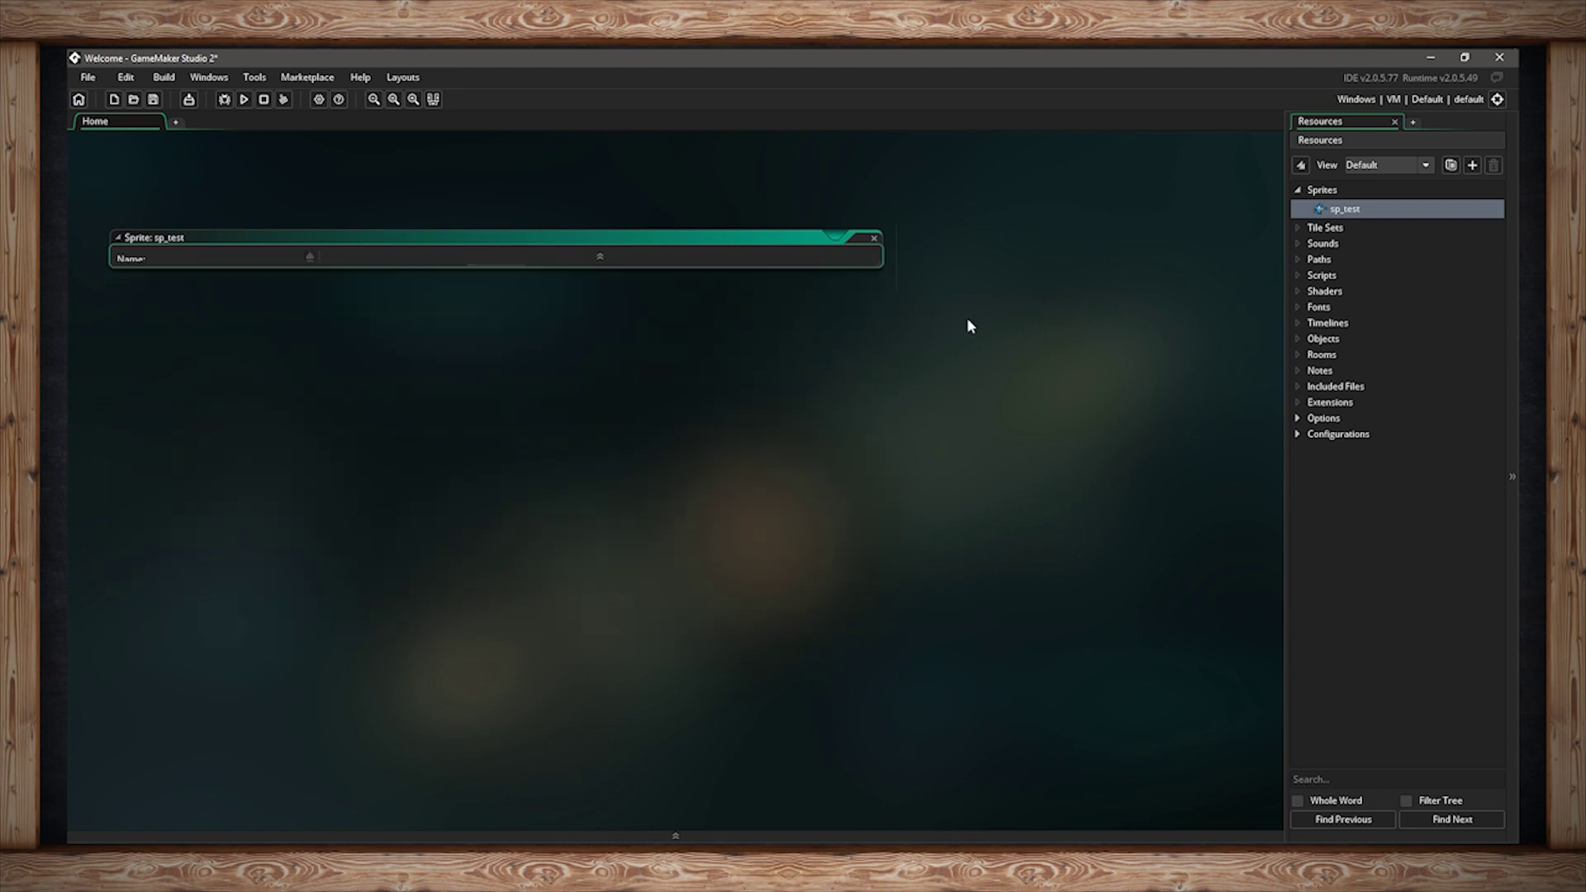